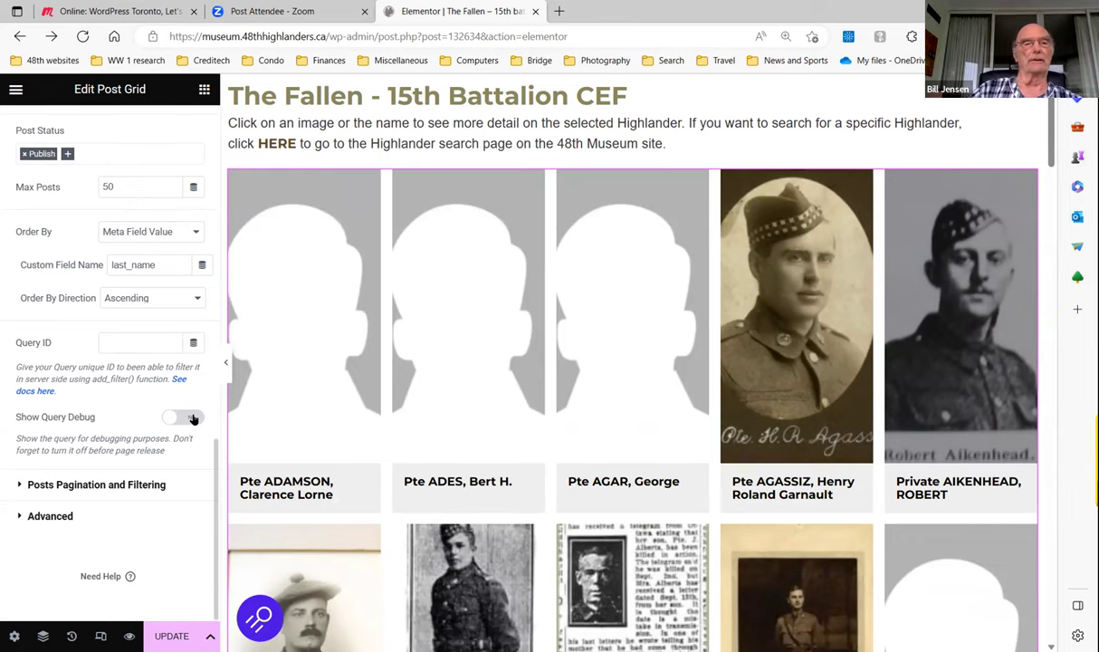
- Turn on Show Query Debug for the post grid and read through the full query array on the page
click(190, 418)
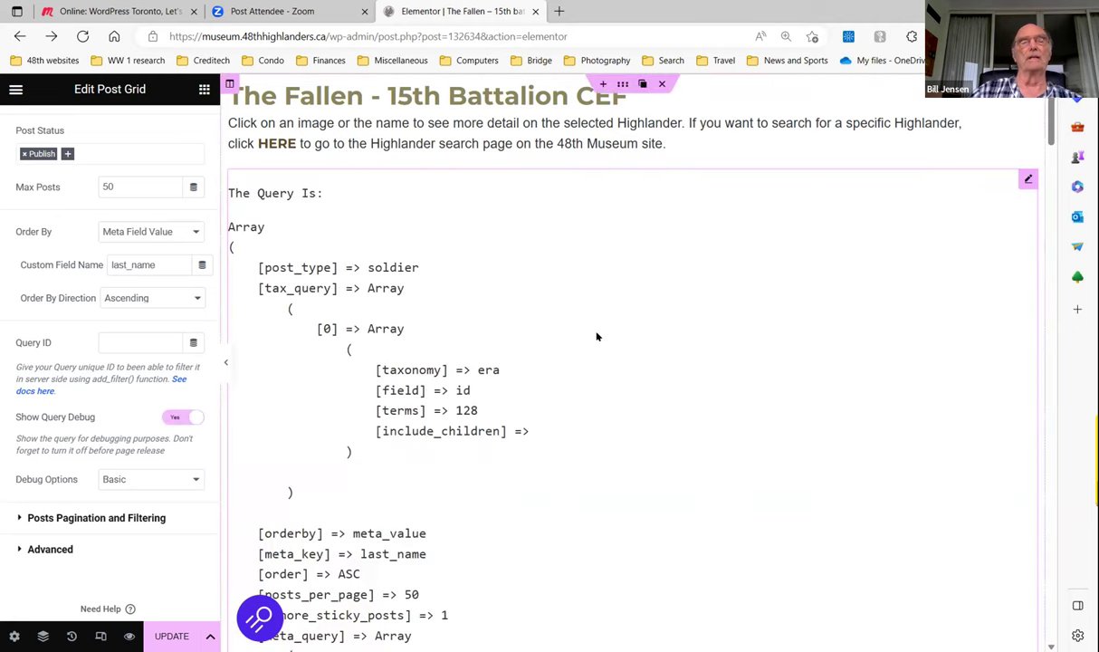
scroll(596, 337, down, 10)
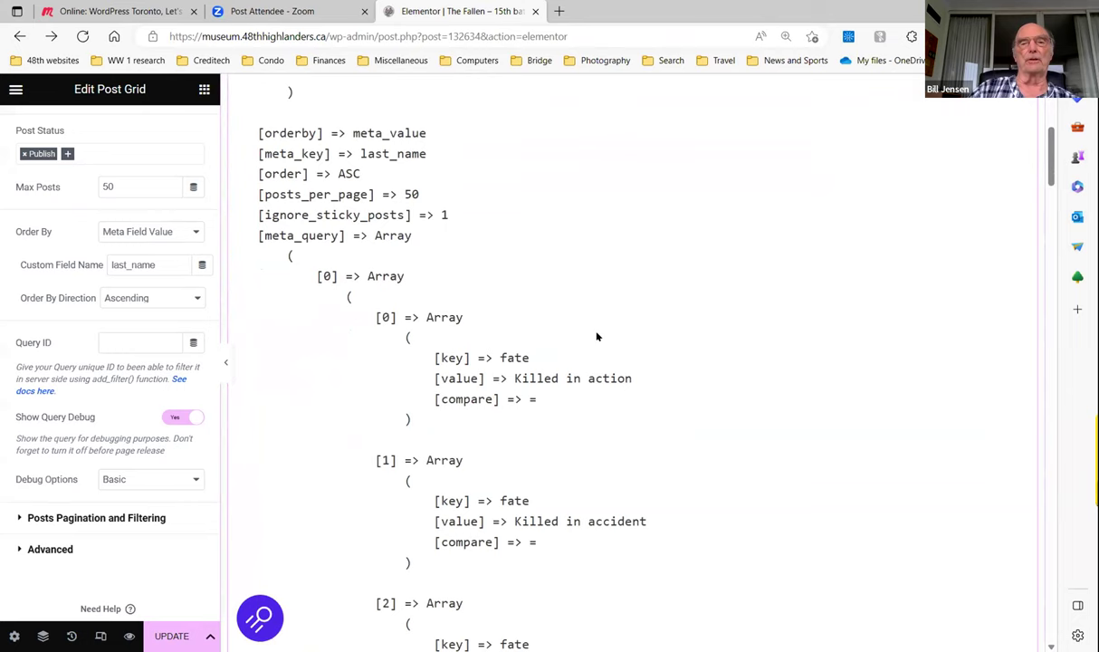
scroll(596, 337, down, 4)
scroll(596, 336, up, 2)
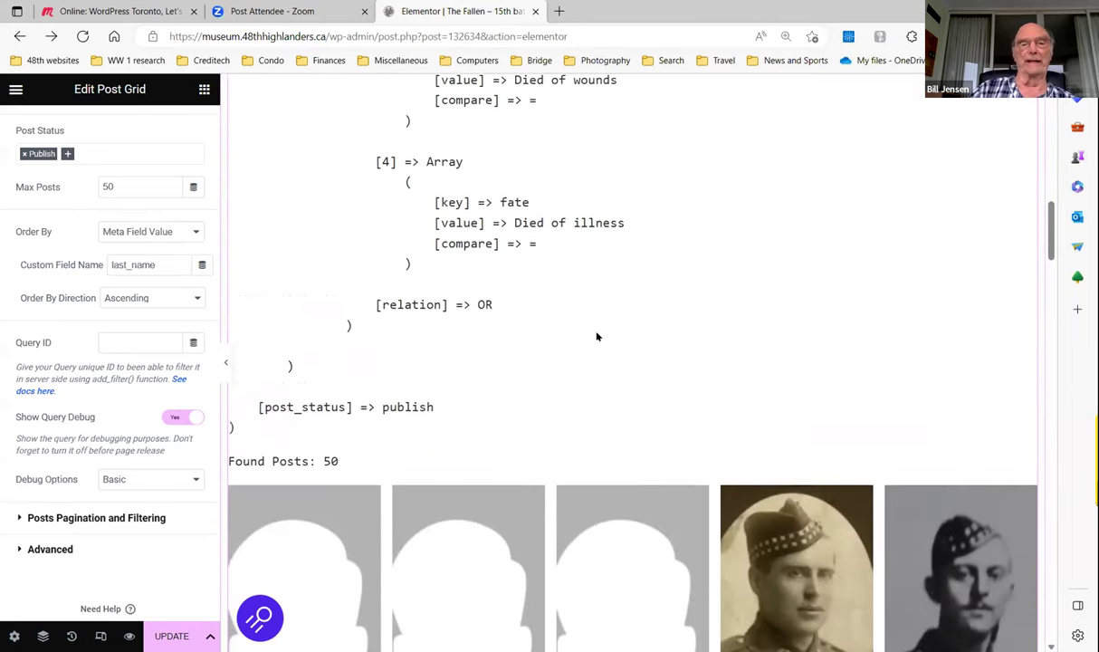
scroll(597, 337, up, 4)
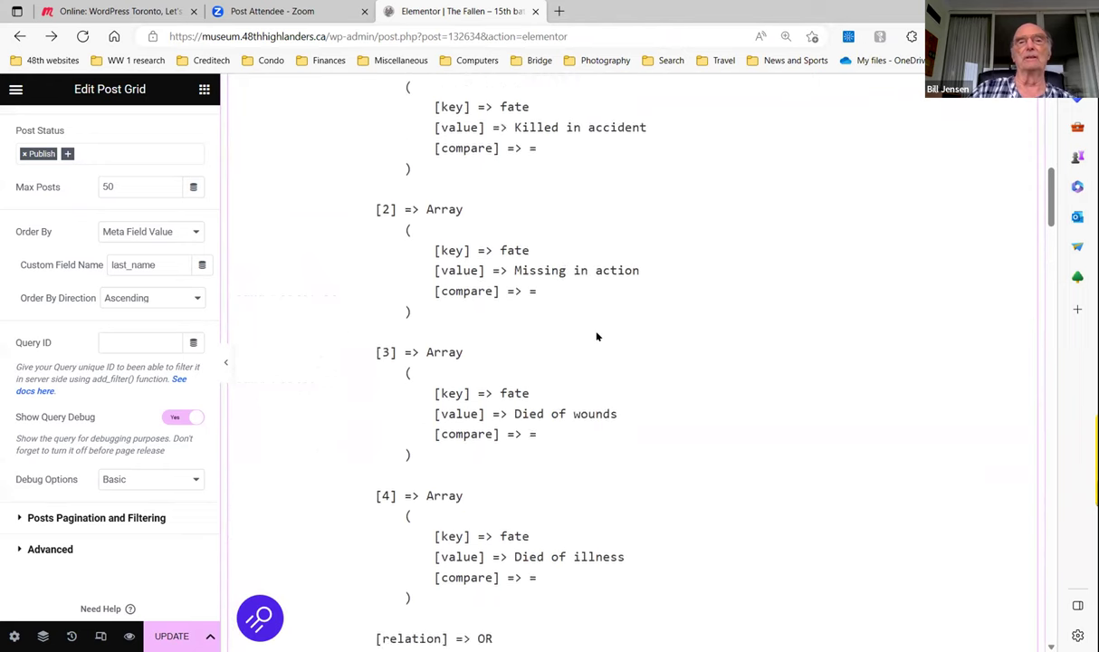
scroll(597, 337, up, 6)
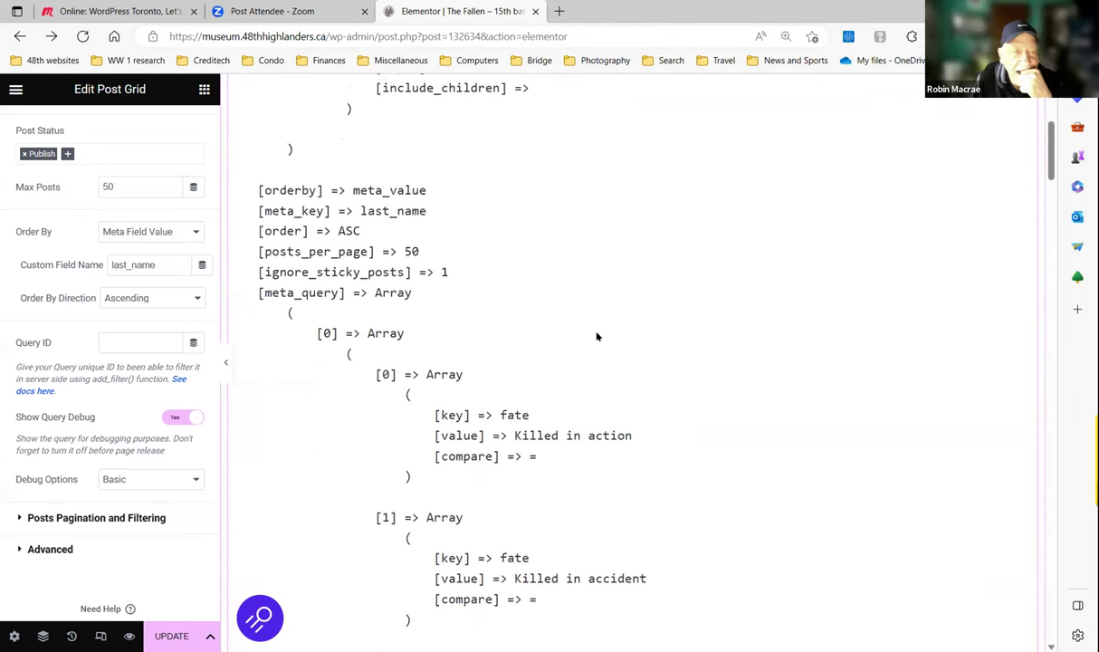
scroll(597, 336, up, 5)
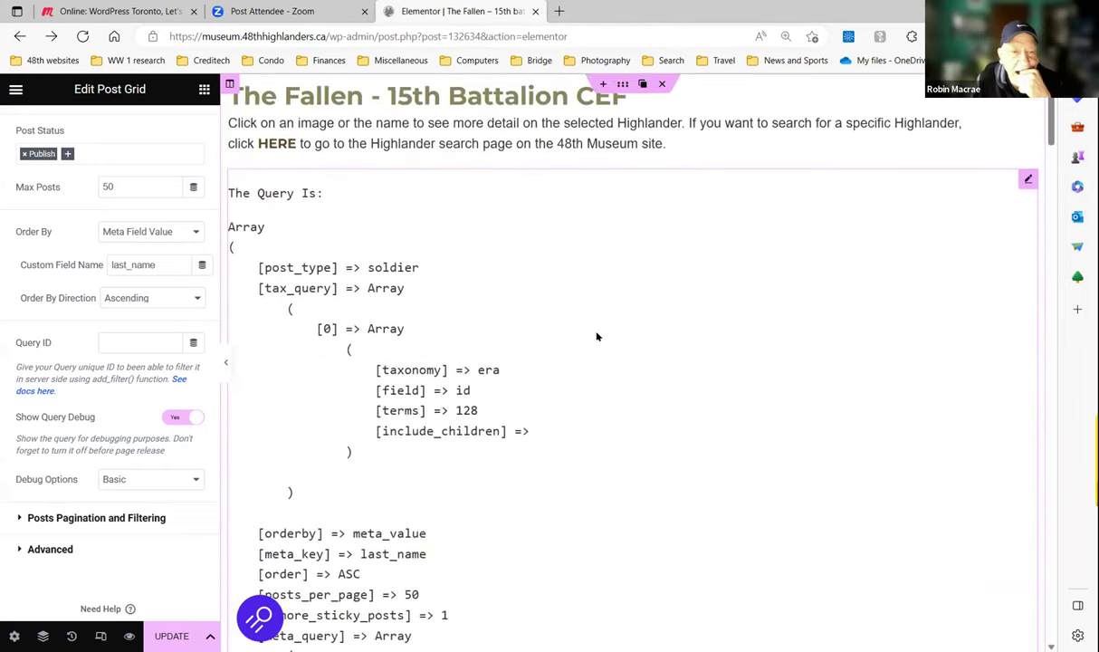
- Re-examine the debug output for the era taxonomy, the sort order and the fate meta query conditions
scroll(597, 337, down, 2)
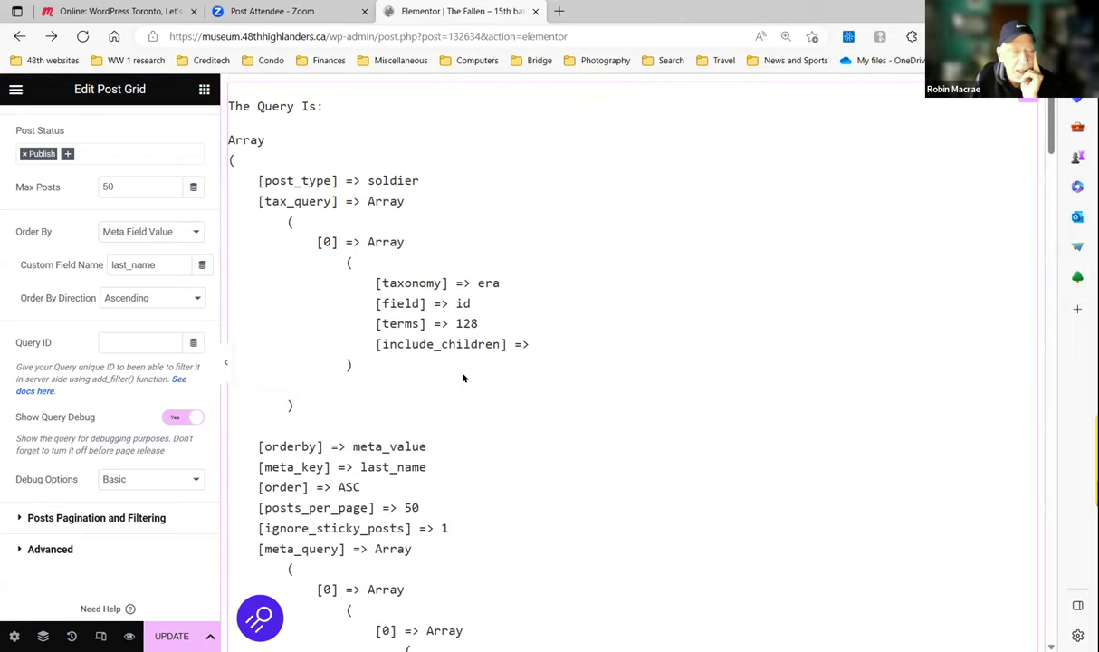
scroll(462, 378, down, 10)
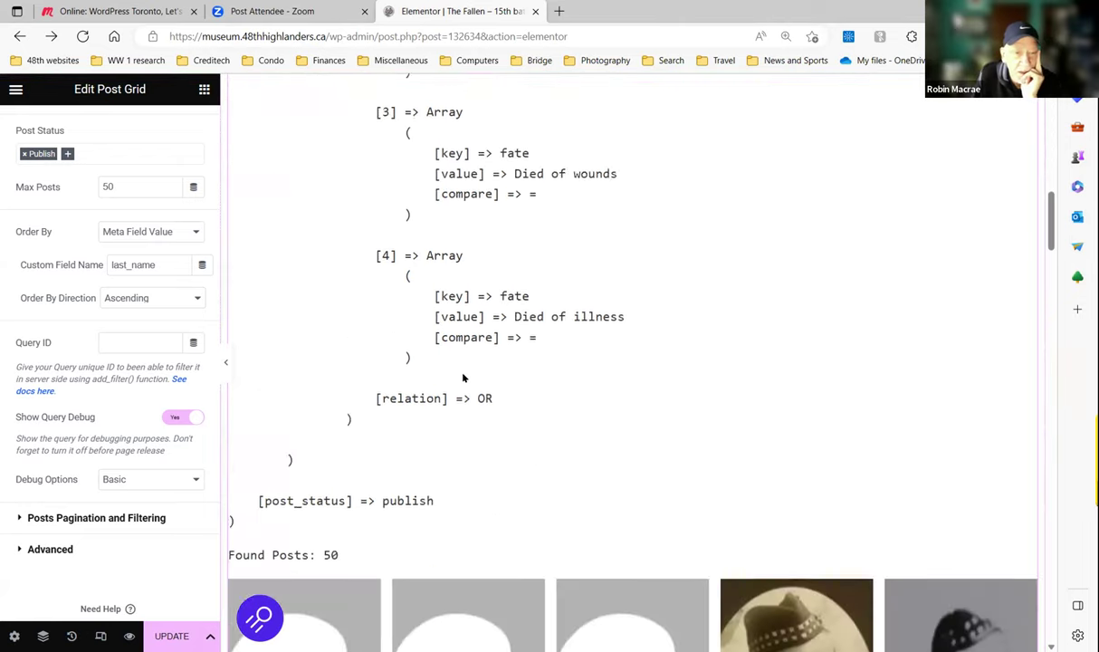
scroll(463, 377, up, 1)
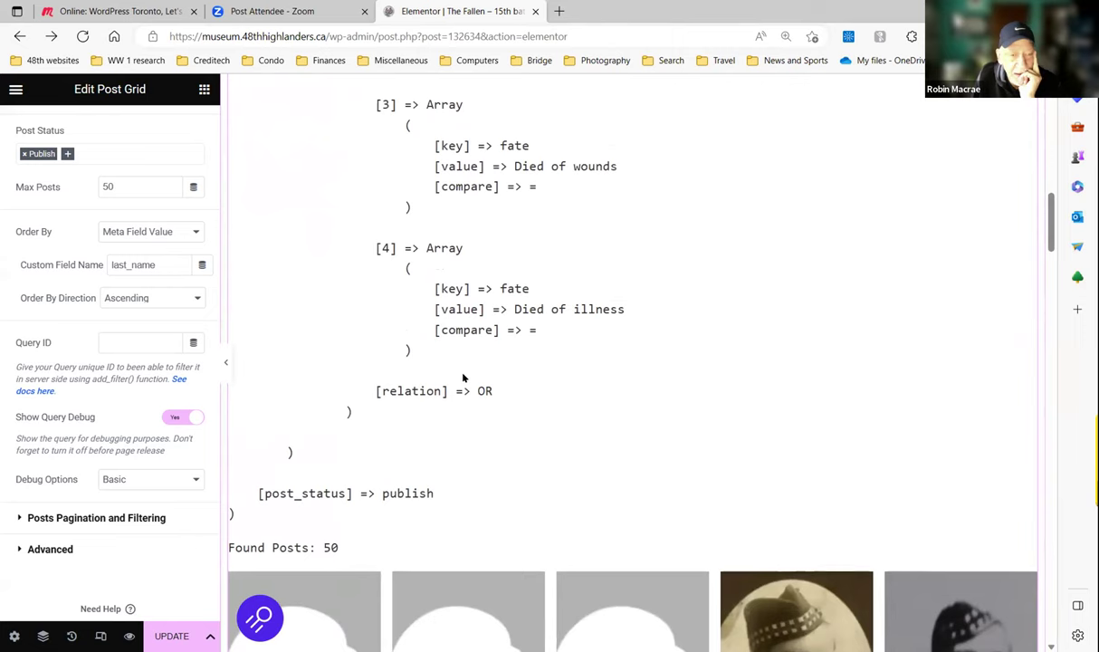
scroll(463, 378, up, 9)
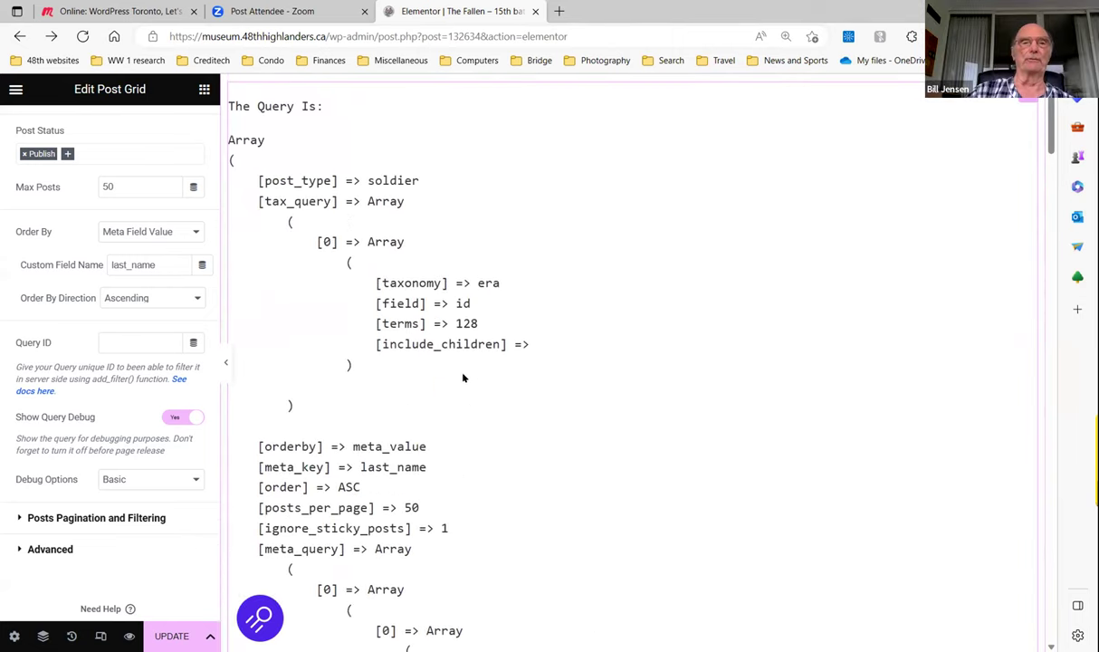
scroll(461, 372, up, 1)
scroll(460, 372, down, 3)
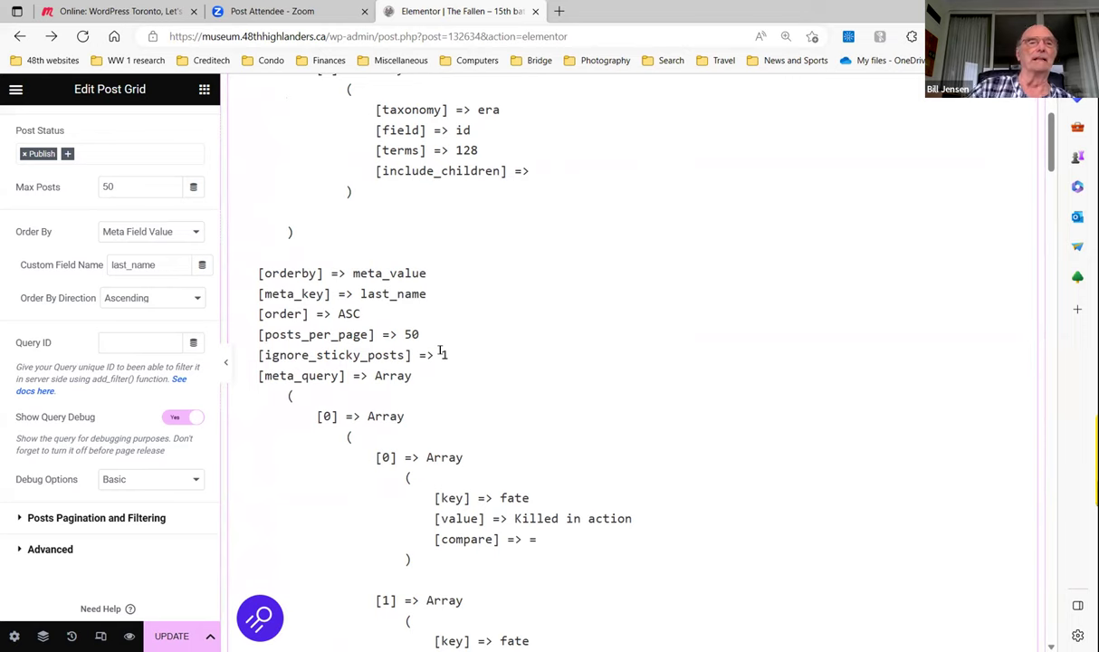
- Examine the post grid's available Include By options and its meta, term, post status and ordering settings
scroll(130, 366, up, 4)
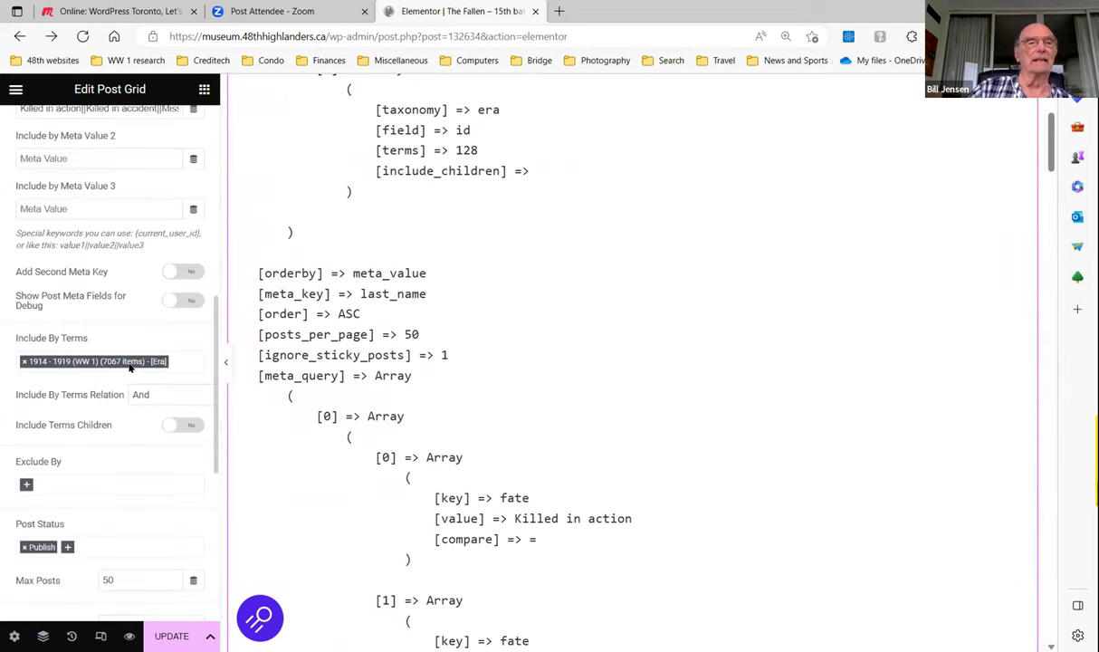
scroll(130, 367, up, 5)
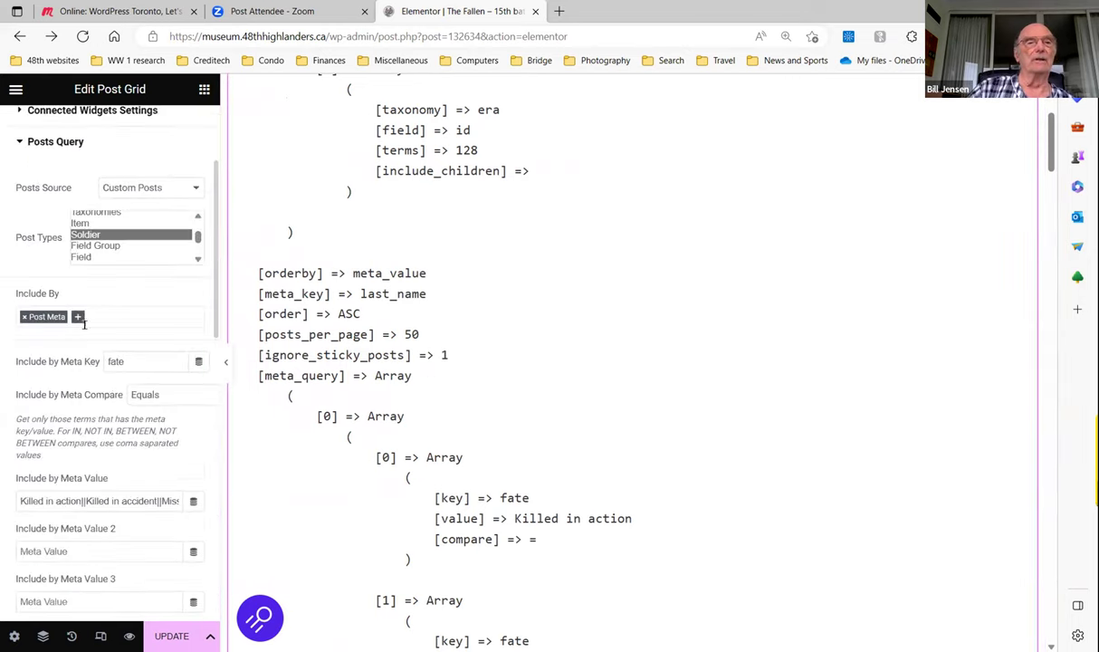
click(91, 312)
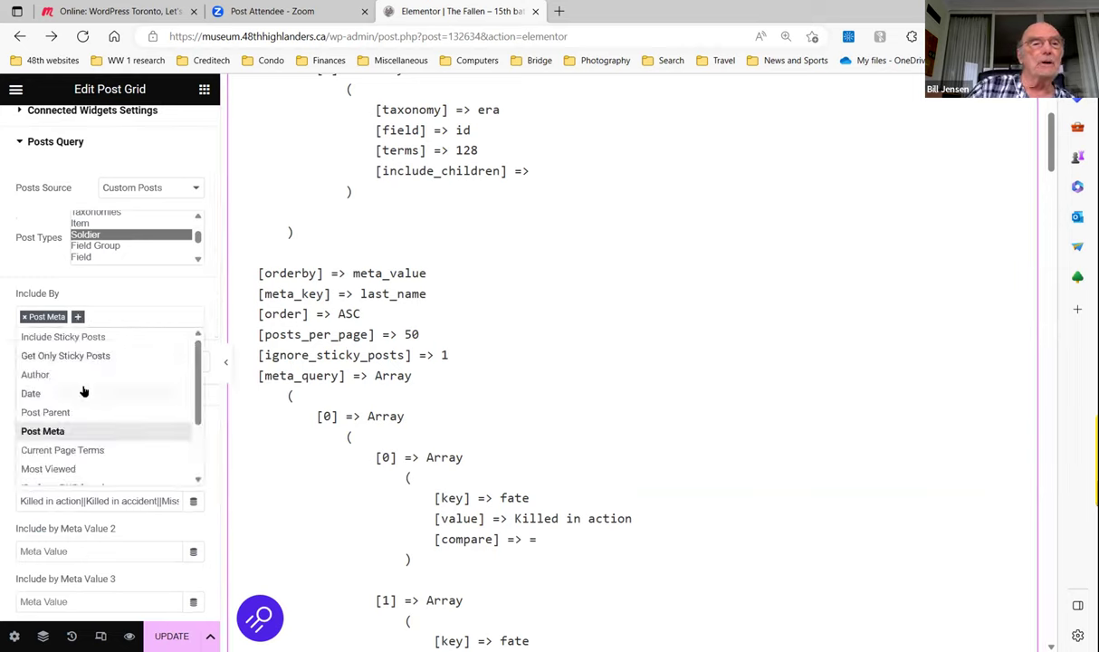
scroll(83, 392, down, 4)
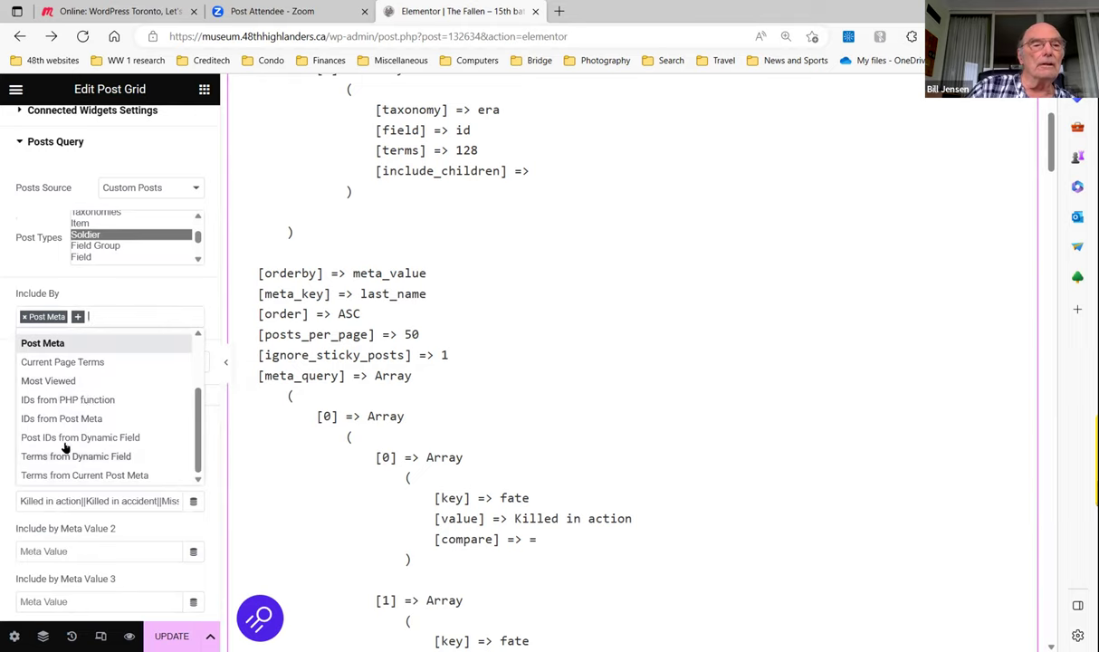
scroll(65, 449, up, 1)
scroll(65, 448, up, 3)
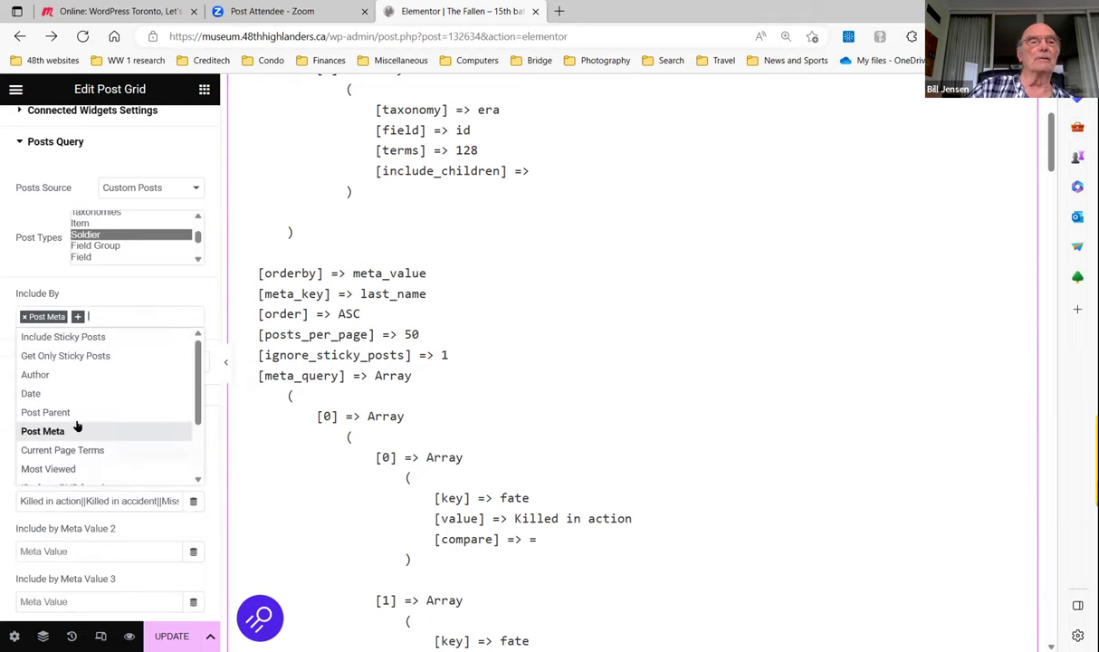
scroll(83, 414, down, 5)
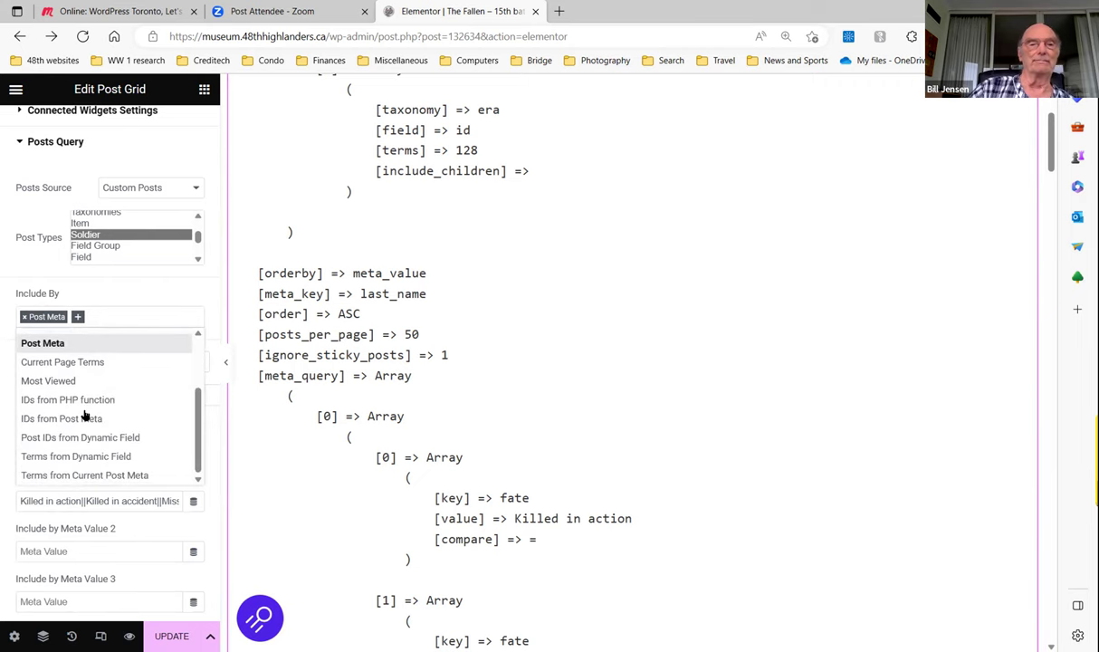
scroll(504, 337, up, 3)
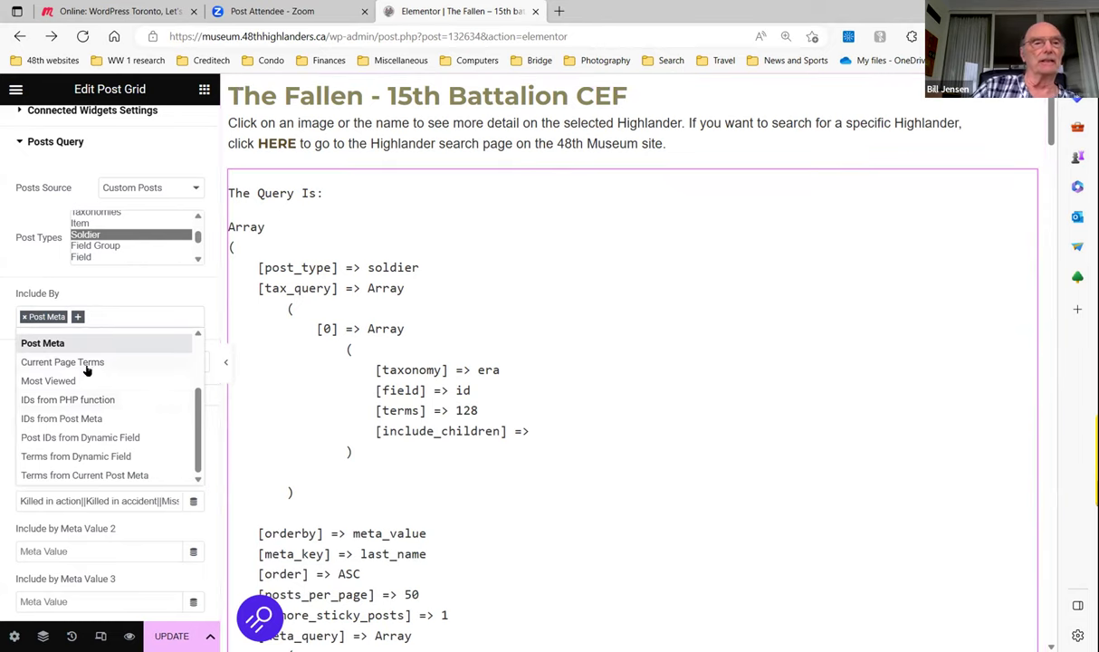
scroll(100, 303, down, 1)
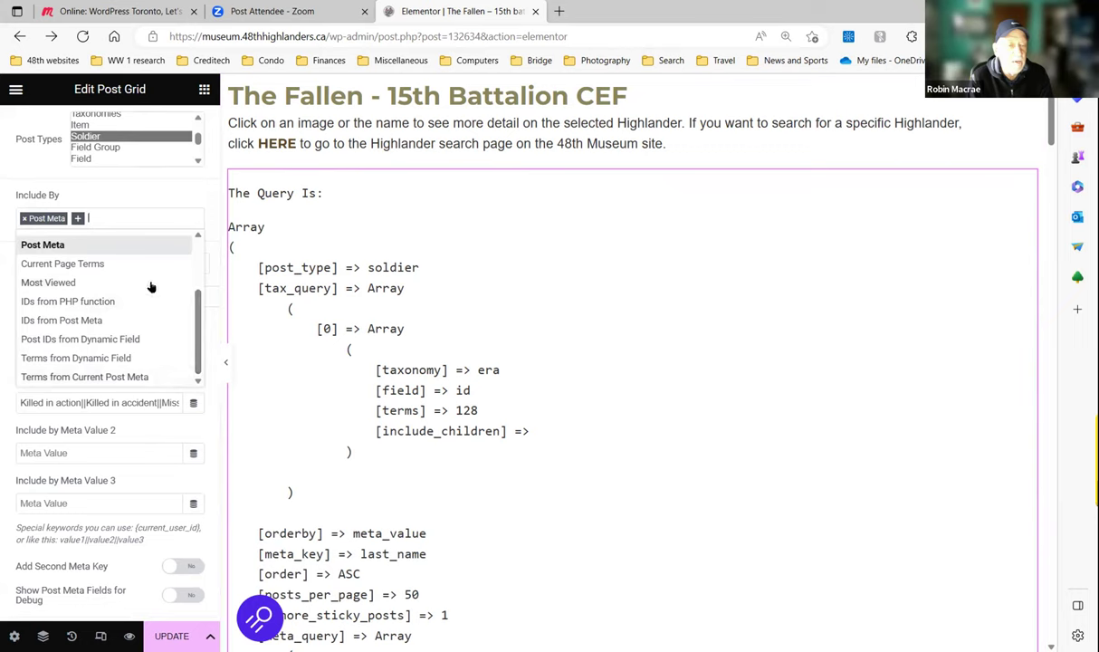
click(124, 189)
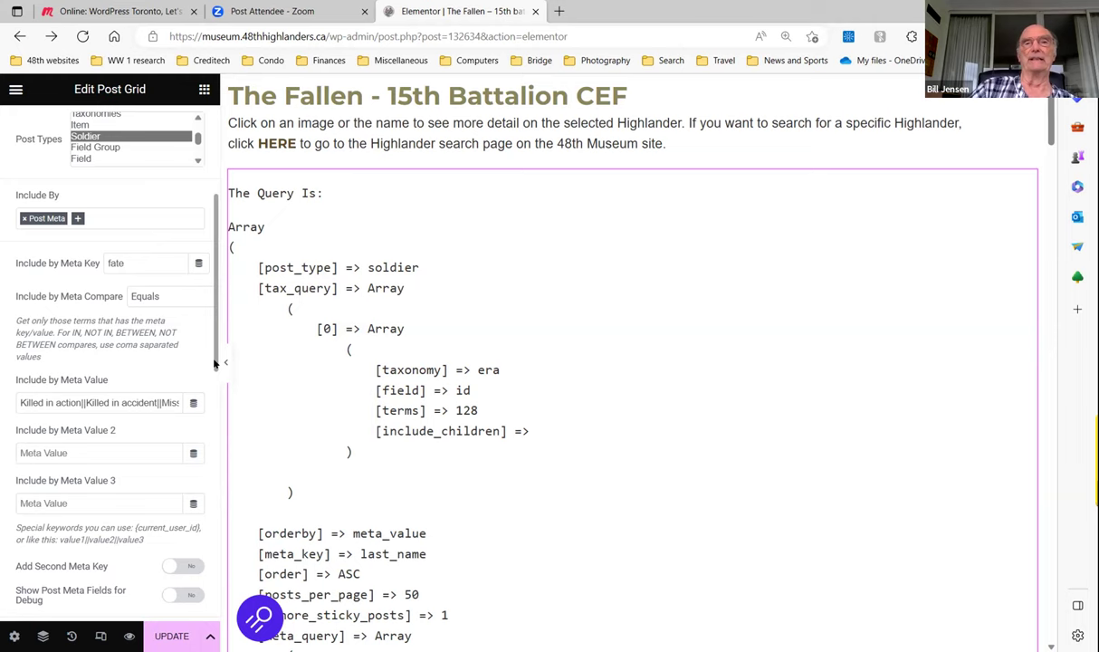
drag(214, 363, 220, 472)
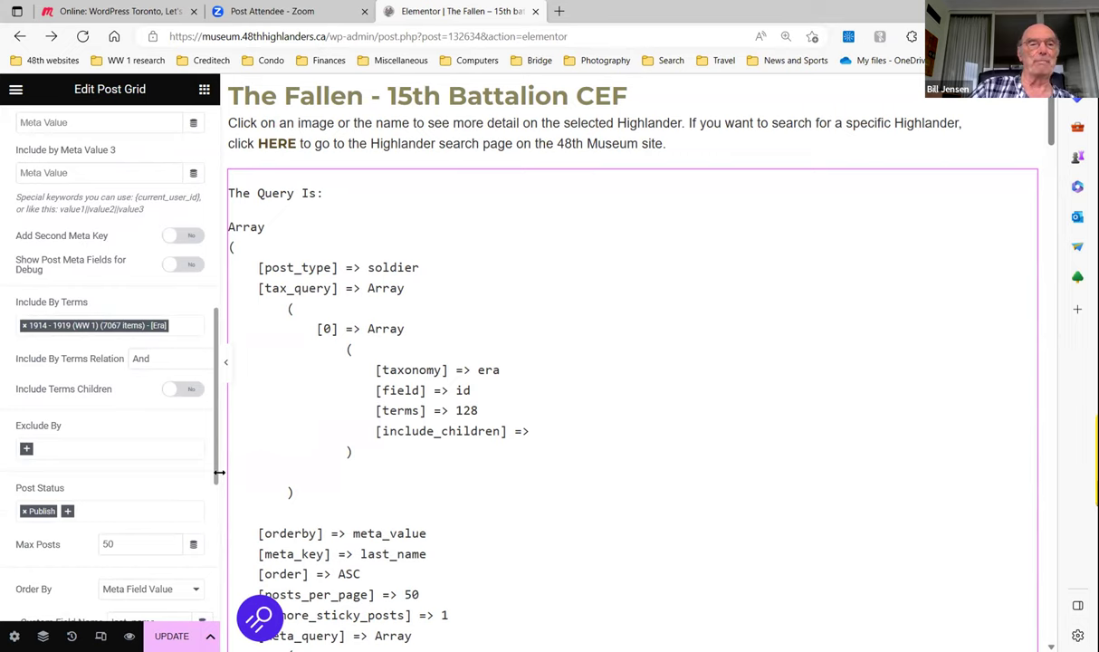
drag(220, 472, 221, 504)
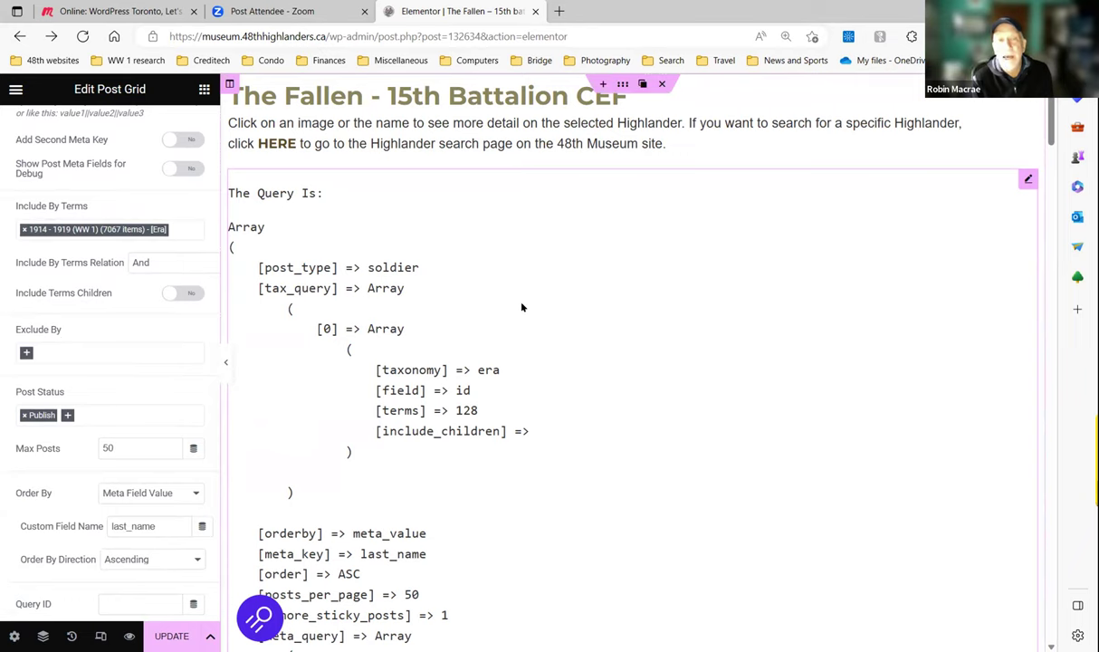
- Exit the Elementor editor to the WordPress dashboard, leaving the page without saving the changes
click(15, 89)
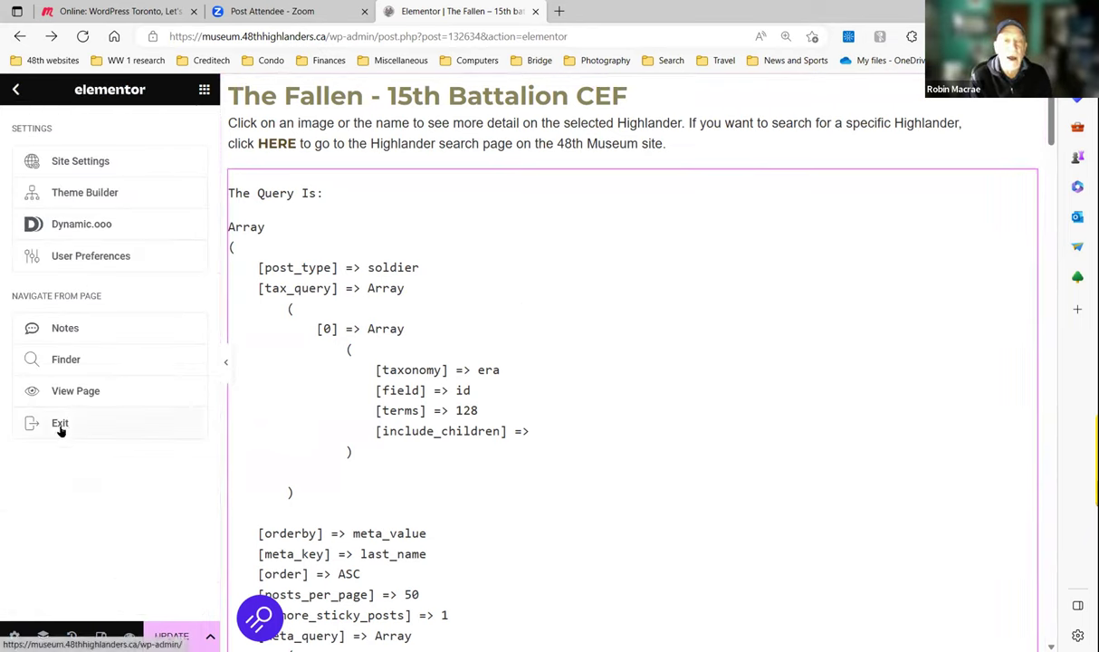
click(61, 429)
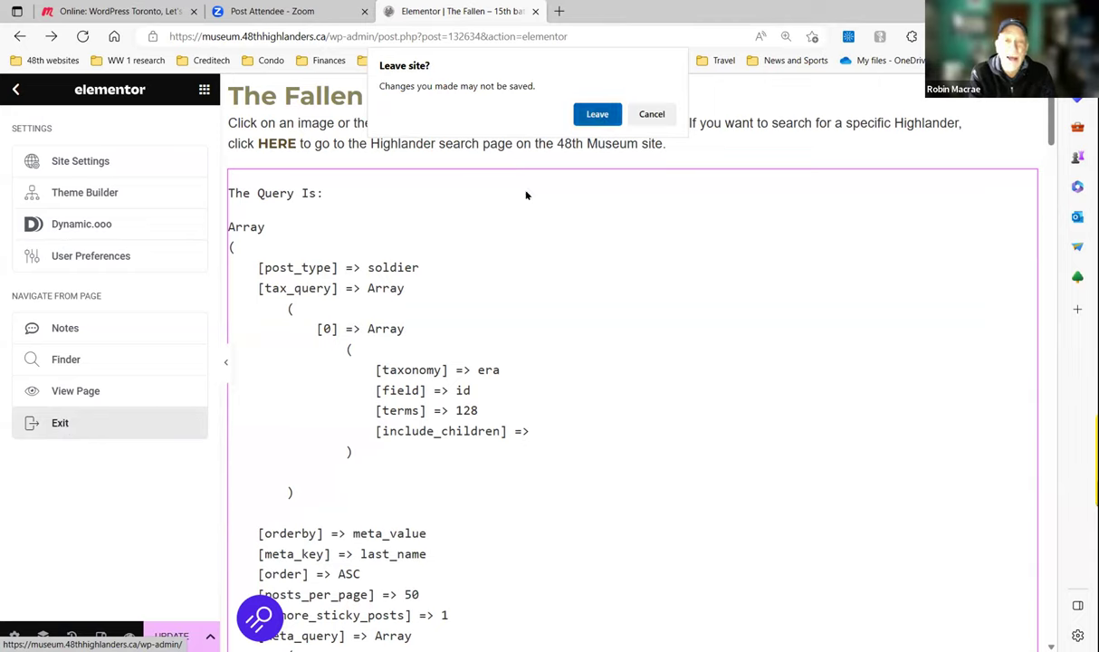
click(98, 426)
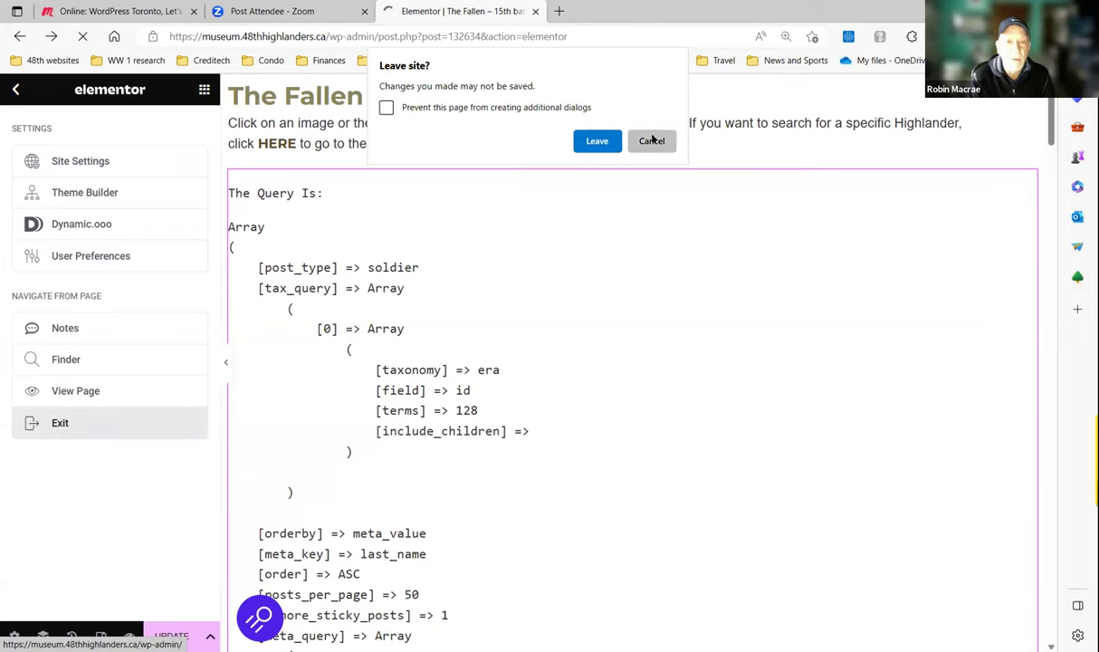
click(597, 140)
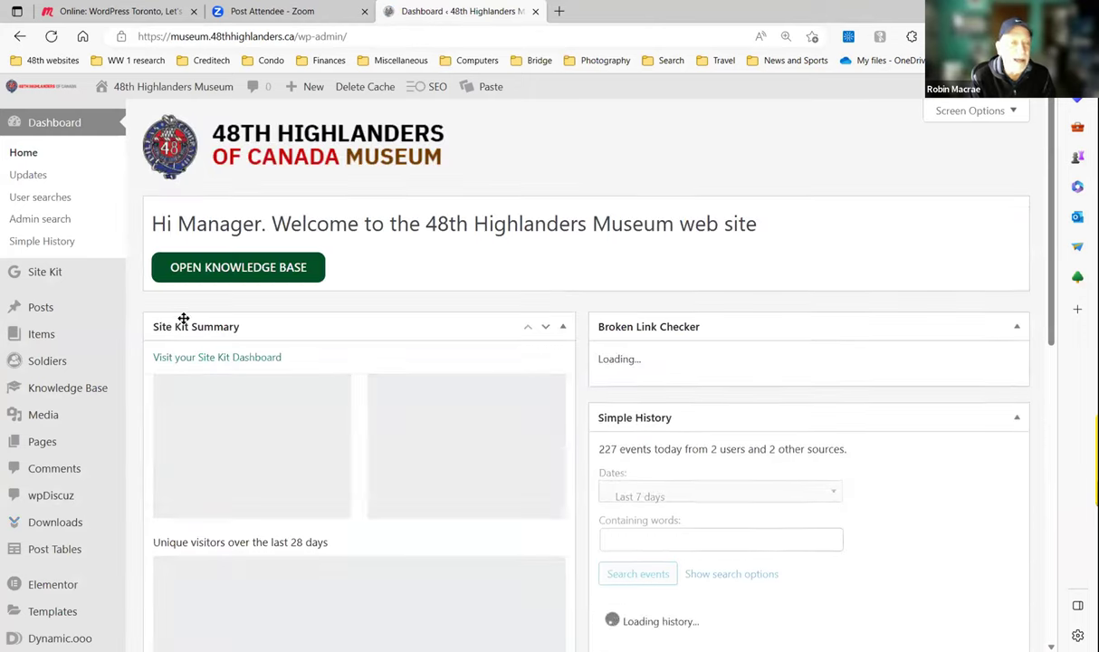
- Open the Soldiers list and bring up the first soldier's record for editing
mouse_move(74, 362)
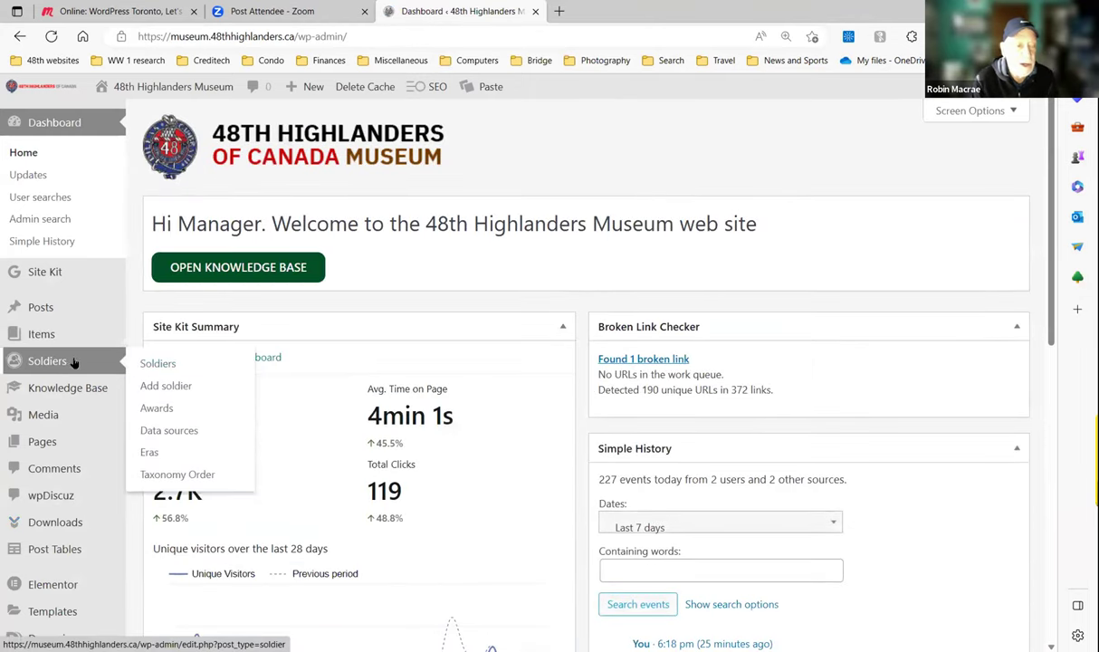
click(159, 364)
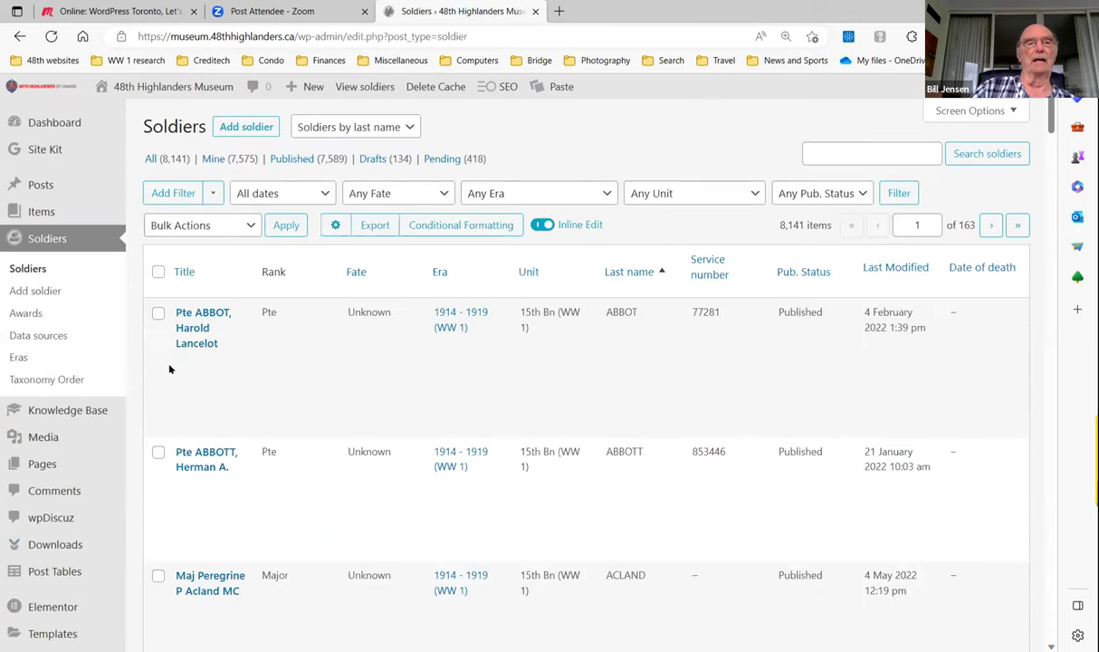
click(195, 311)
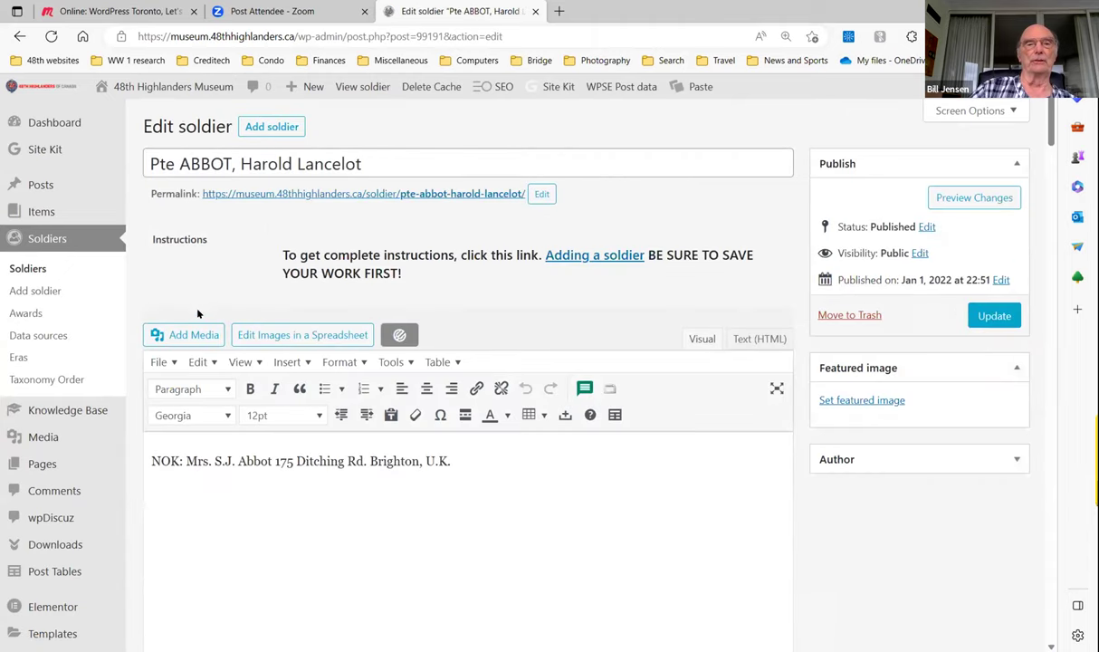
- Examine the soldier record's custom fields from data sources and linked items through rank, awards and unit
scroll(268, 359, down, 5)
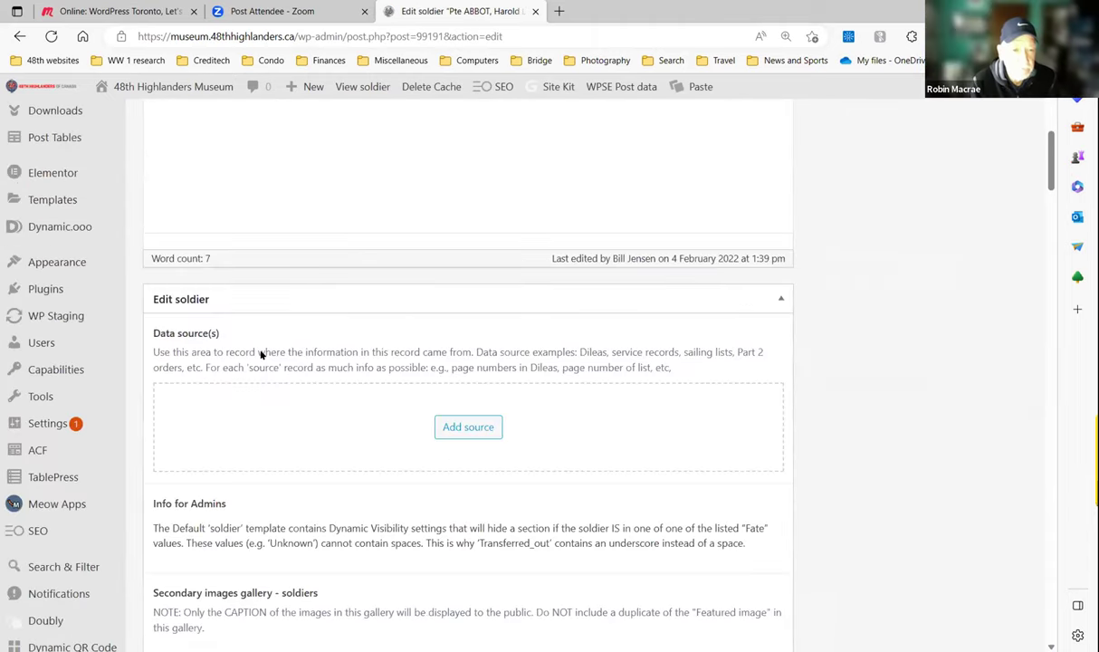
scroll(260, 355, down, 6)
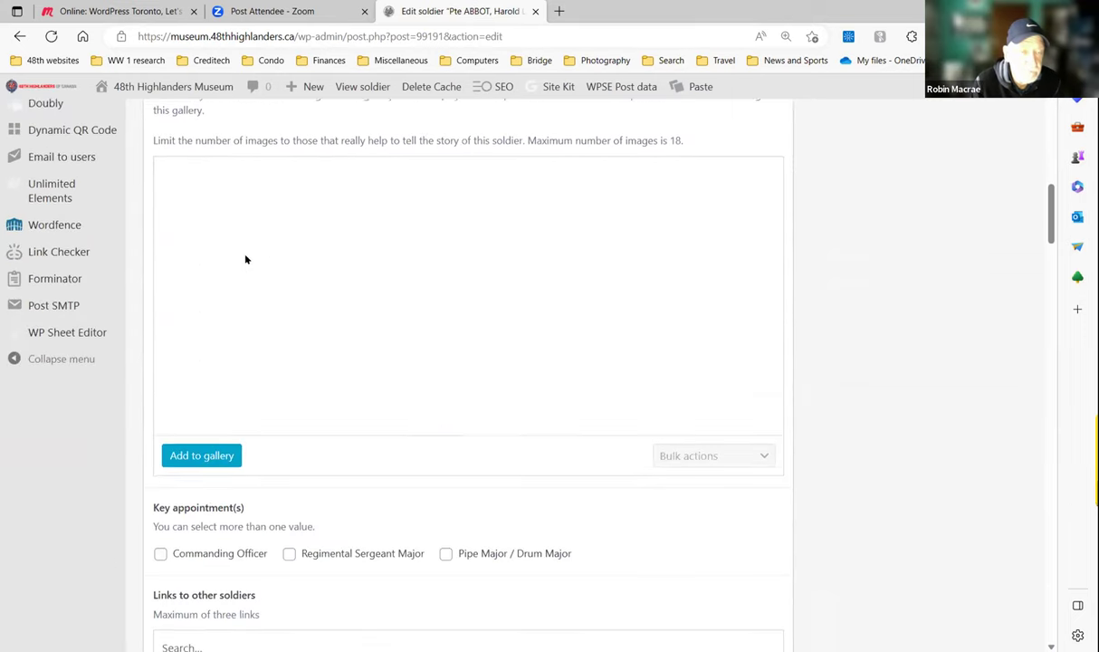
scroll(245, 260, down, 5)
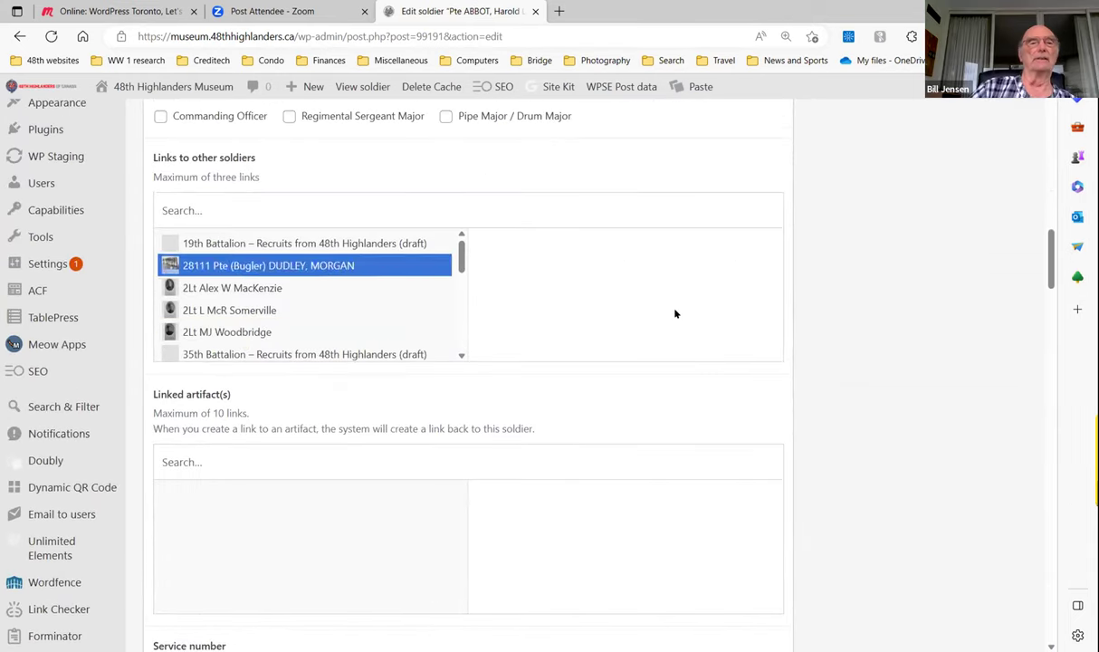
scroll(681, 308, down, 7)
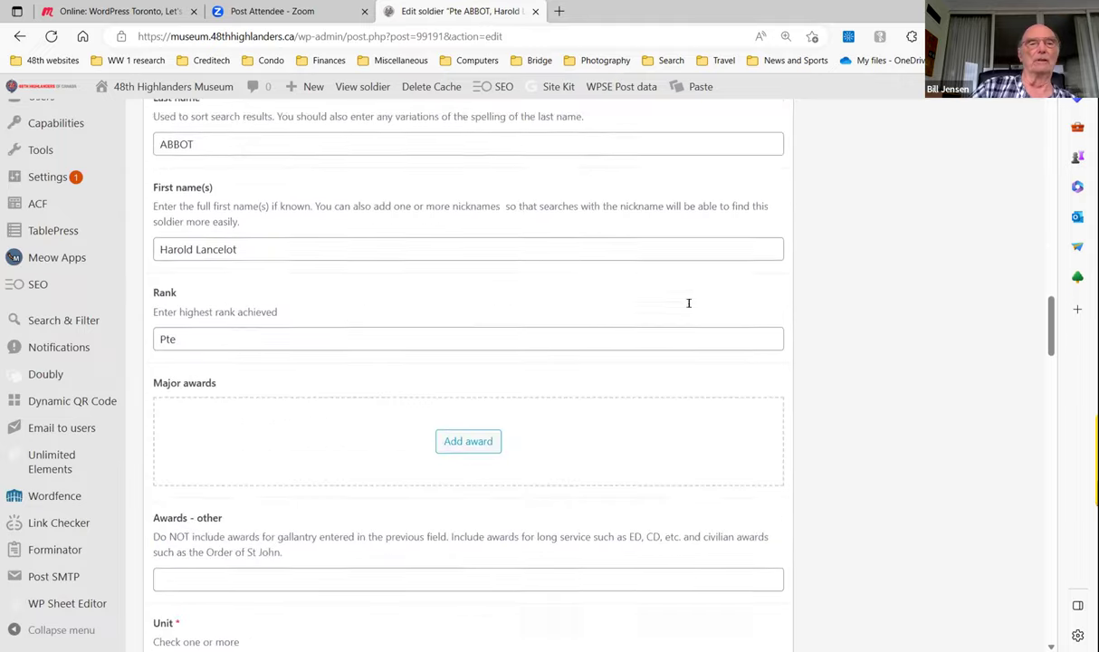
scroll(689, 306, down, 4)
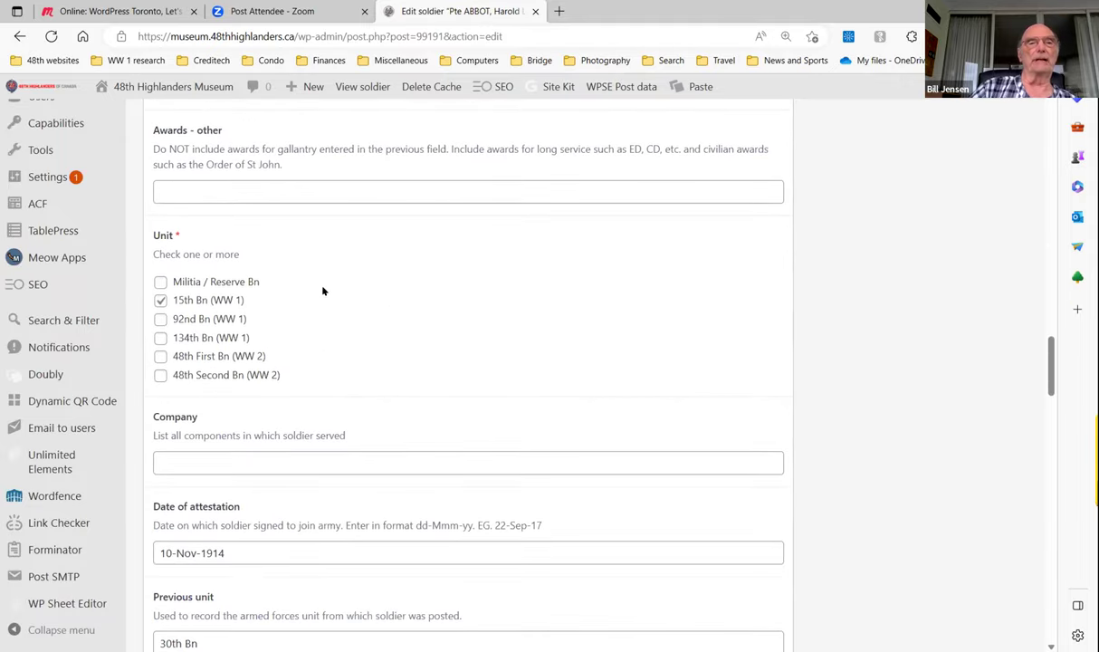
scroll(265, 318, up, 1)
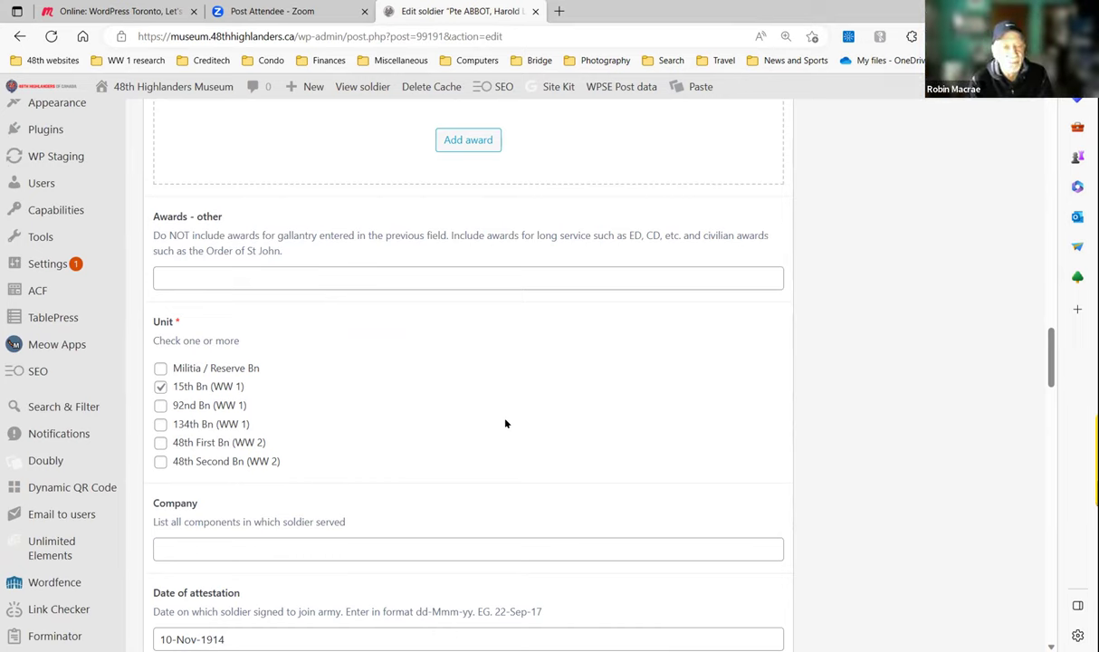
- Examine the remaining soldier record fields from unit through notes, era and cemetery details, and view the available Fate choices
scroll(505, 423, up, 5)
scroll(505, 423, down, 13)
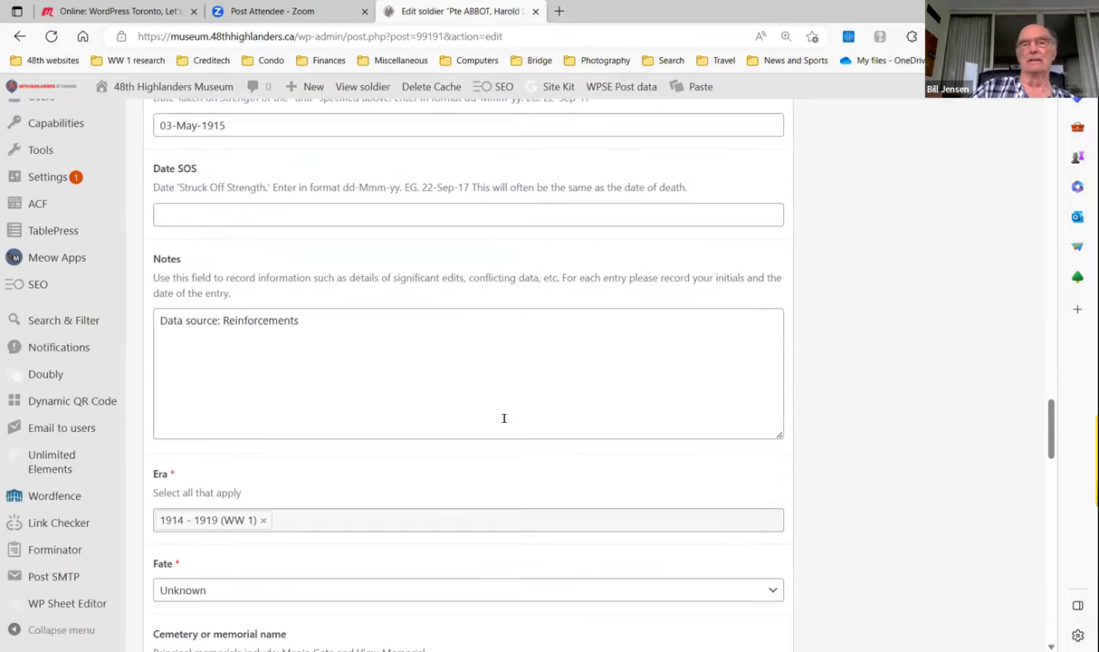
scroll(504, 418, down, 2)
scroll(504, 422, down, 2)
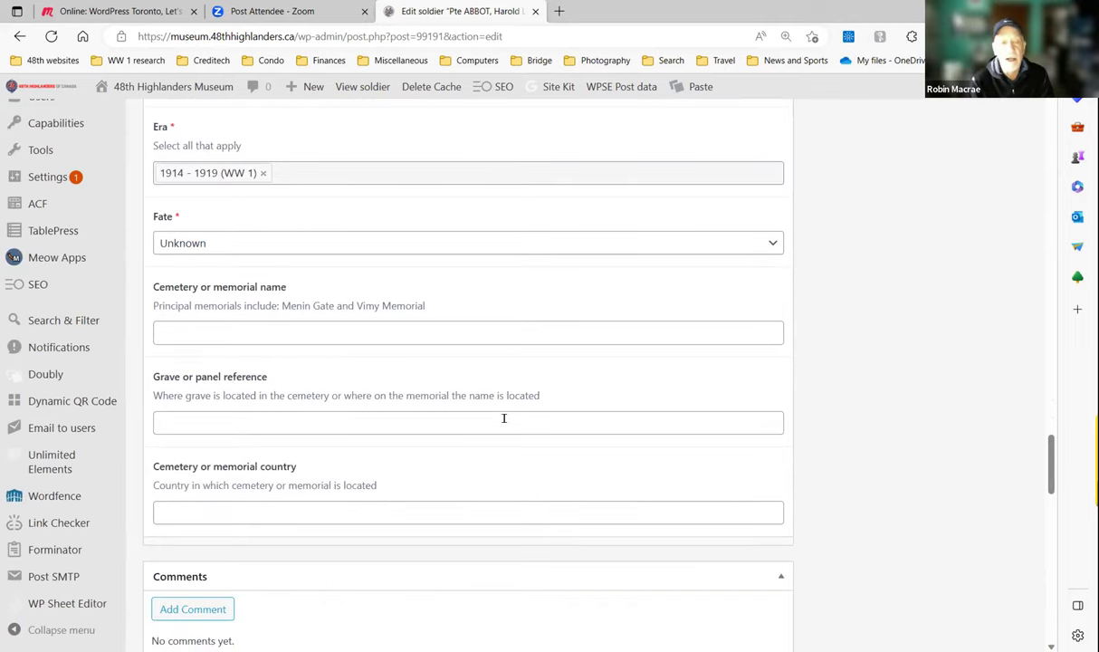
click(238, 246)
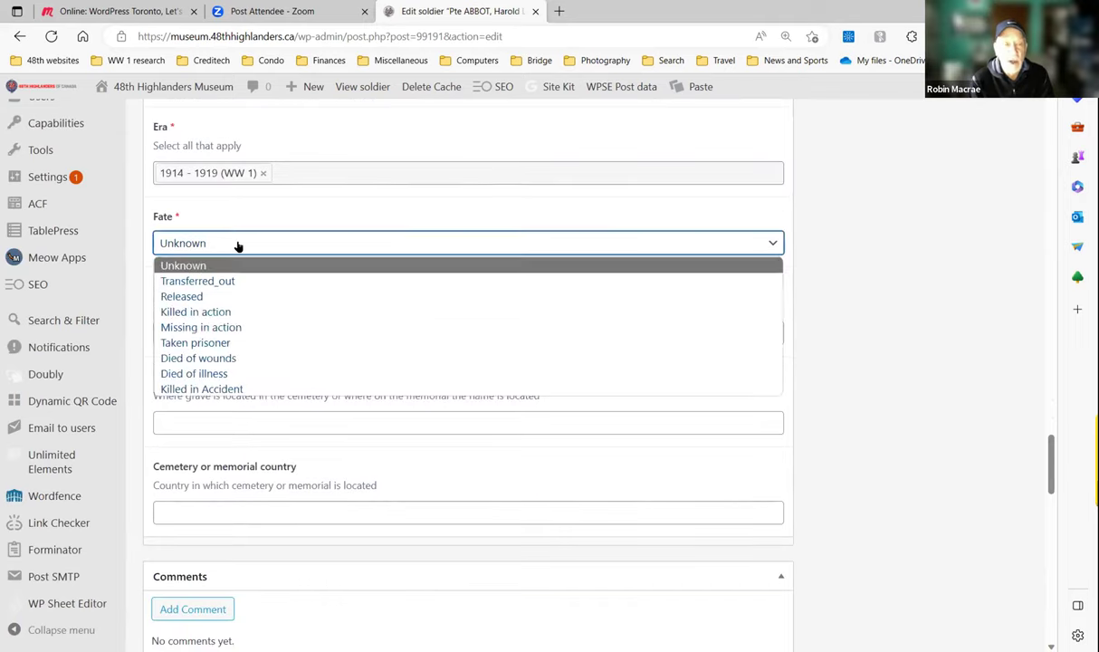
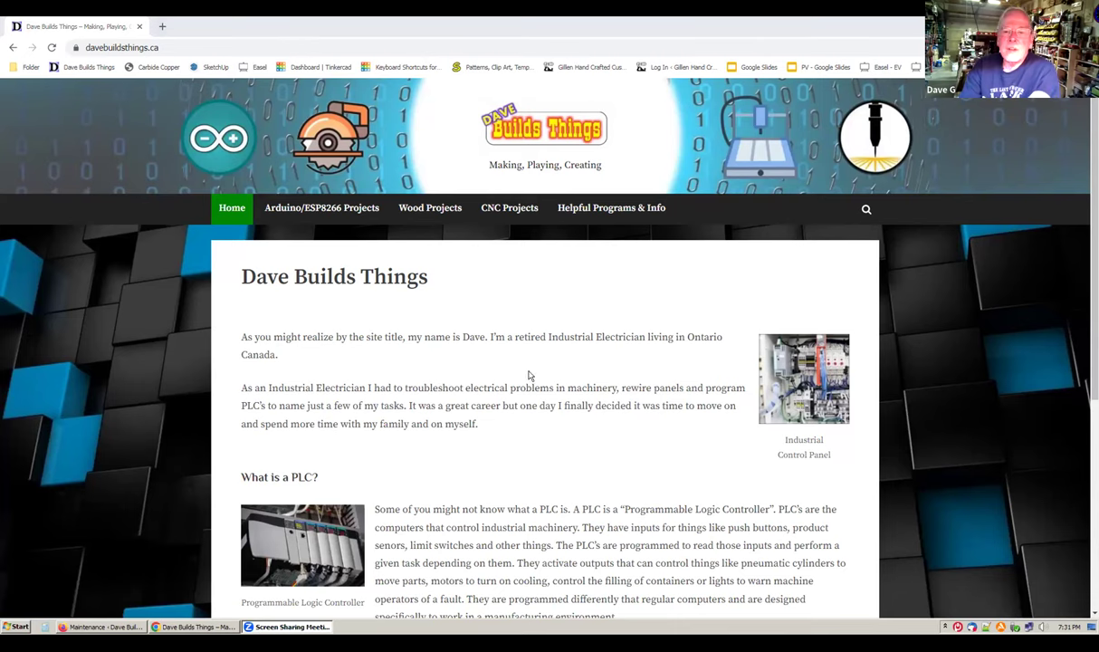
- On the Dave Builds Things site, open the Automated Chicken Coop Door post from the Arduino/ESP8266 Projects category
click(396, 285)
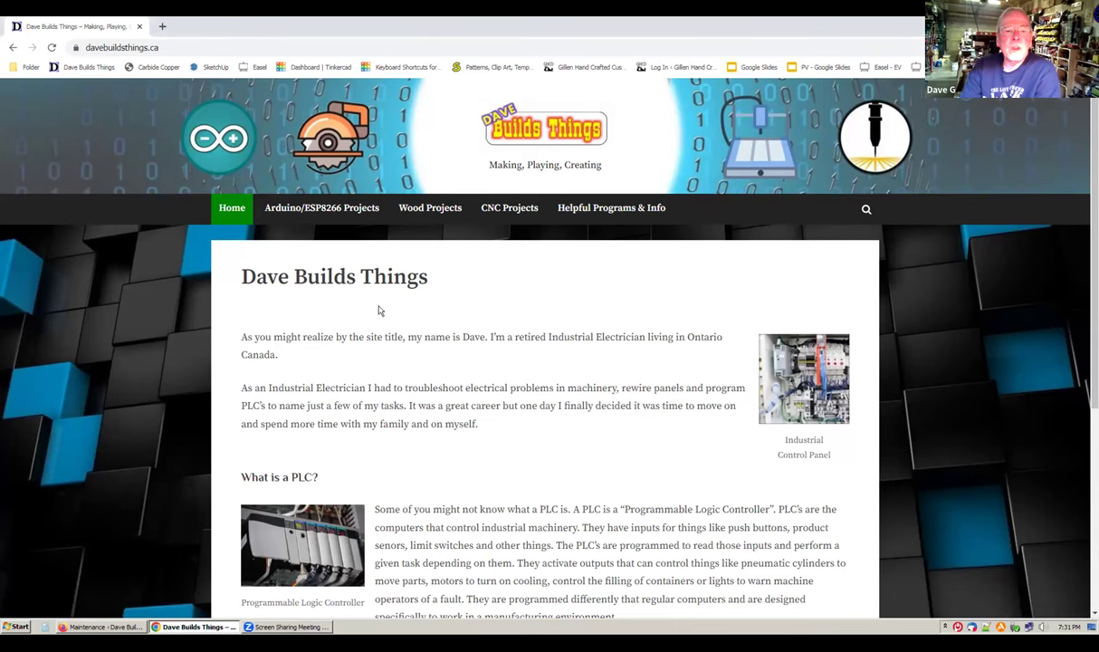
scroll(360, 281, down, 3)
scroll(360, 276, up, 3)
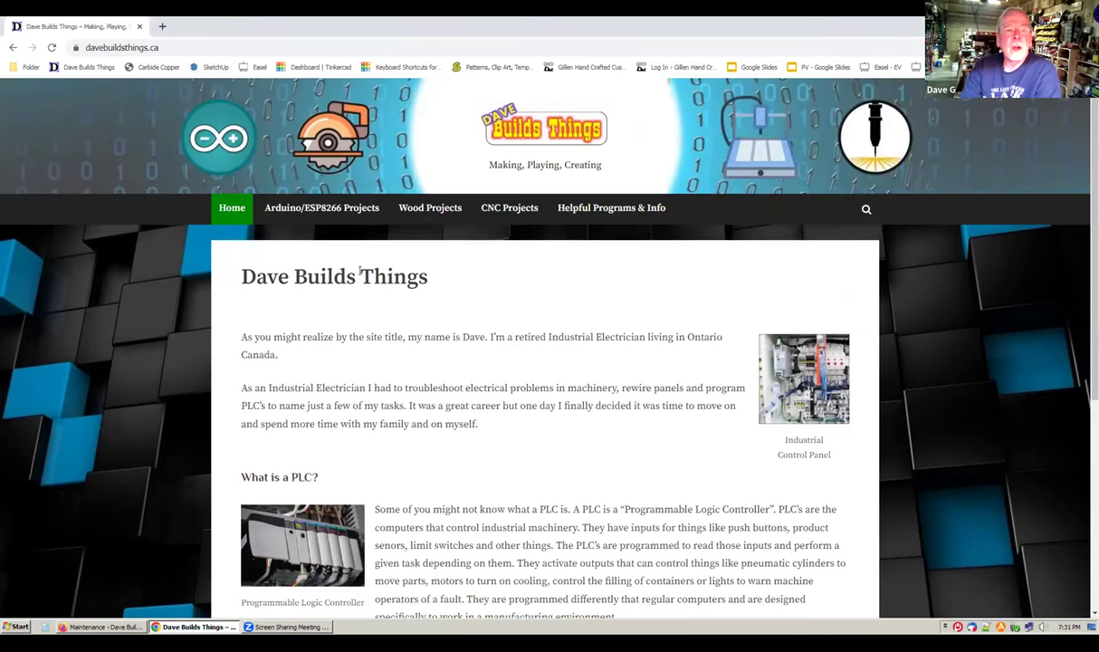
click(327, 213)
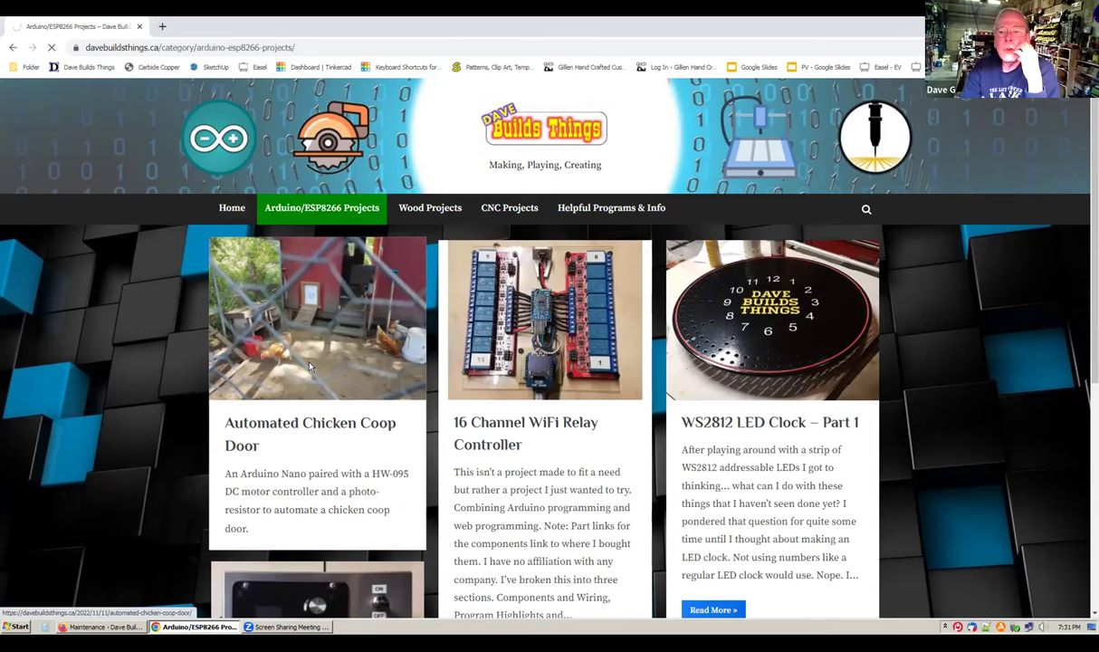
click(318, 350)
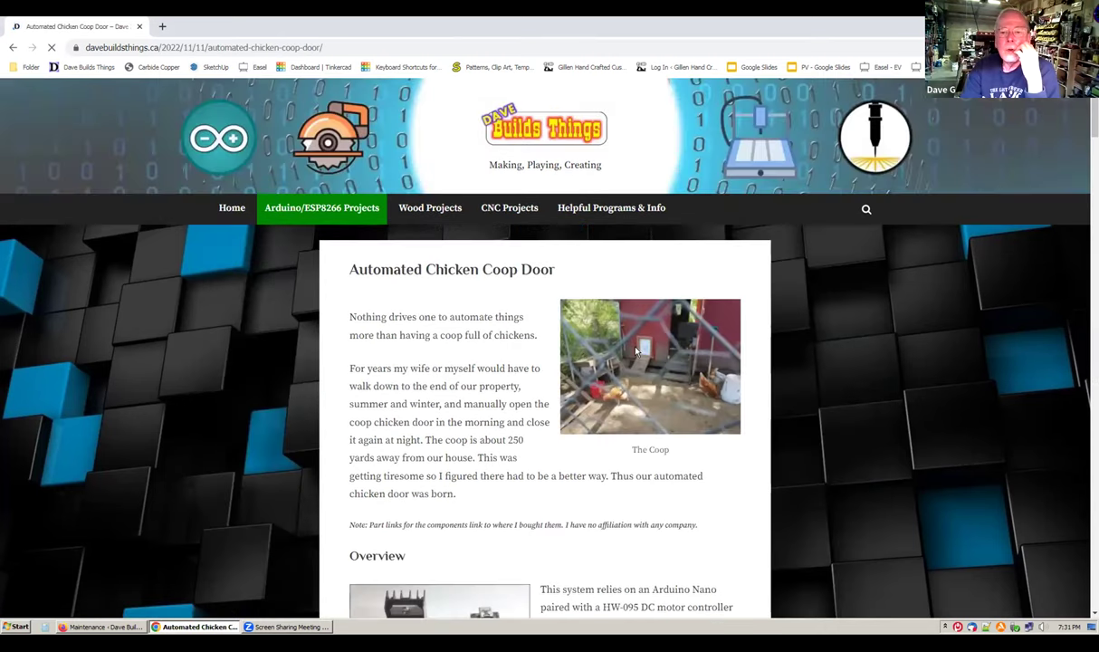
- Look through the Automated Chicken Coop Door article down to its comments section and follow the comment login link
scroll(635, 352, down, 4)
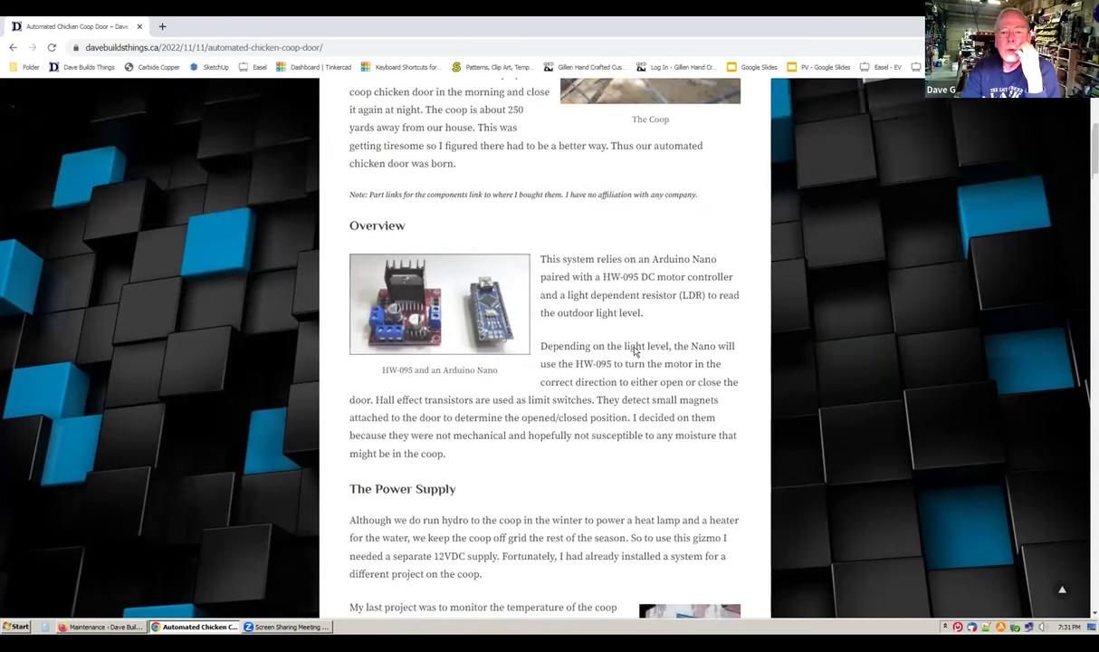
scroll(636, 351, down, 12)
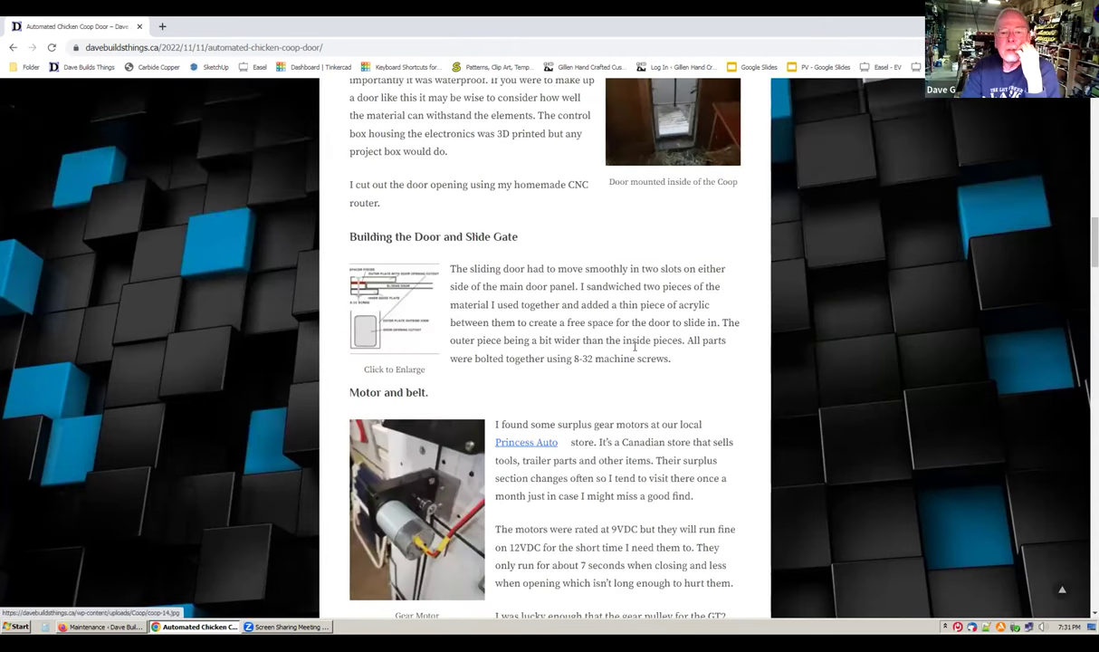
scroll(635, 349, down, 9)
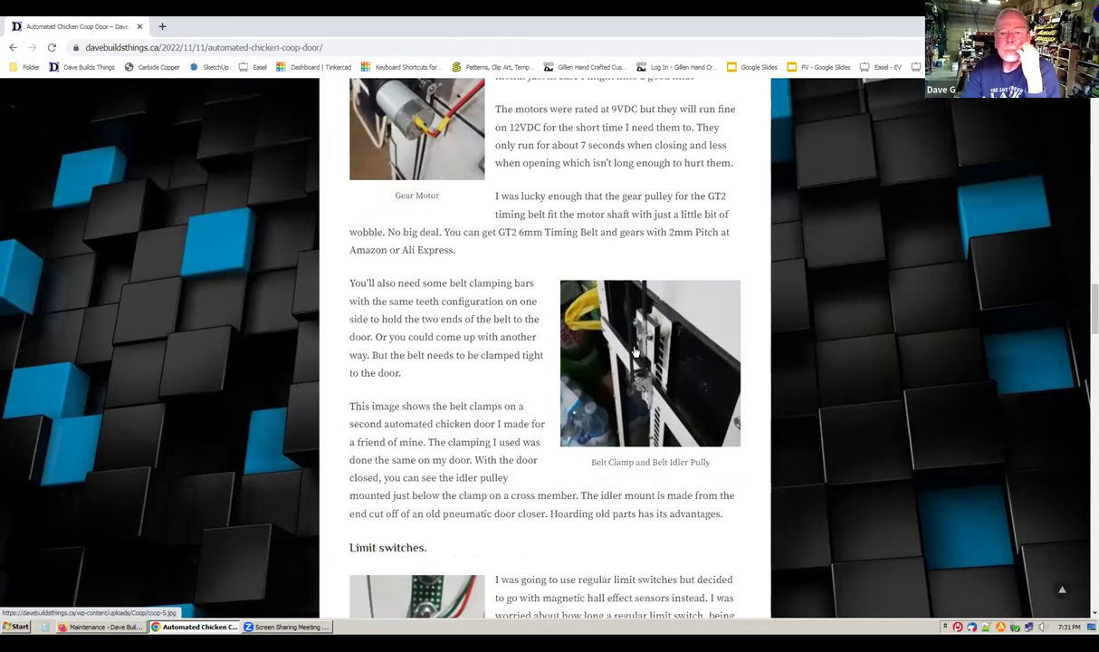
scroll(634, 352, down, 11)
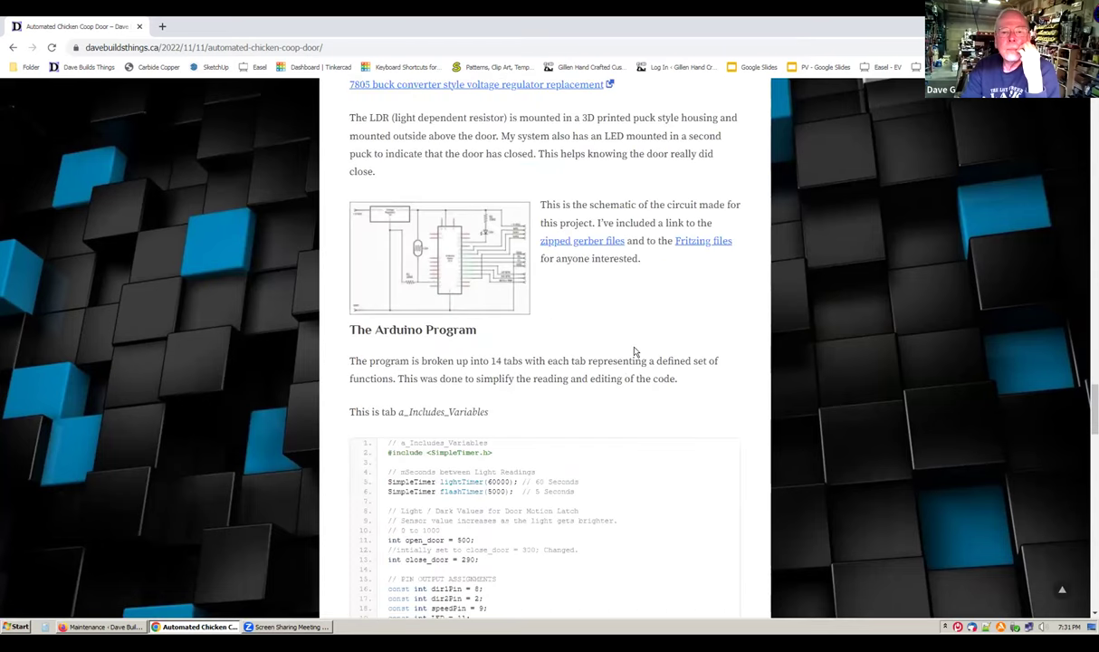
scroll(635, 351, down, 14)
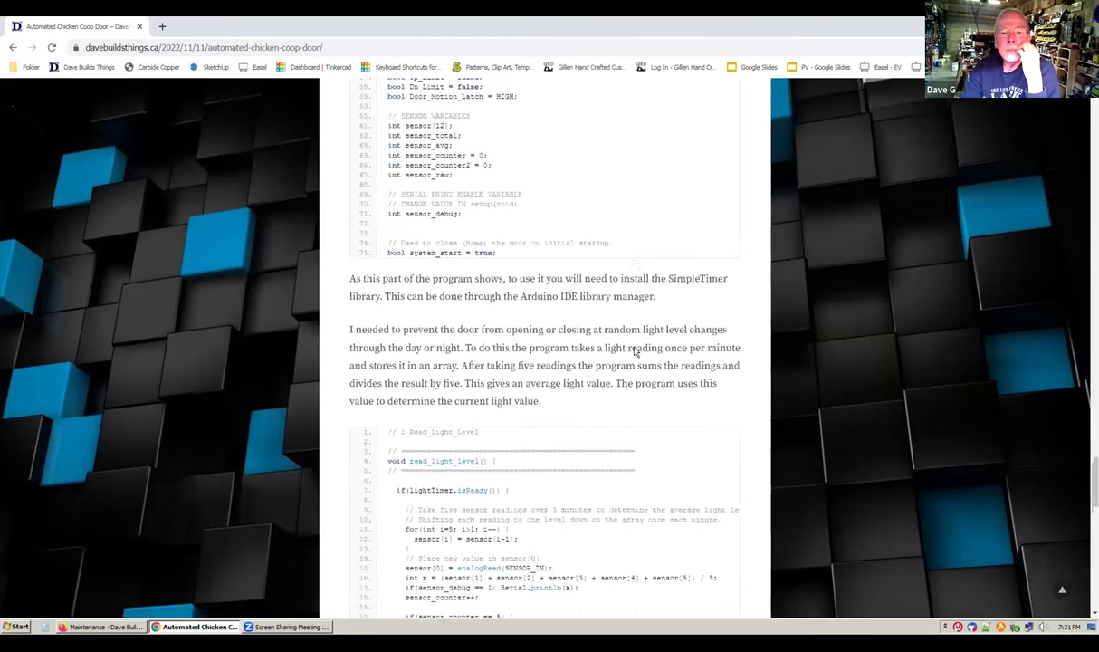
scroll(634, 351, down, 10)
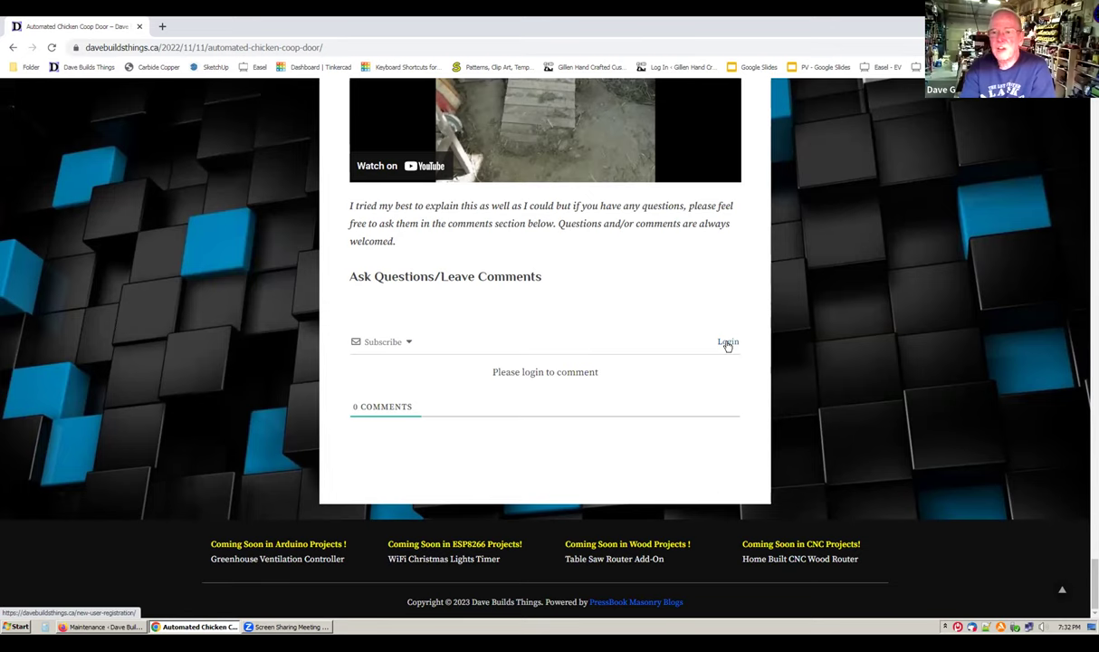
click(727, 343)
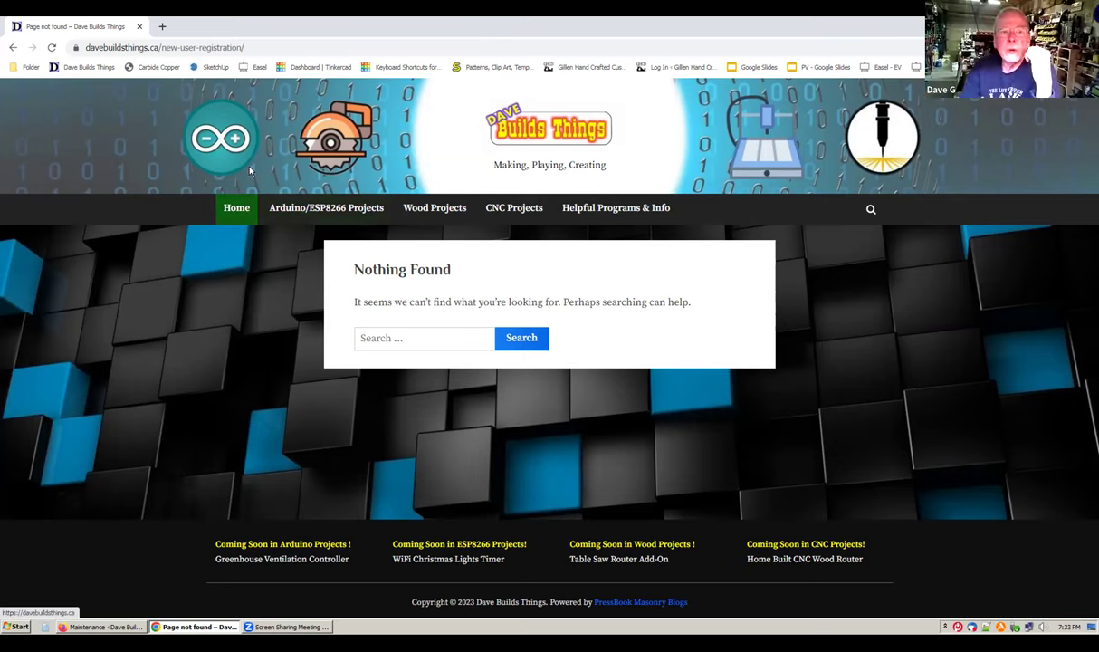
- Switch to the site's WordPress admin in Firefox and look over the wpDiscuz dashboard's new features and comment statistics
click(104, 626)
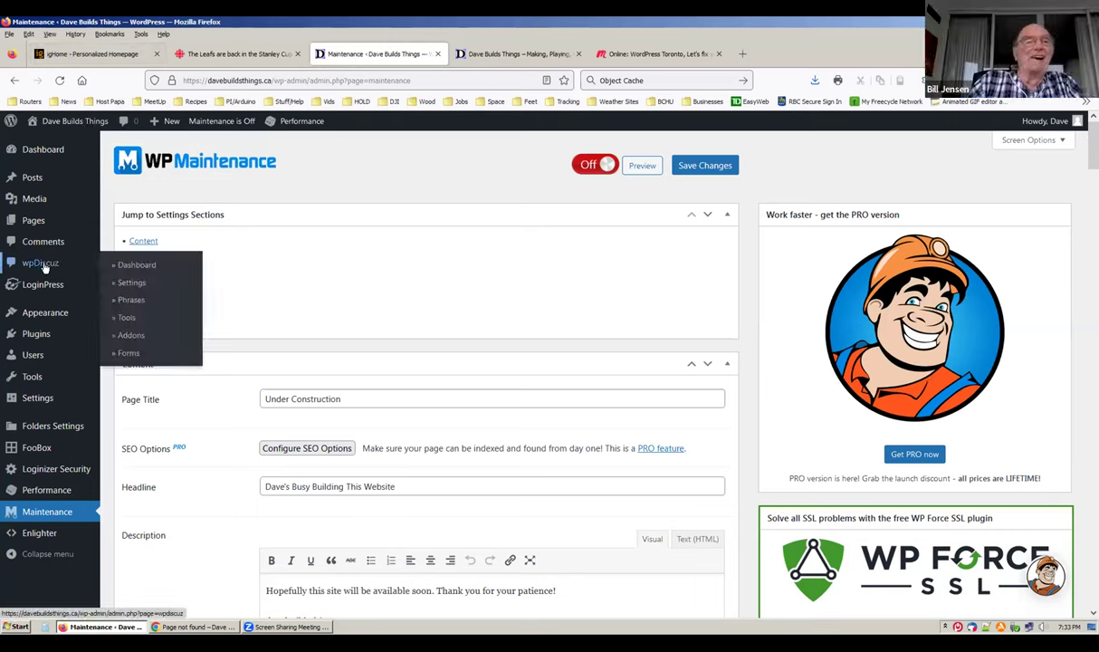
click(44, 268)
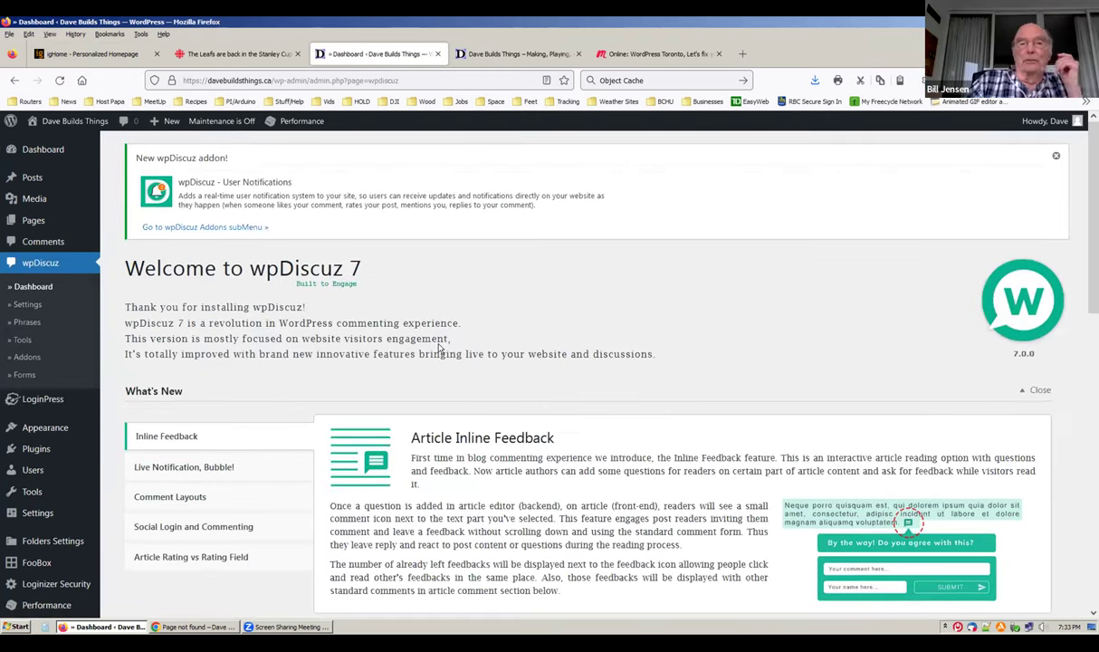
scroll(456, 341, down, 2)
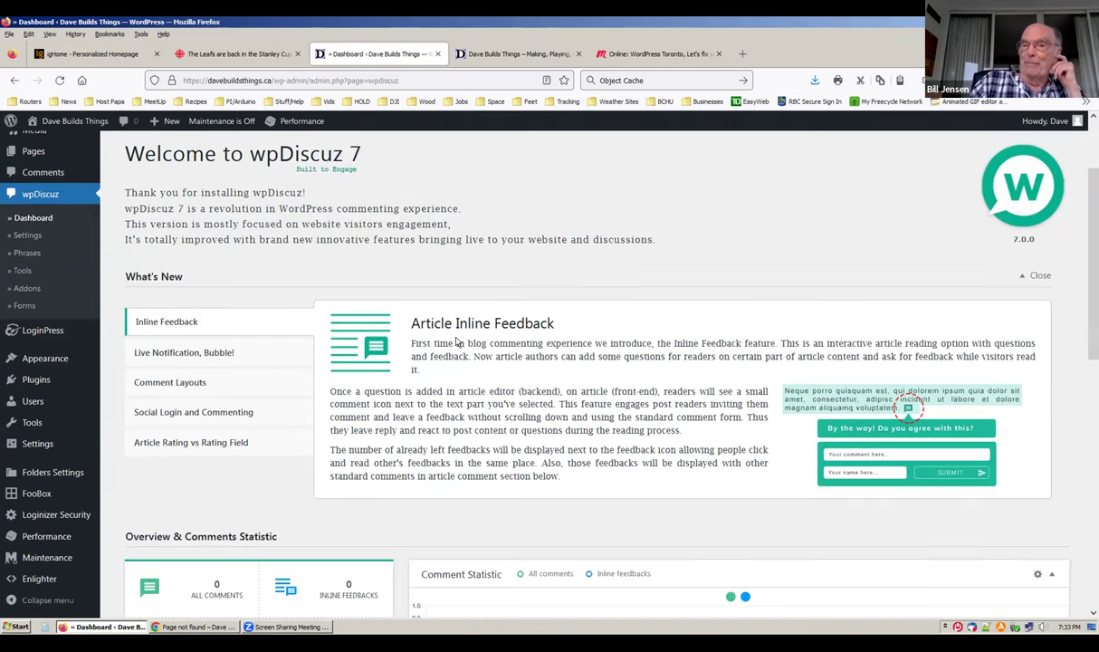
scroll(299, 371, down, 1)
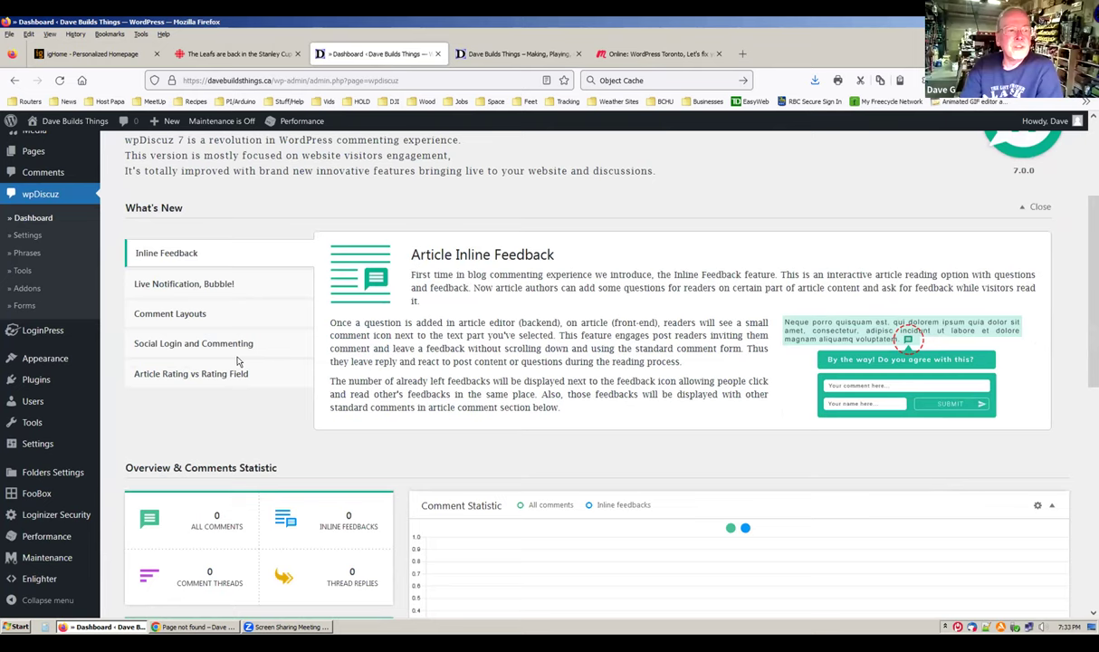
scroll(237, 361, down, 1)
scroll(187, 316, down, 1)
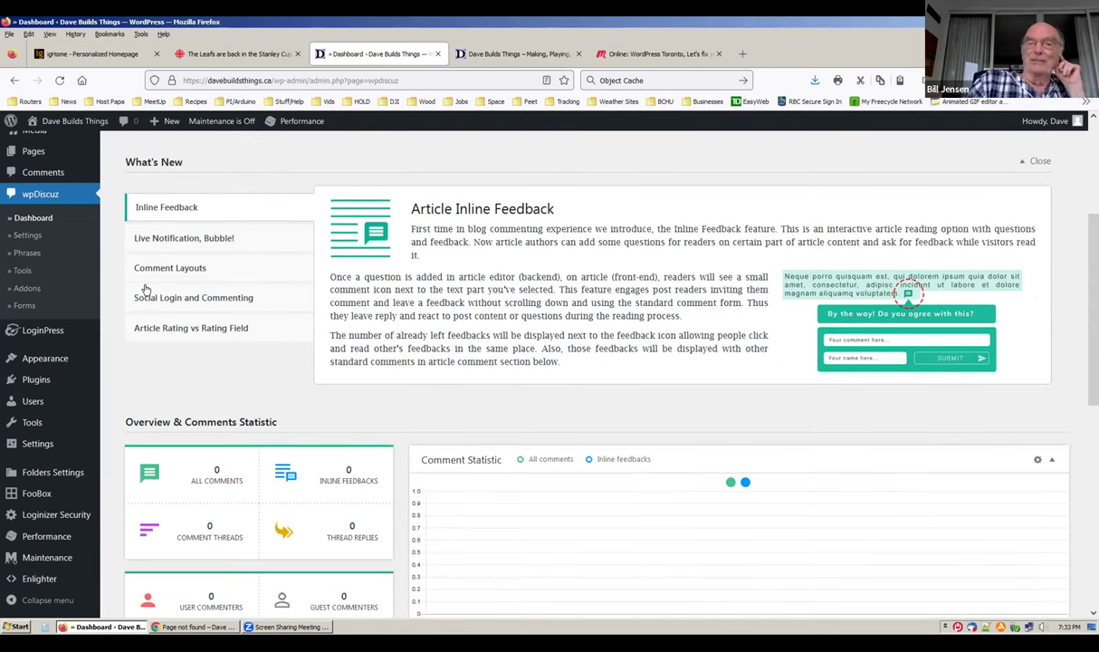
- Open the Default Form from wpDiscuz's list of comment forms for editing
click(43, 221)
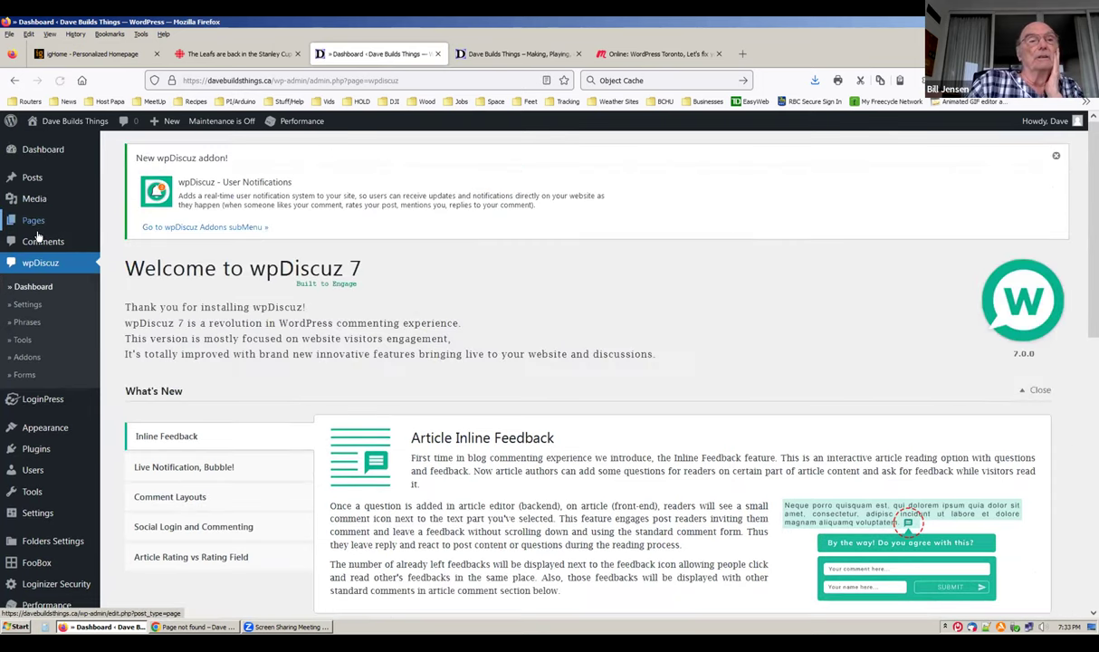
click(28, 376)
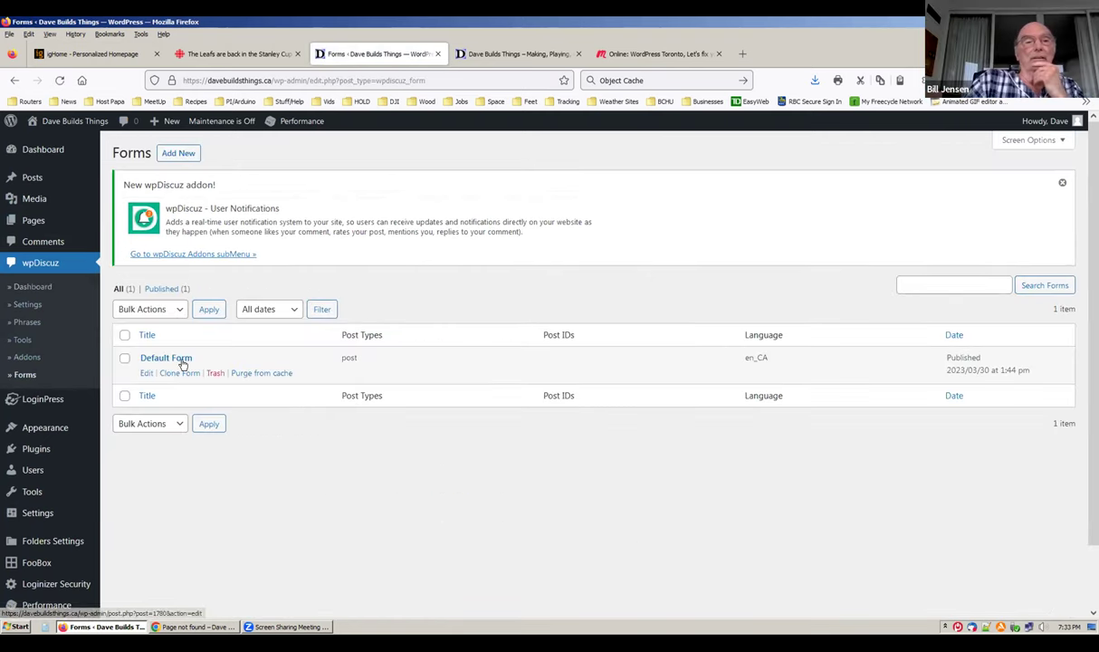
click(181, 359)
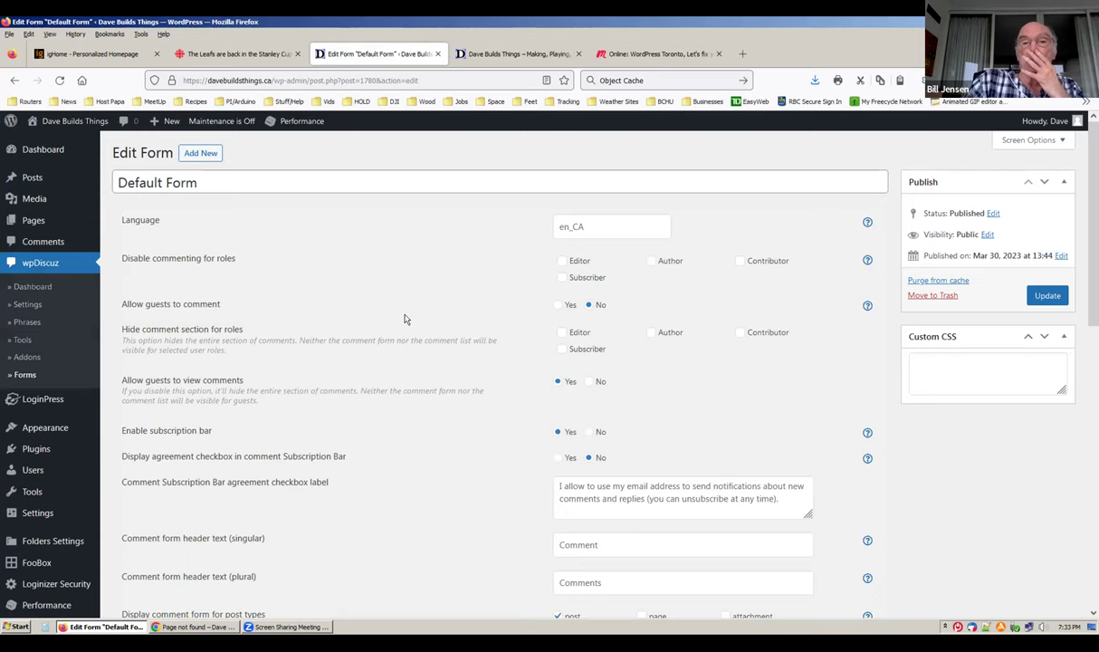
- Examine the Default Form's guest permissions, subscription, post type, layout and rating options and its comment field arrangement for a login setting
scroll(405, 319, down, 3)
scroll(432, 319, down, 2)
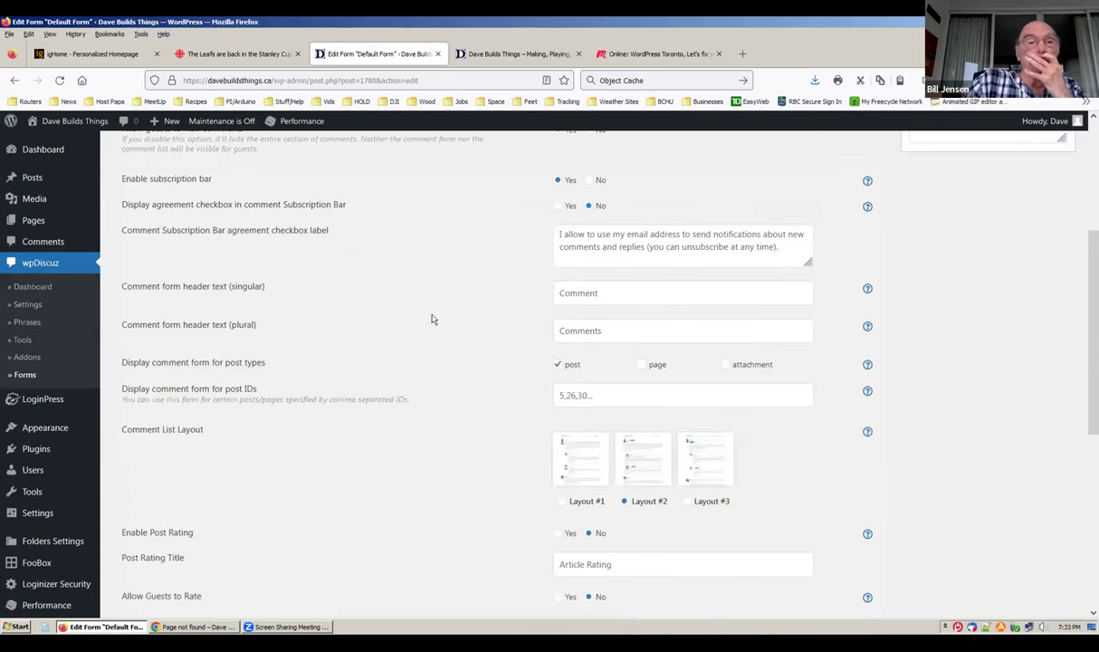
scroll(432, 318, down, 3)
scroll(432, 318, down, 2)
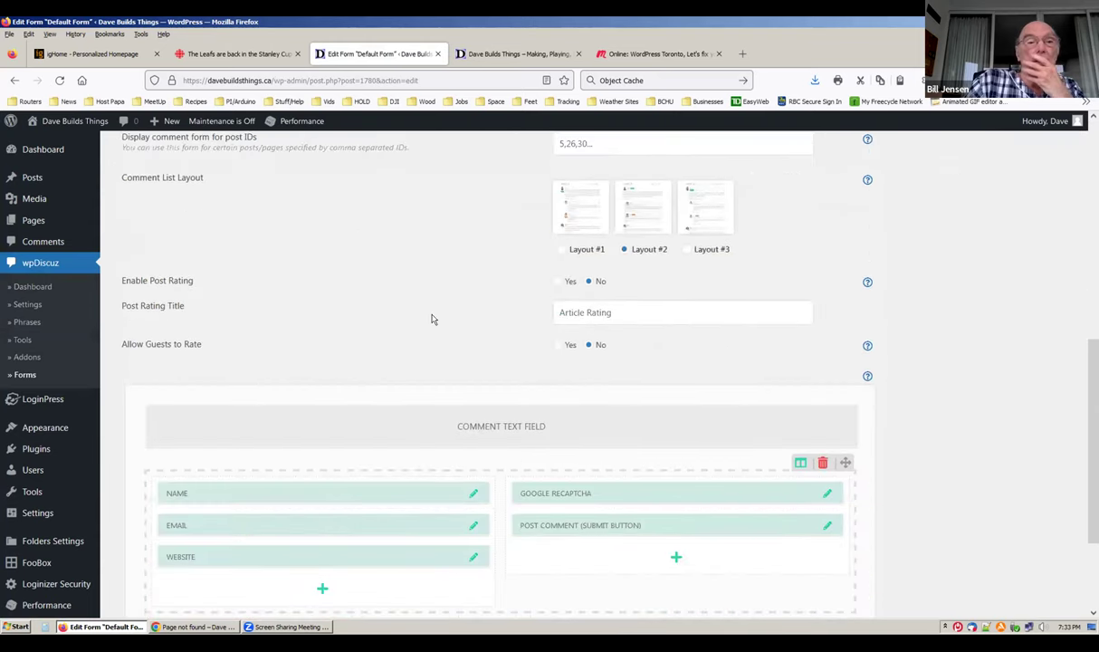
scroll(432, 319, down, 3)
scroll(390, 340, down, 1)
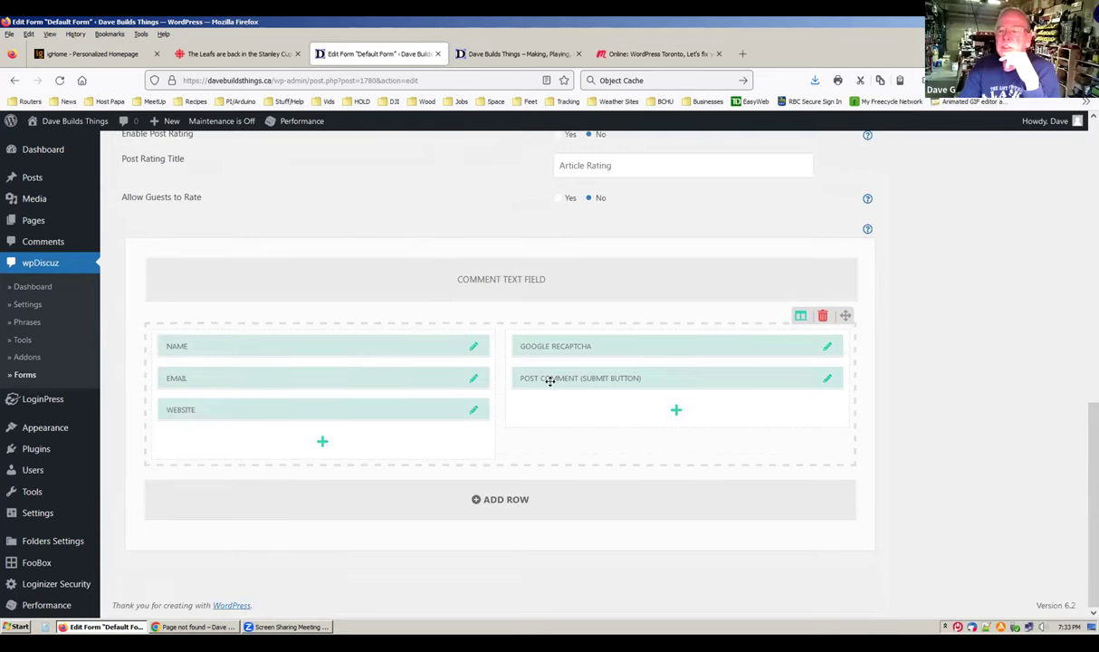
click(544, 499)
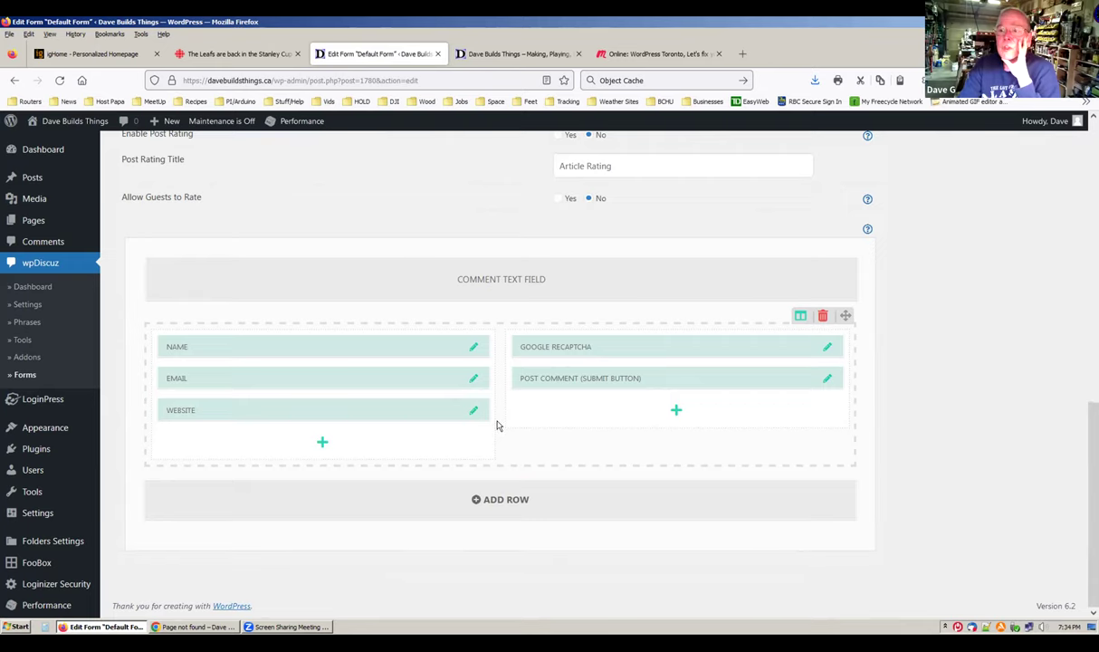
scroll(496, 426, up, 5)
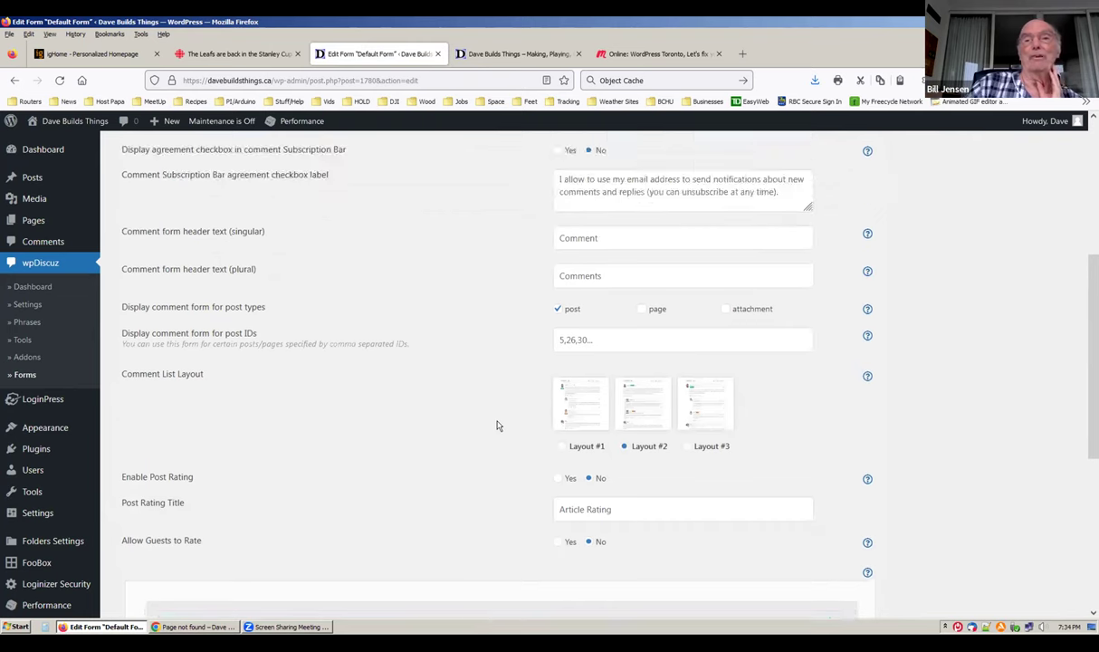
scroll(496, 426, up, 2)
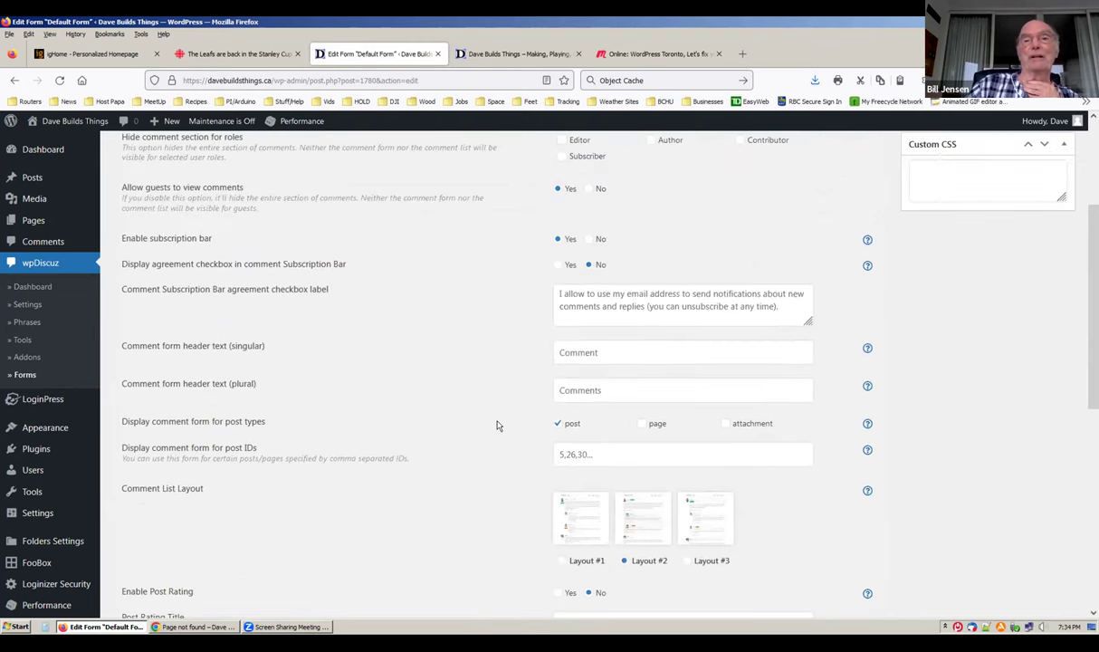
scroll(491, 418, up, 3)
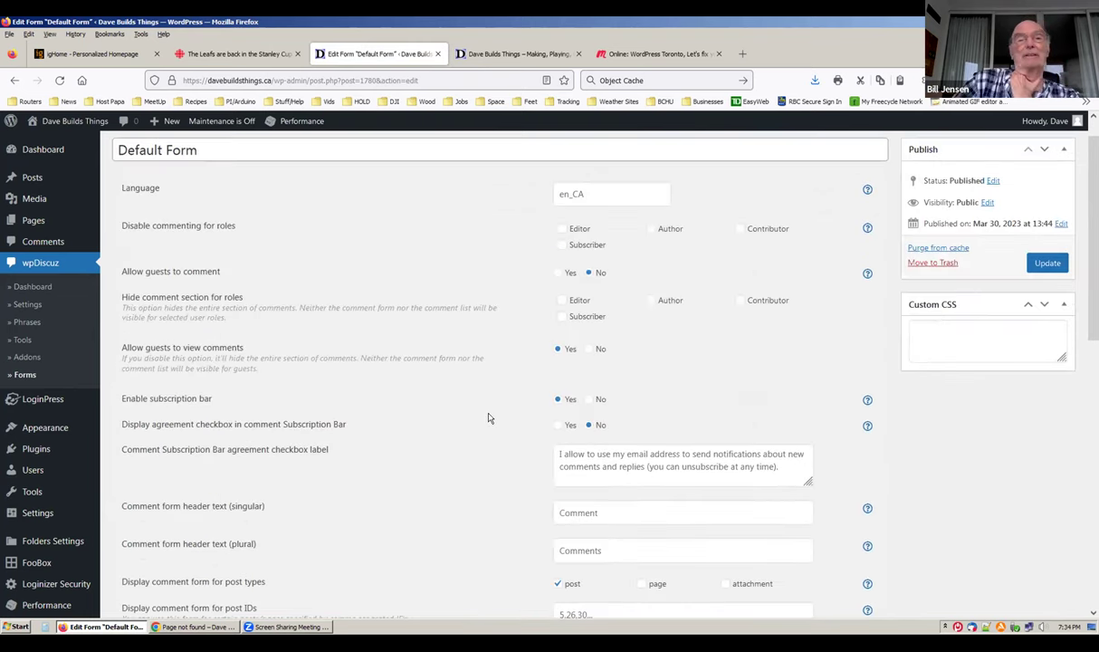
scroll(488, 417, up, 1)
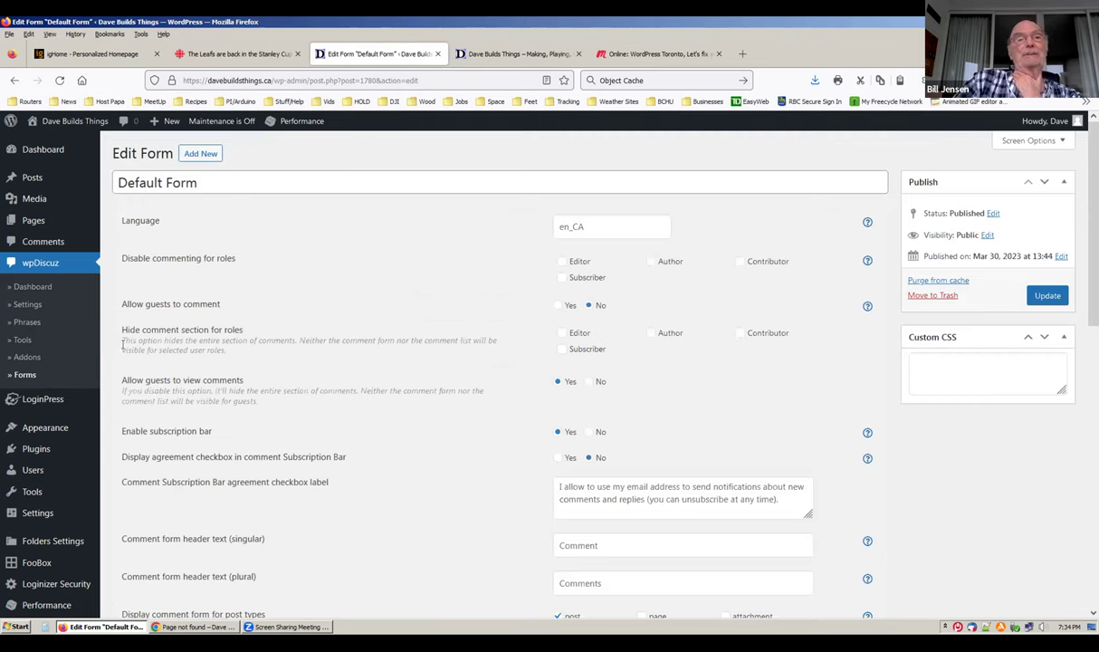
- Open the wpDiscuz settings overview and bring up the Comment Form Settings
click(27, 306)
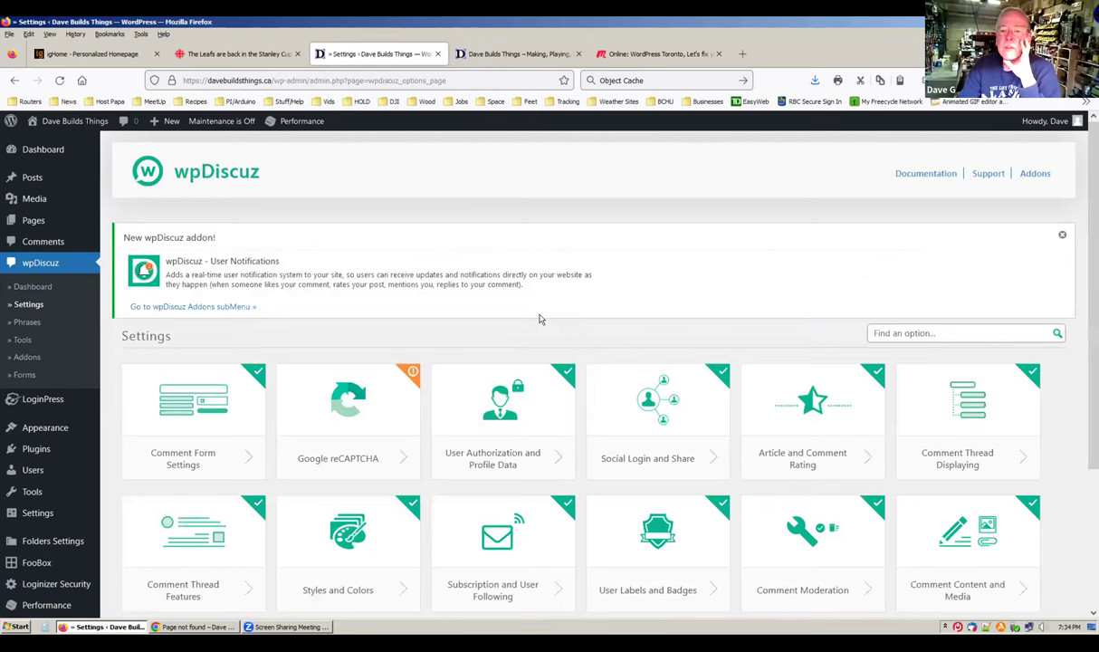
scroll(537, 319, down, 2)
scroll(540, 318, down, 1)
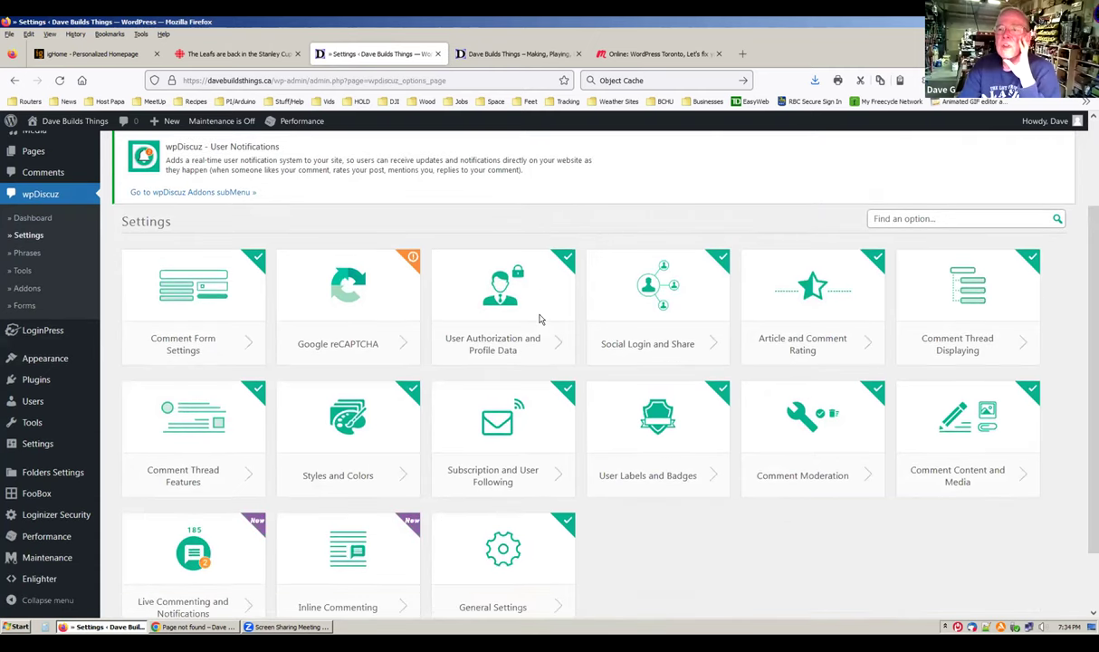
scroll(540, 319, down, 1)
scroll(540, 319, down, 1)
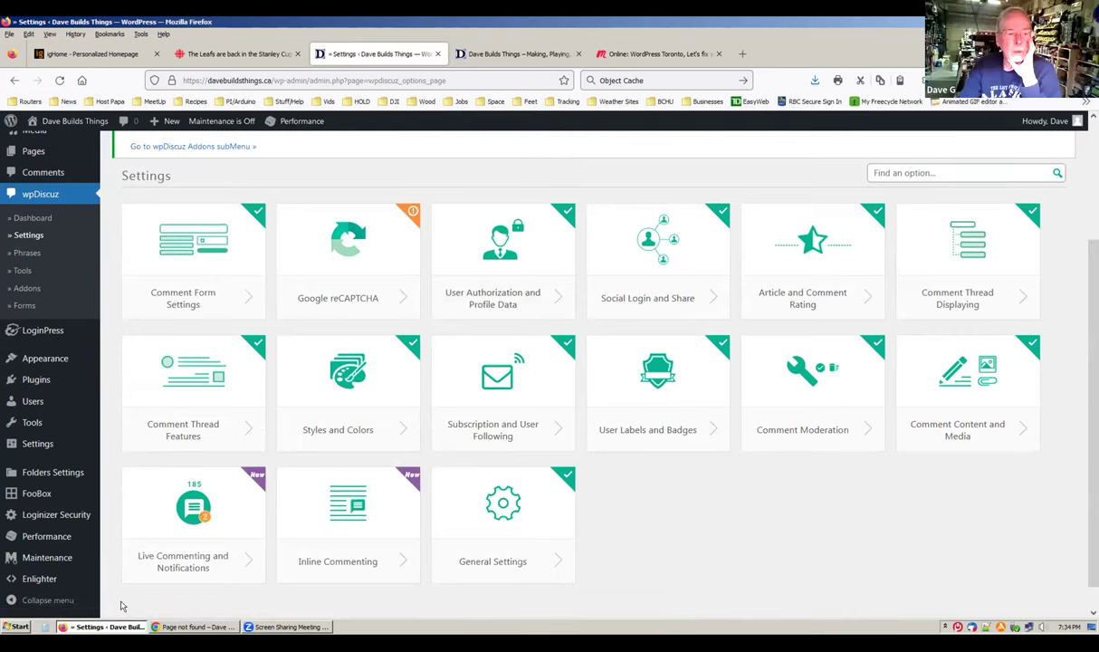
click(188, 304)
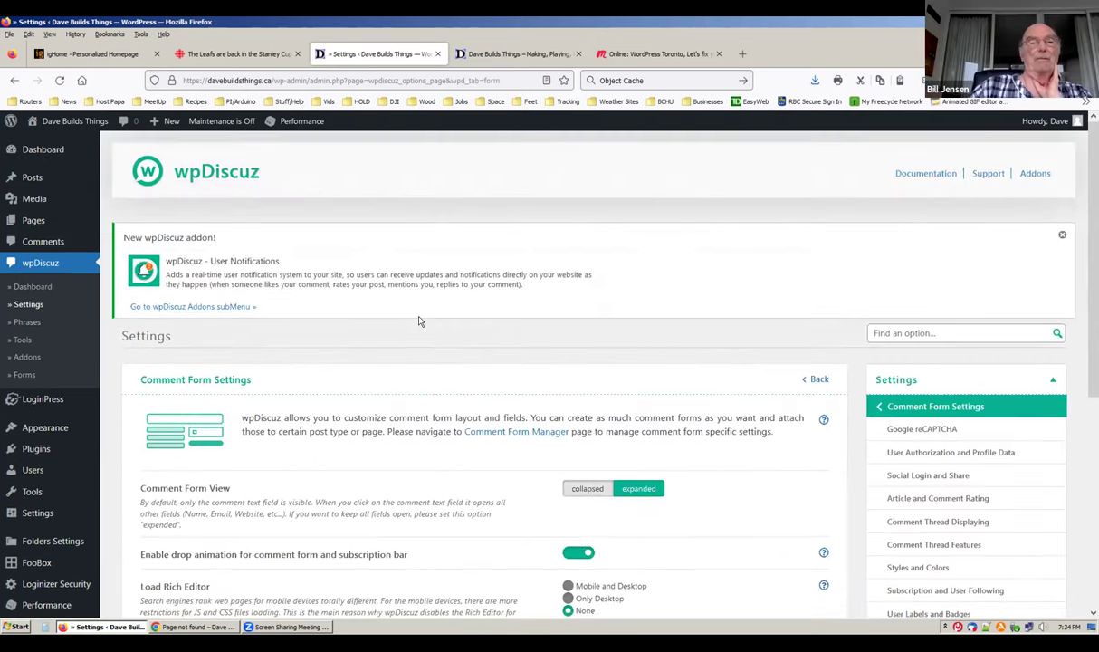
- Examine wpDiscuz's Comment Form Settings, including form view, rich editor, Quicktags, author name length and guest cookie options, for a login setting
scroll(419, 322, down, 3)
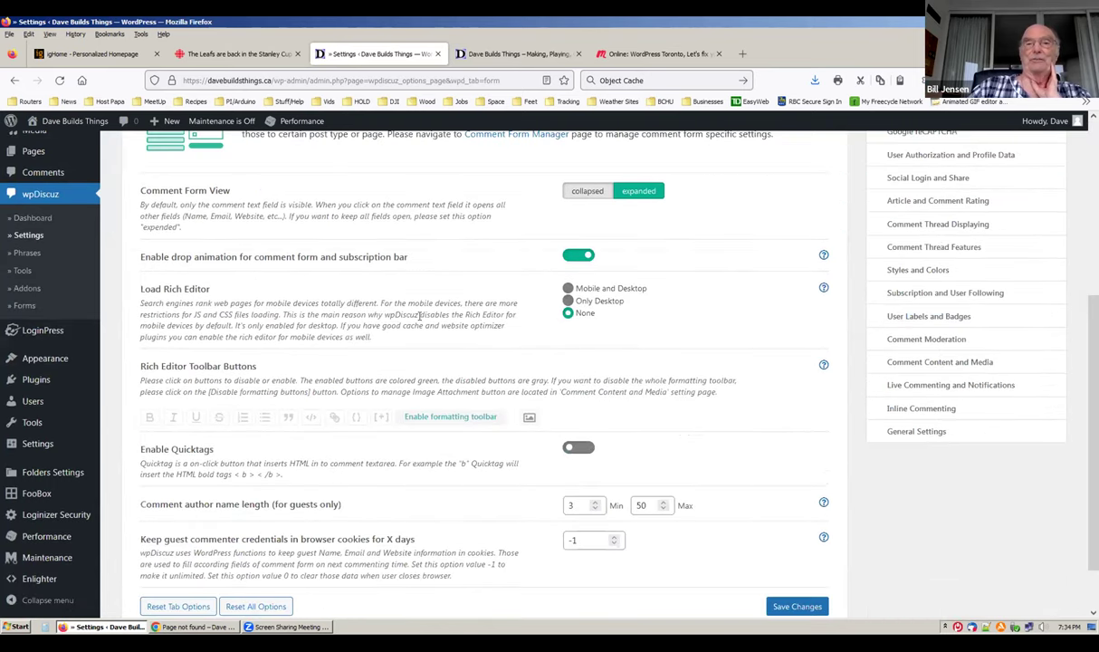
scroll(420, 314, down, 1)
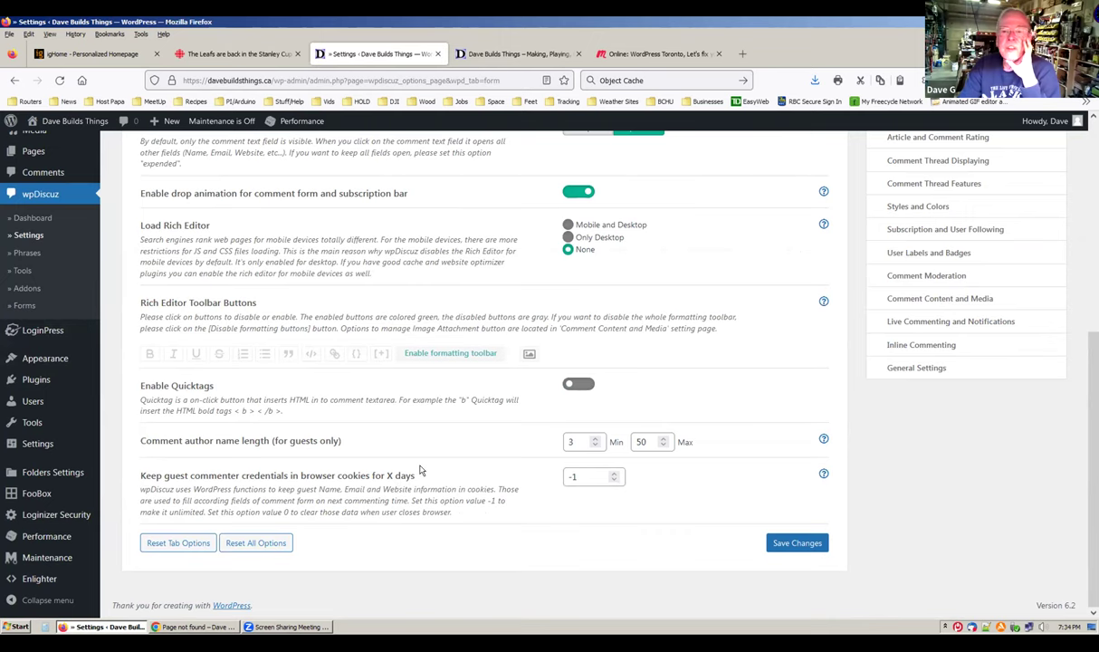
scroll(422, 470, up, 1)
scroll(422, 470, up, 5)
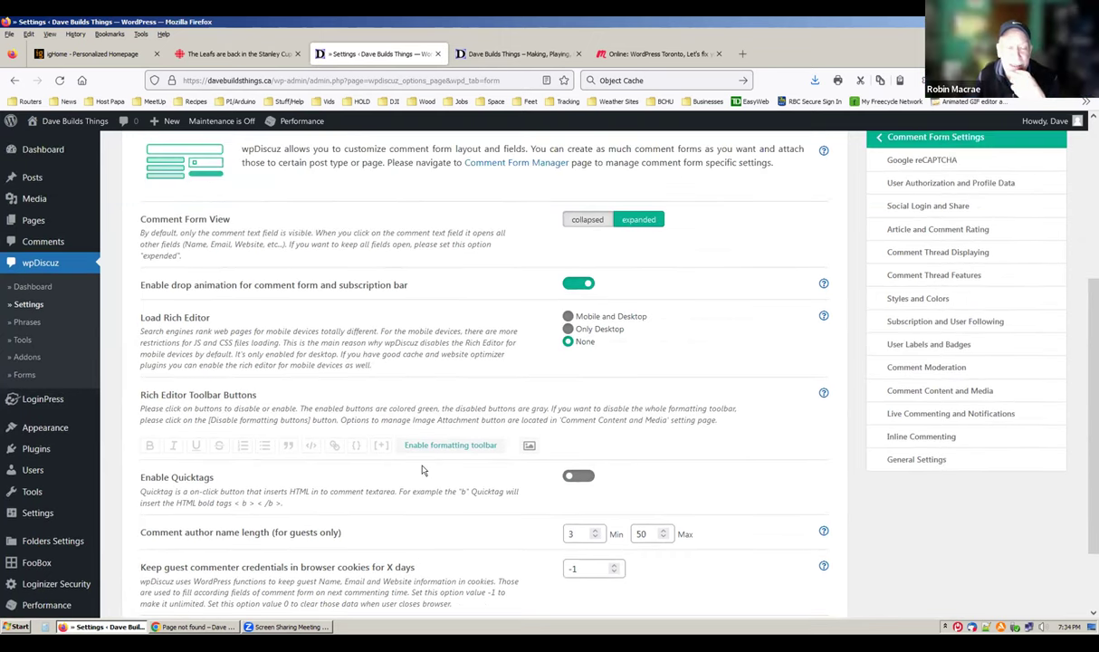
scroll(422, 470, up, 2)
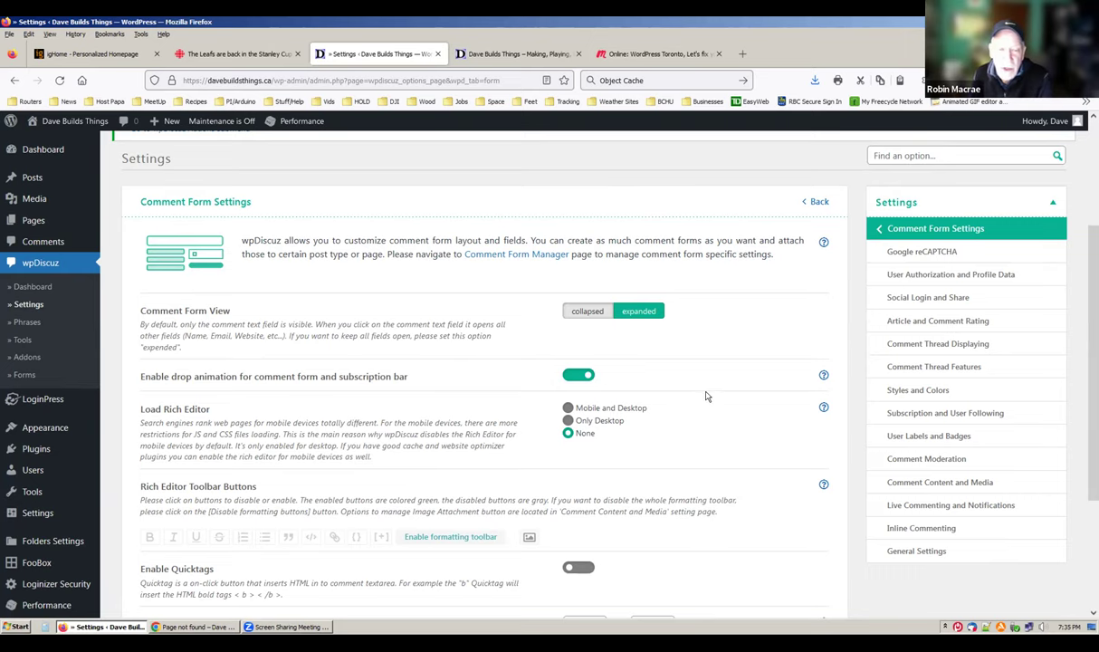
scroll(707, 396, down, 1)
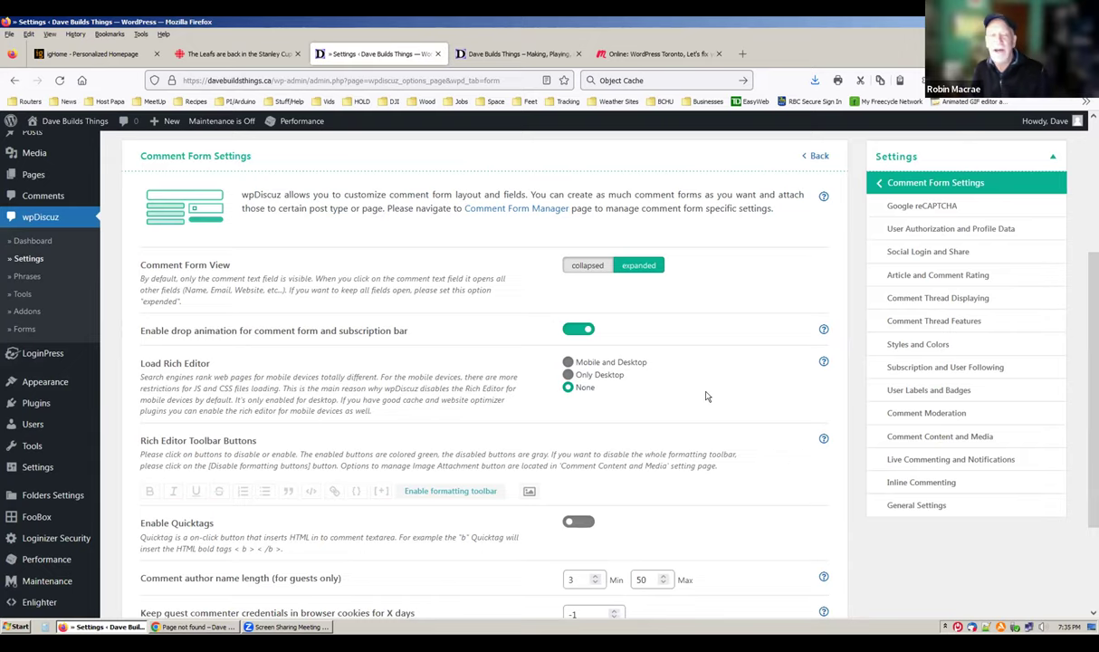
scroll(707, 396, up, 3)
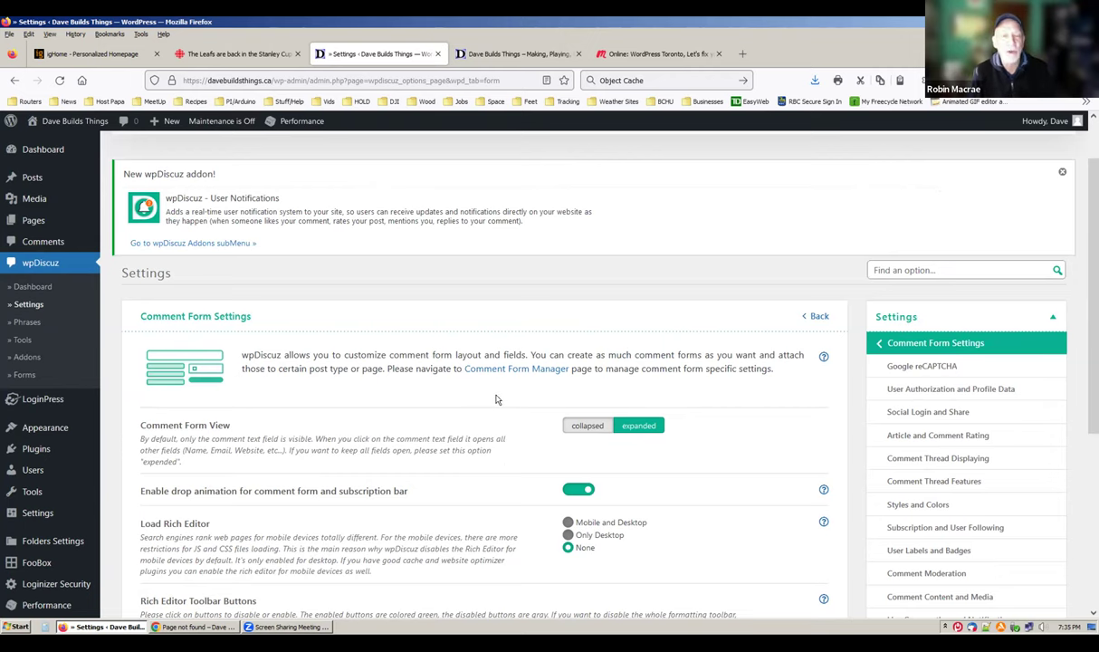
scroll(496, 399, down, 2)
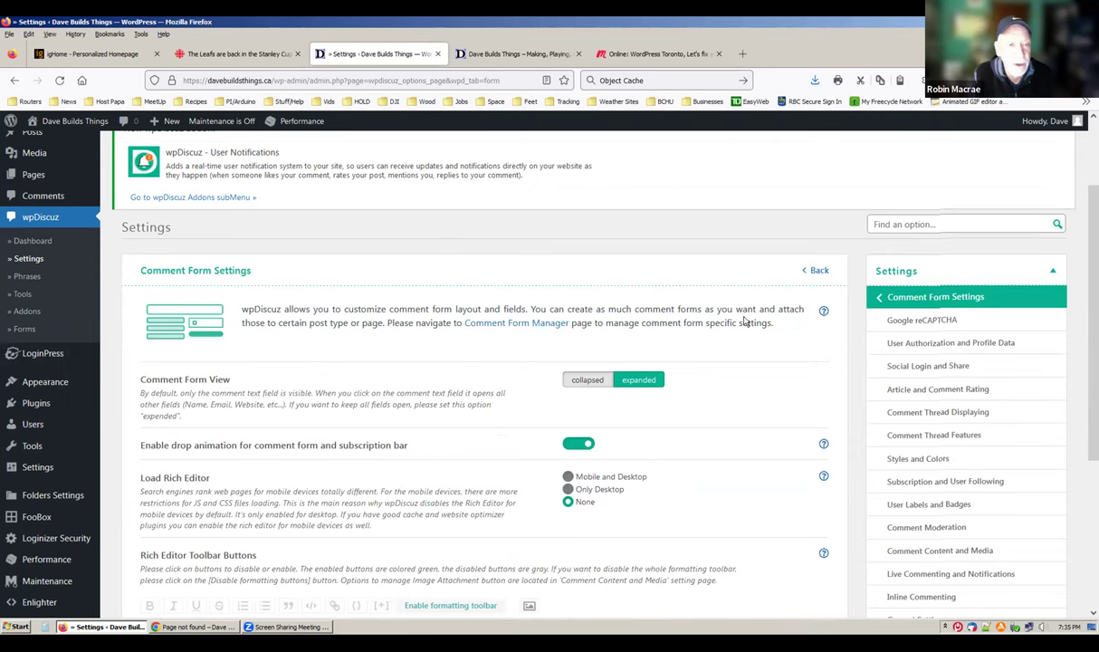
scroll(744, 317, down, 2)
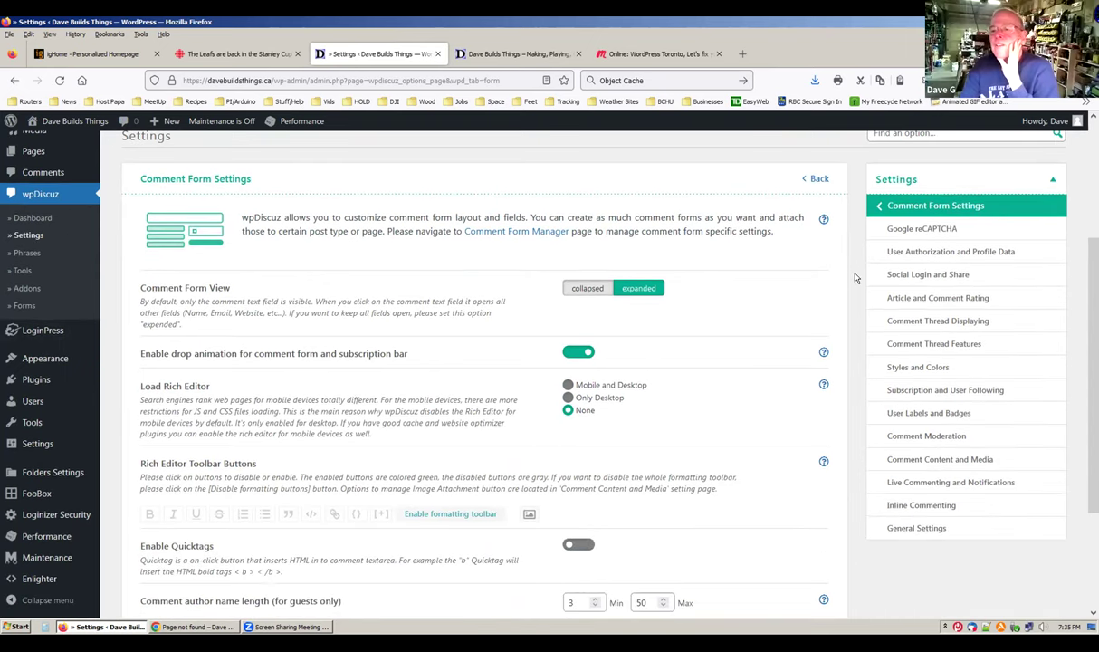
scroll(853, 282, down, 1)
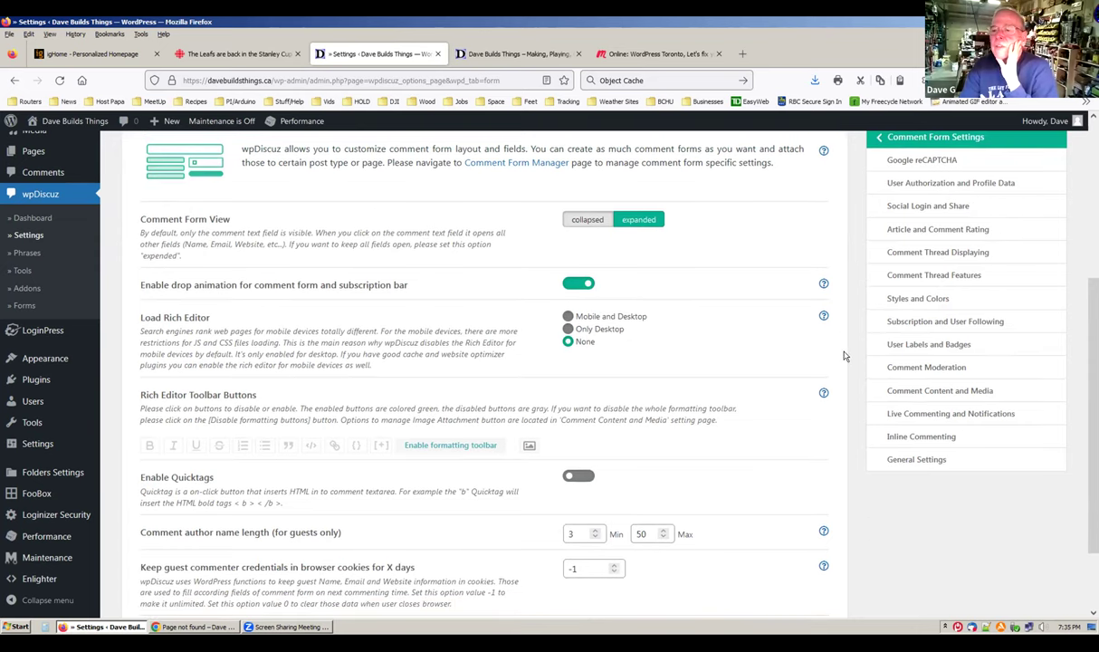
scroll(859, 348, up, 1)
scroll(857, 348, up, 1)
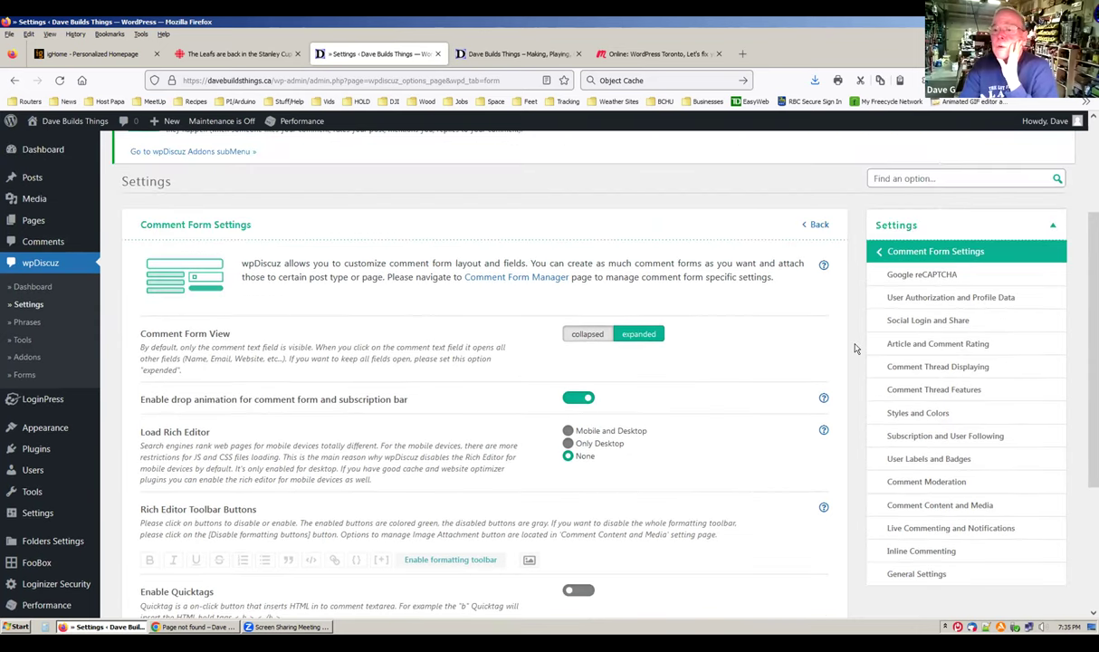
scroll(855, 349, down, 1)
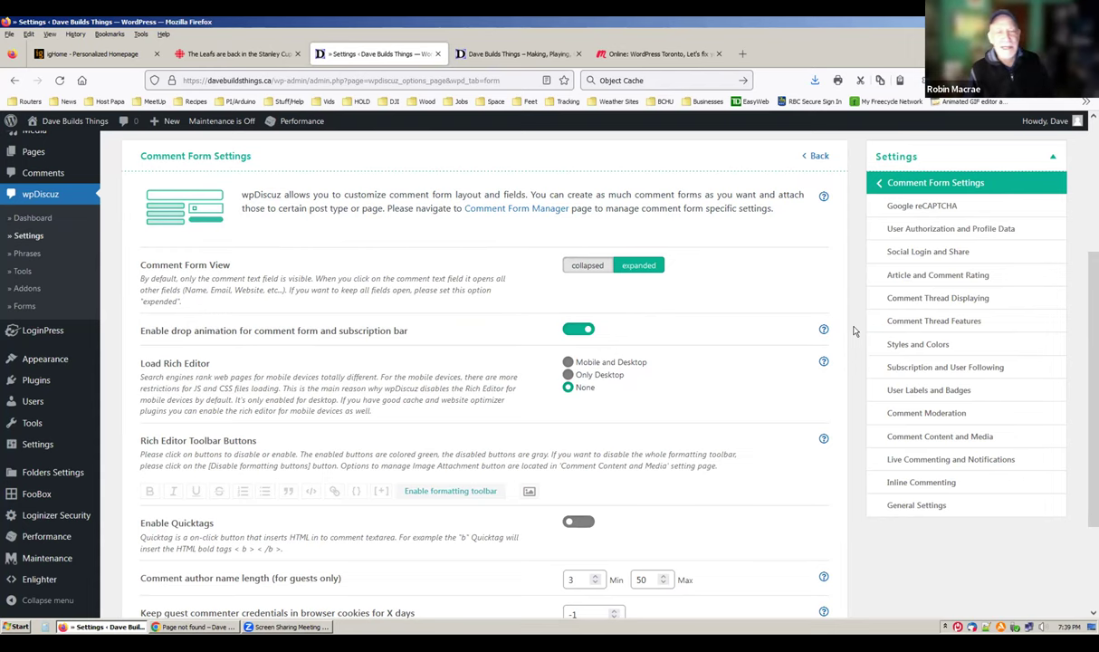
scroll(856, 329, up, 3)
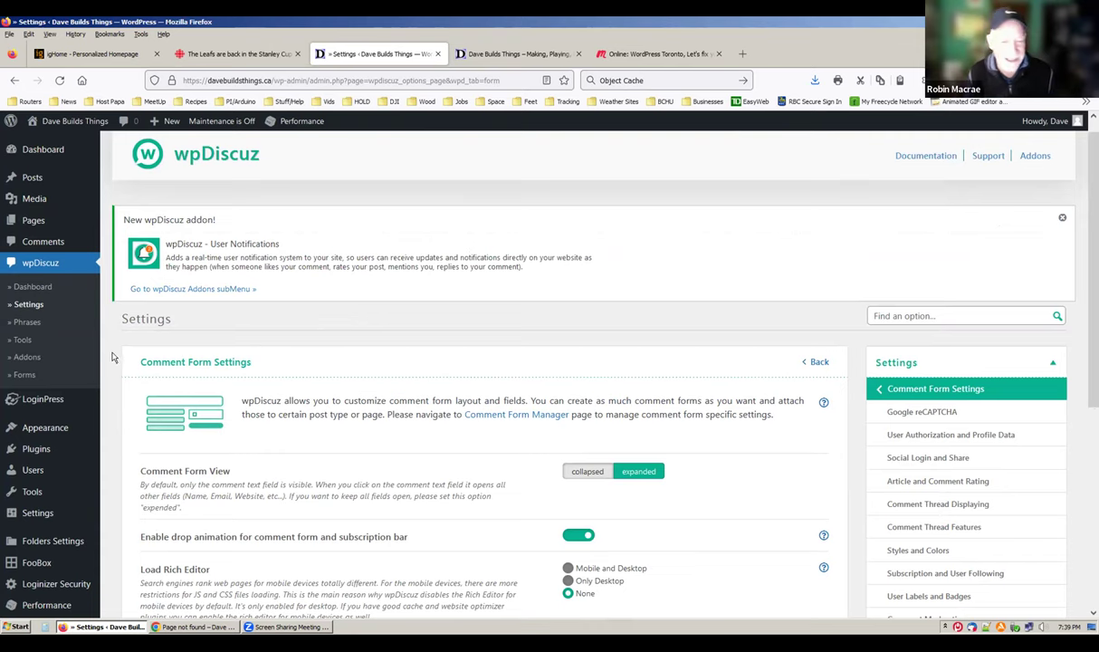
scroll(110, 358, down, 3)
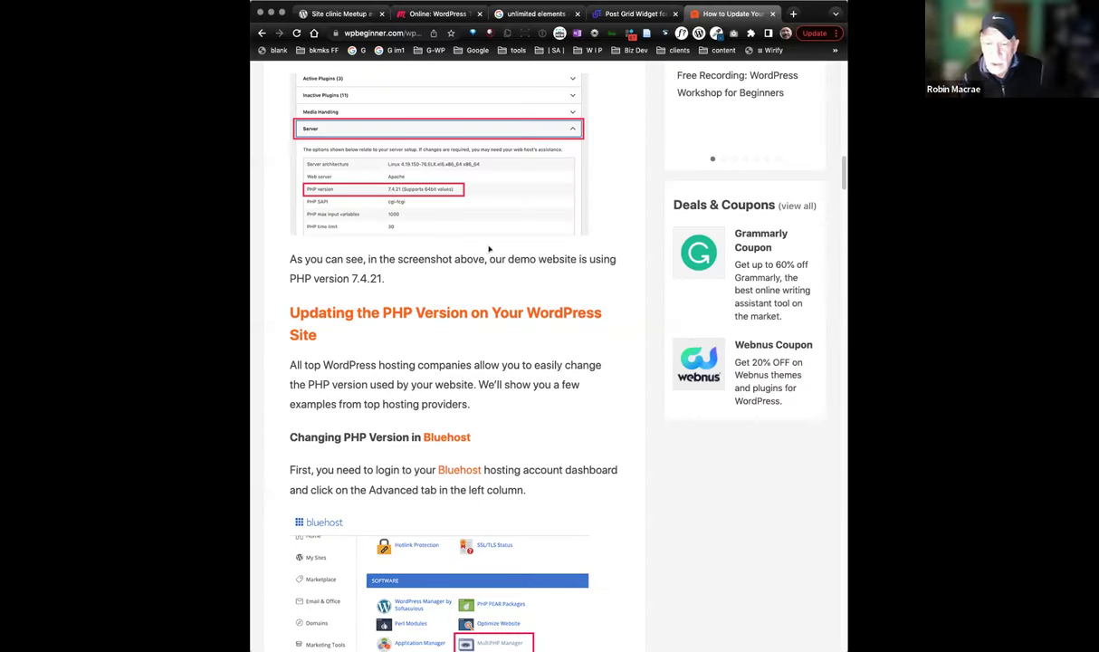
- Switch to the WPBeginner article on updating PHP in Chrome and read how to check the PHP version through Site Health
scroll(472, 296, down, 1)
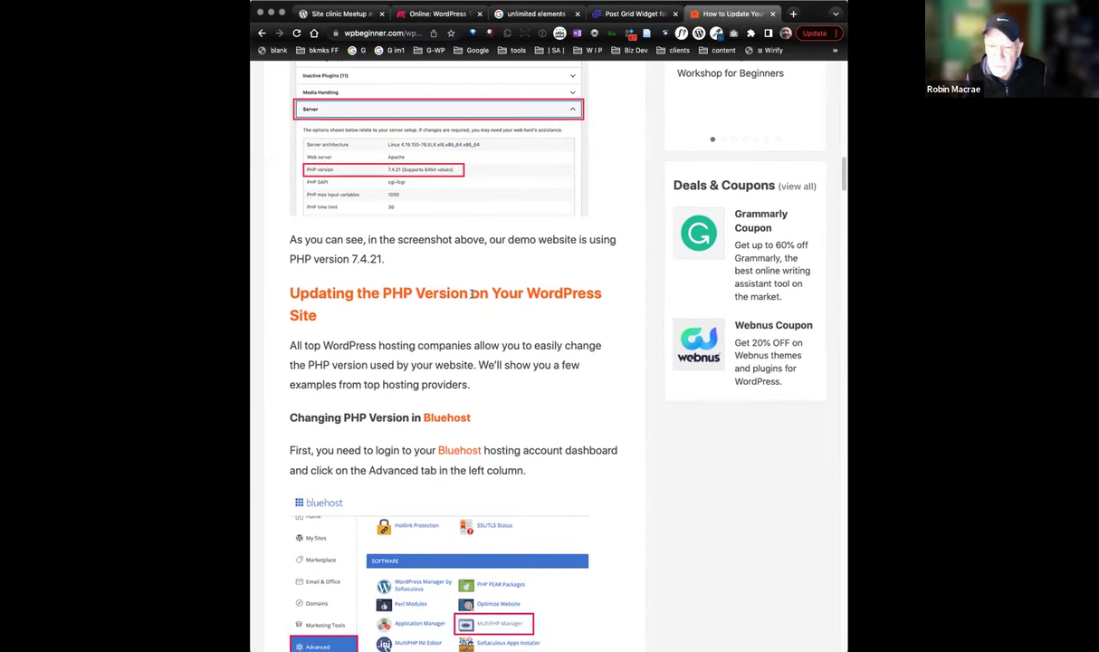
scroll(472, 294, down, 1)
scroll(472, 294, up, 5)
scroll(380, 271, up, 1)
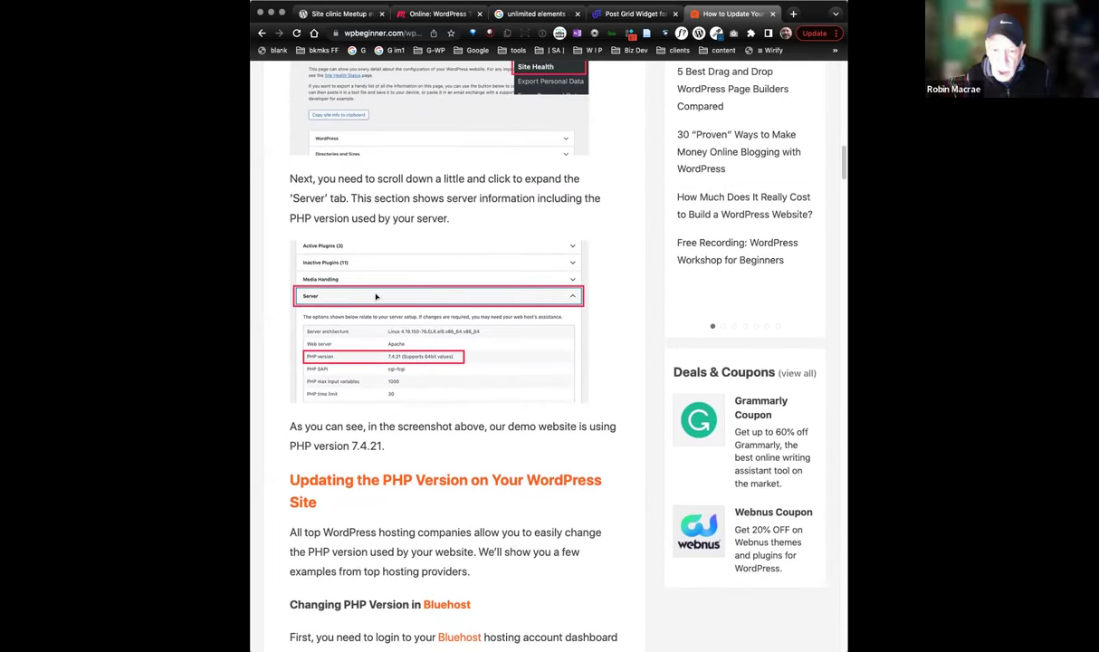
scroll(415, 303, up, 4)
scroll(416, 303, up, 5)
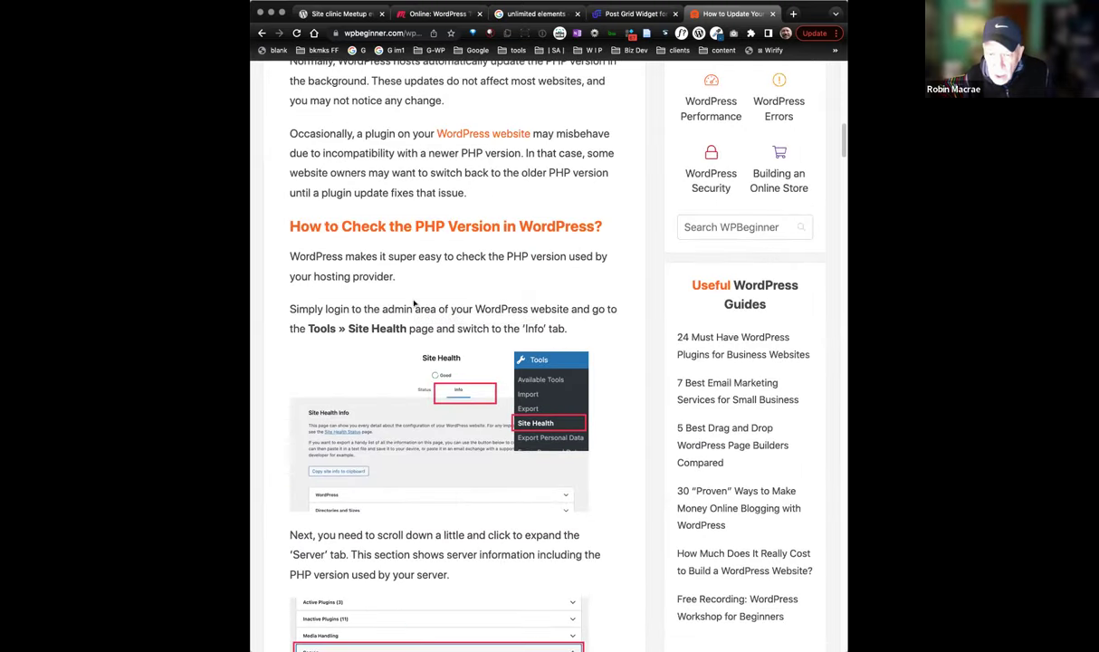
scroll(416, 305, up, 3)
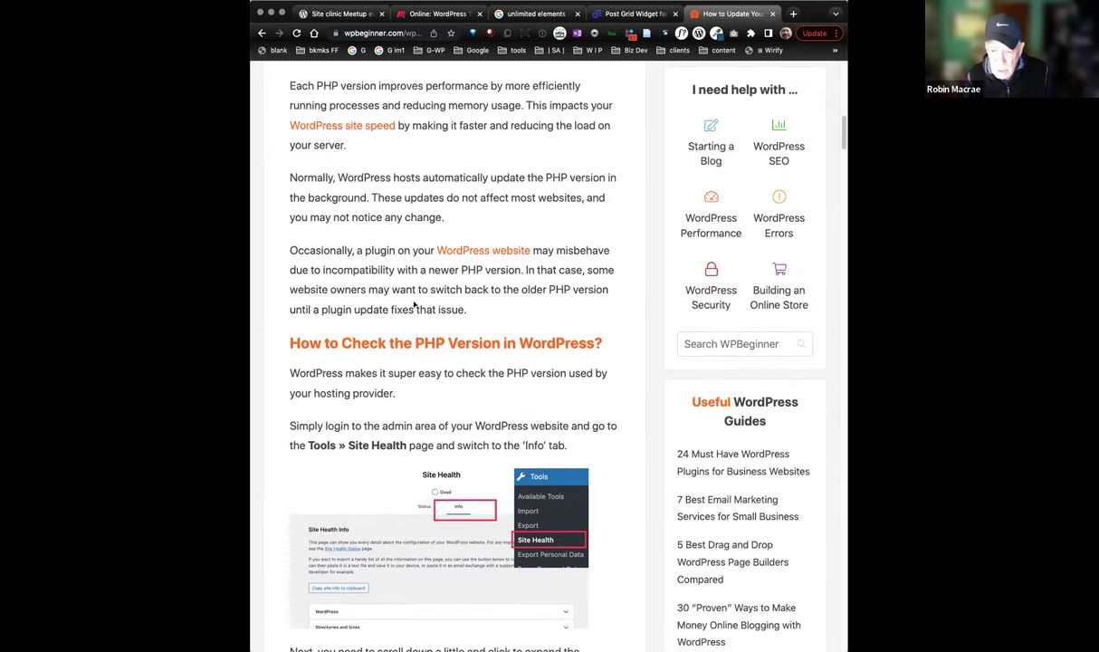
- Read the article's instructions for changing the PHP version at Bluehost, SiteGround, HostGator, WP Engine and other hosts, plus the advice for after updating
scroll(415, 306, down, 4)
scroll(399, 310, down, 7)
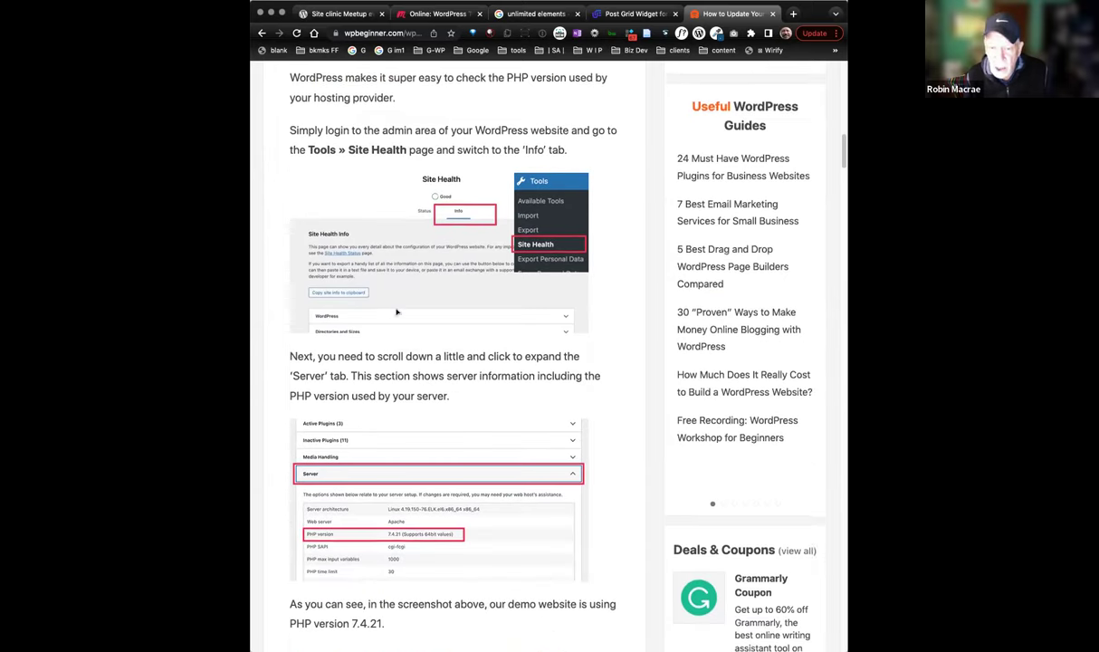
scroll(397, 311, down, 6)
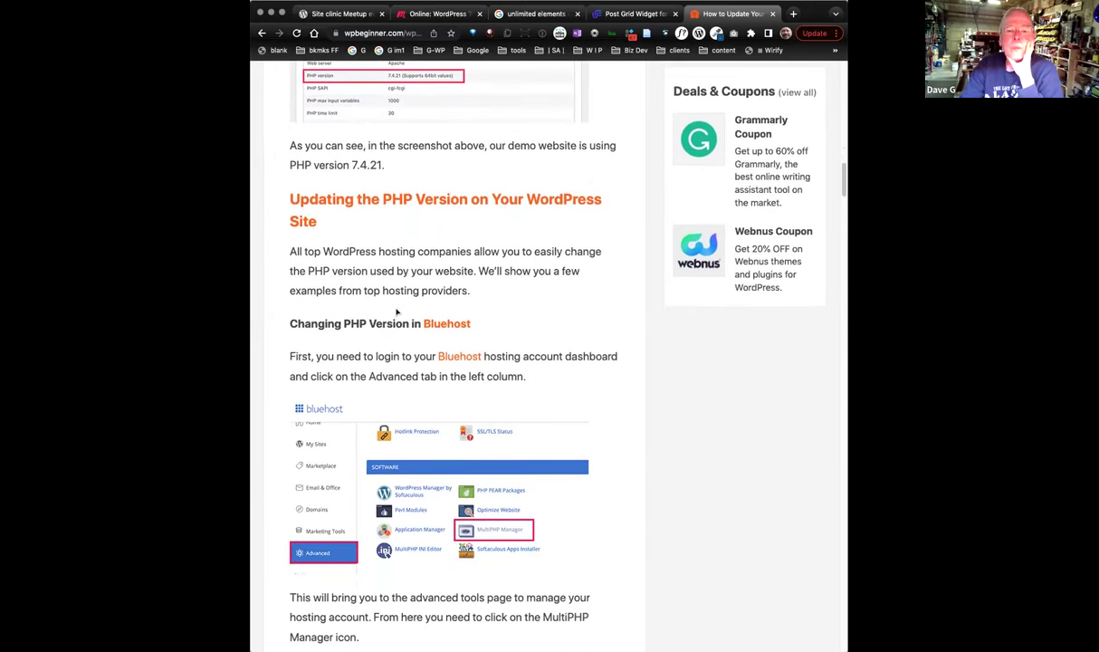
scroll(397, 311, down, 10)
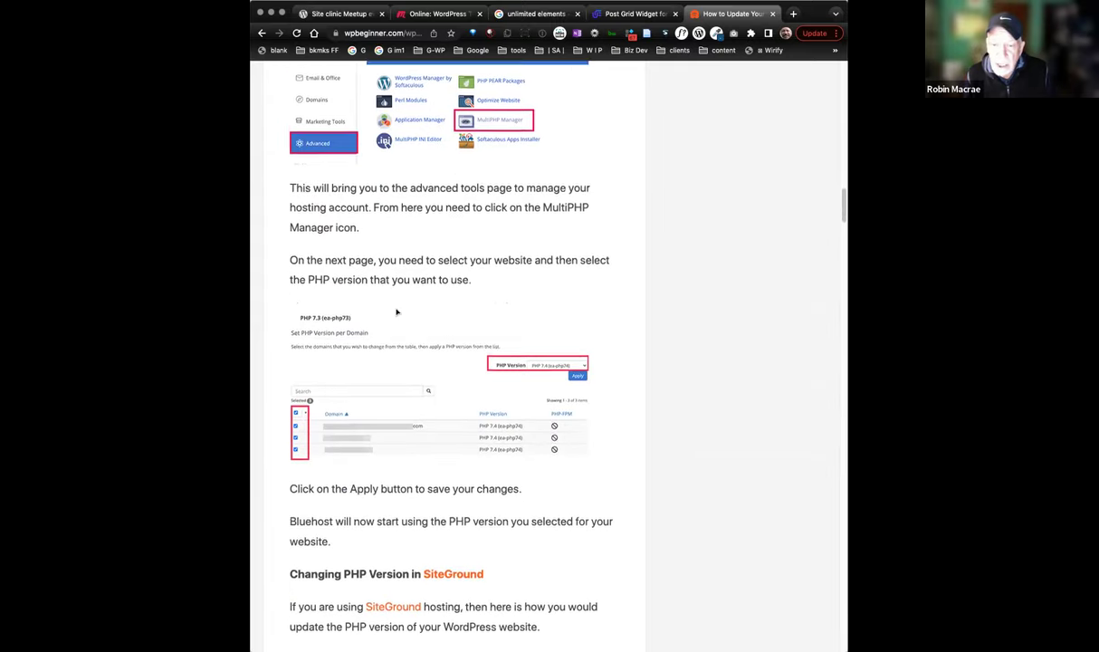
scroll(396, 311, down, 1)
scroll(397, 311, down, 4)
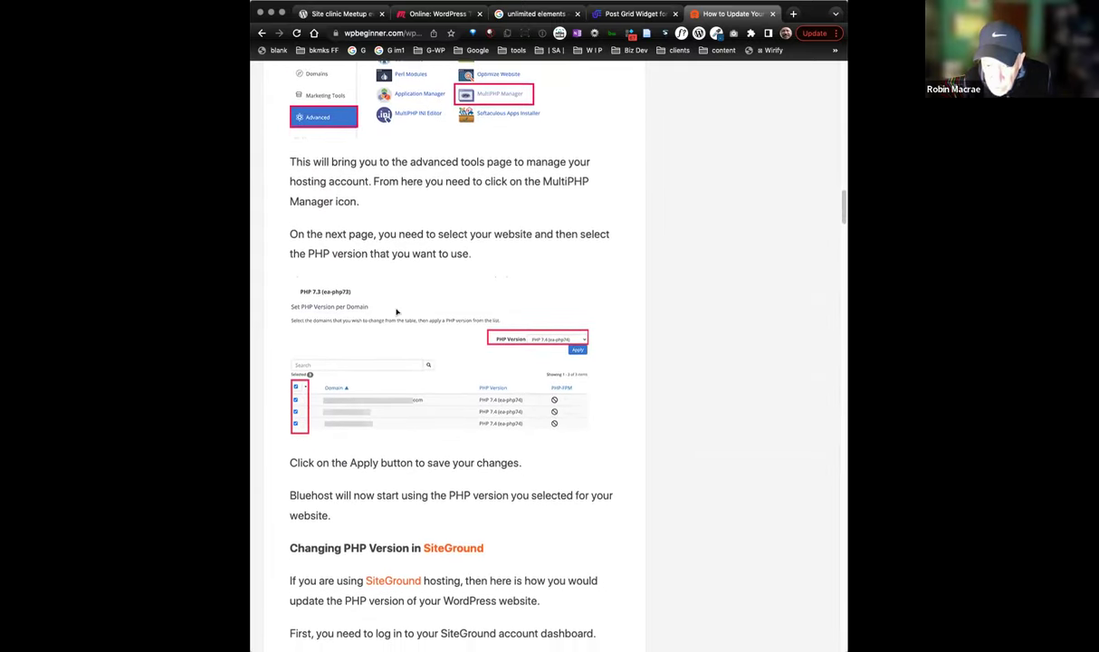
scroll(397, 311, down, 20)
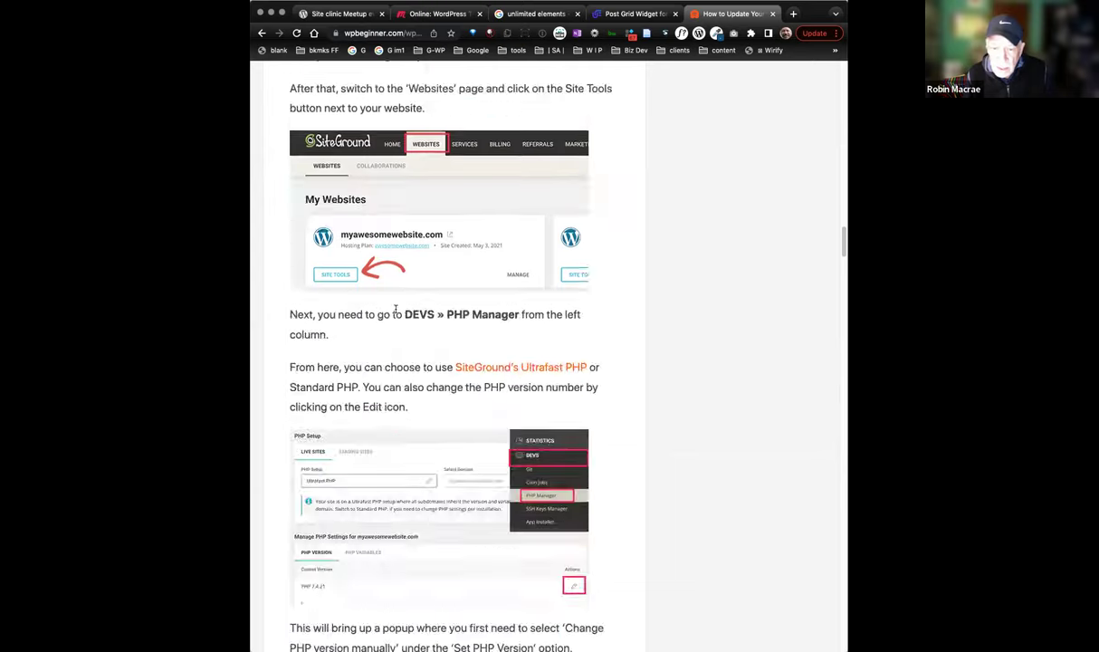
scroll(396, 311, down, 13)
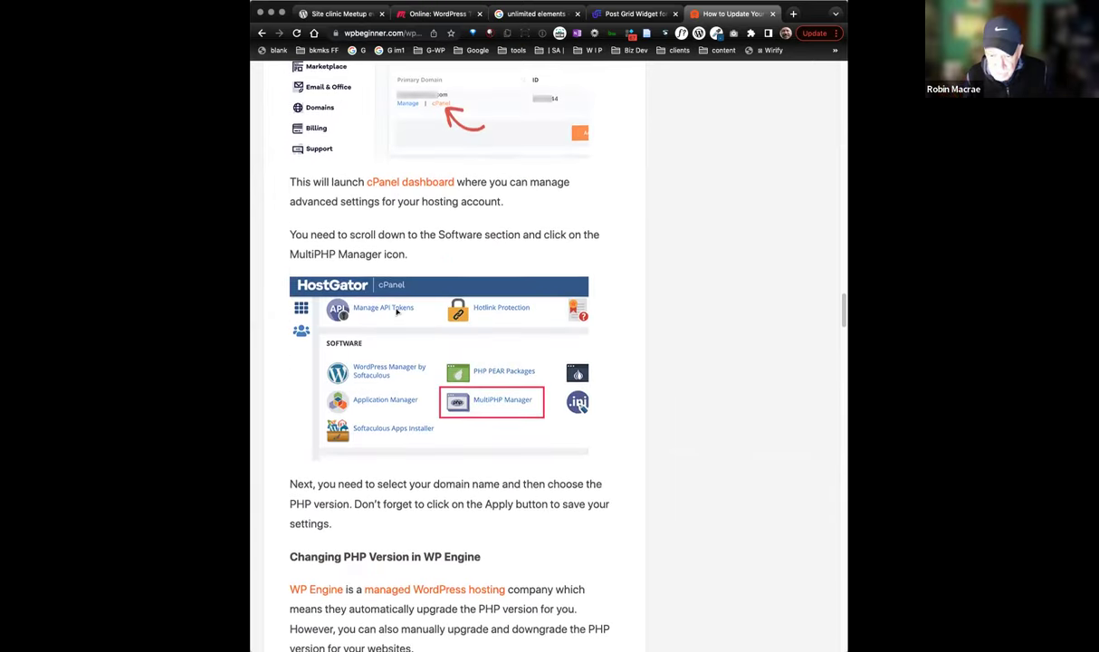
scroll(396, 310, down, 13)
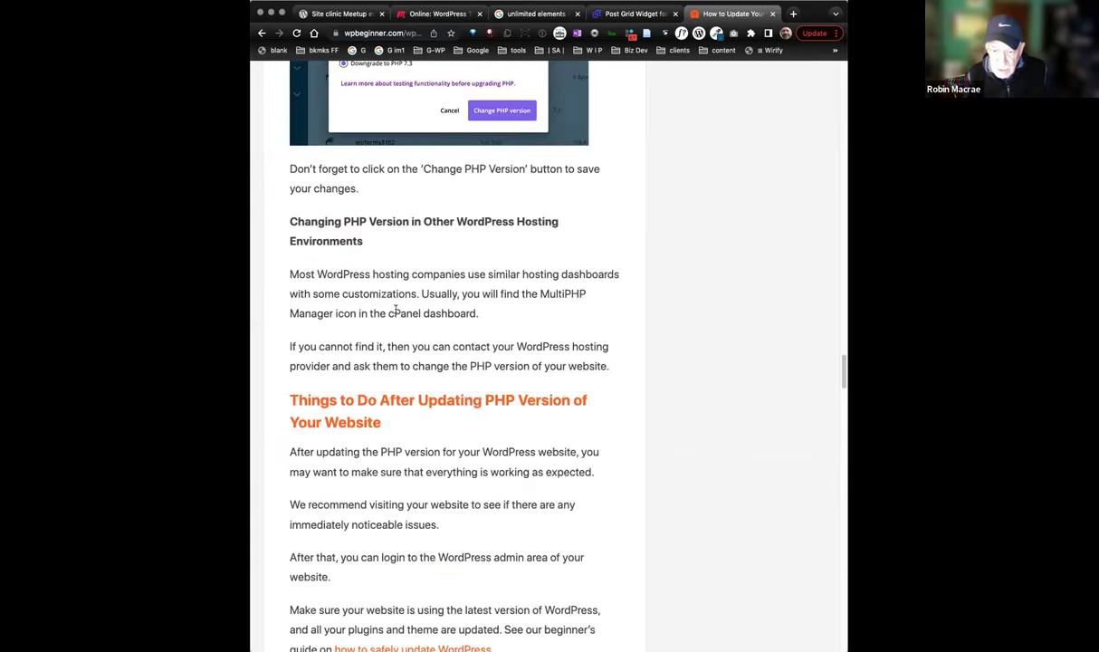
scroll(396, 309, down, 3)
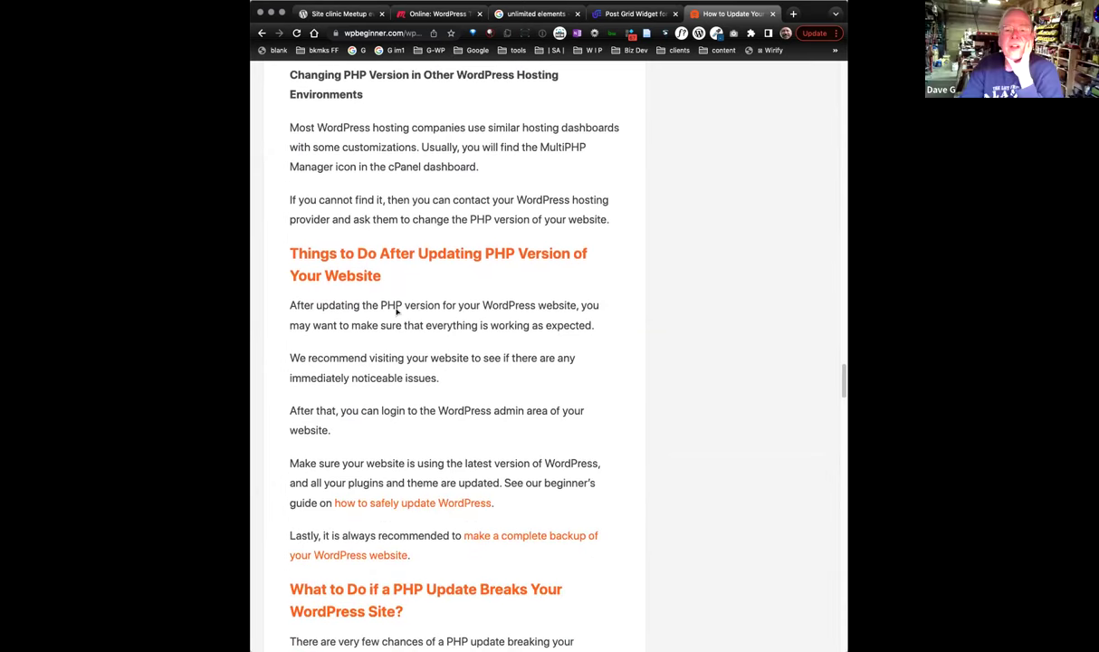
scroll(396, 309, down, 3)
scroll(396, 310, down, 1)
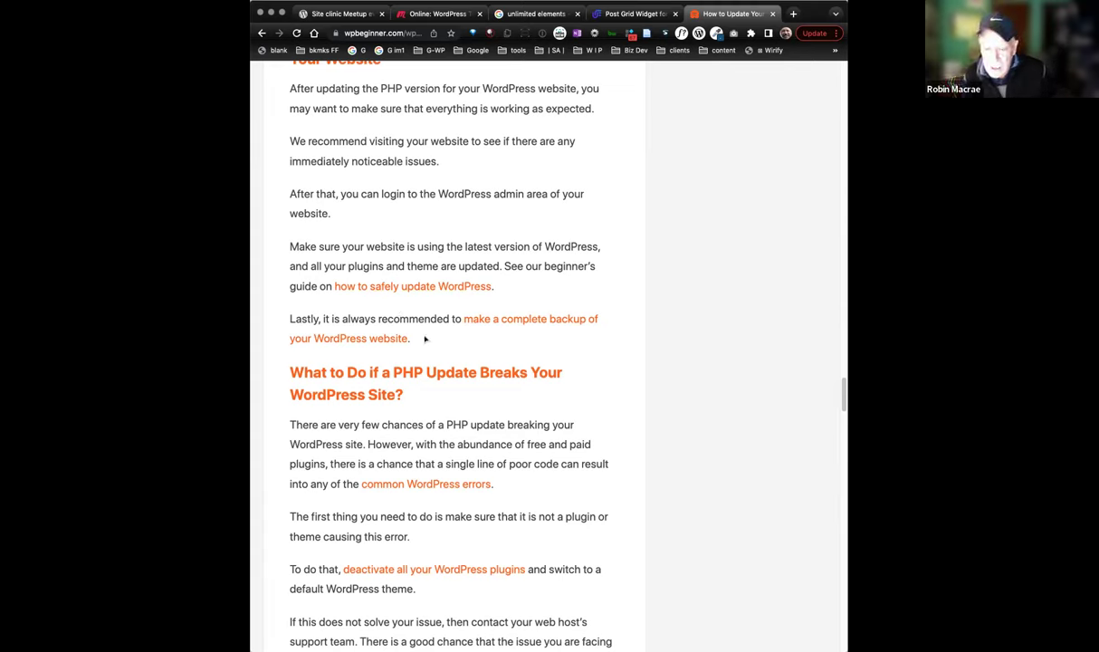
- Return to the start of the article and review the reasons for updating PHP, plugin incompatibility and the section on checking the version
scroll(436, 340, up, 2)
scroll(437, 340, up, 20)
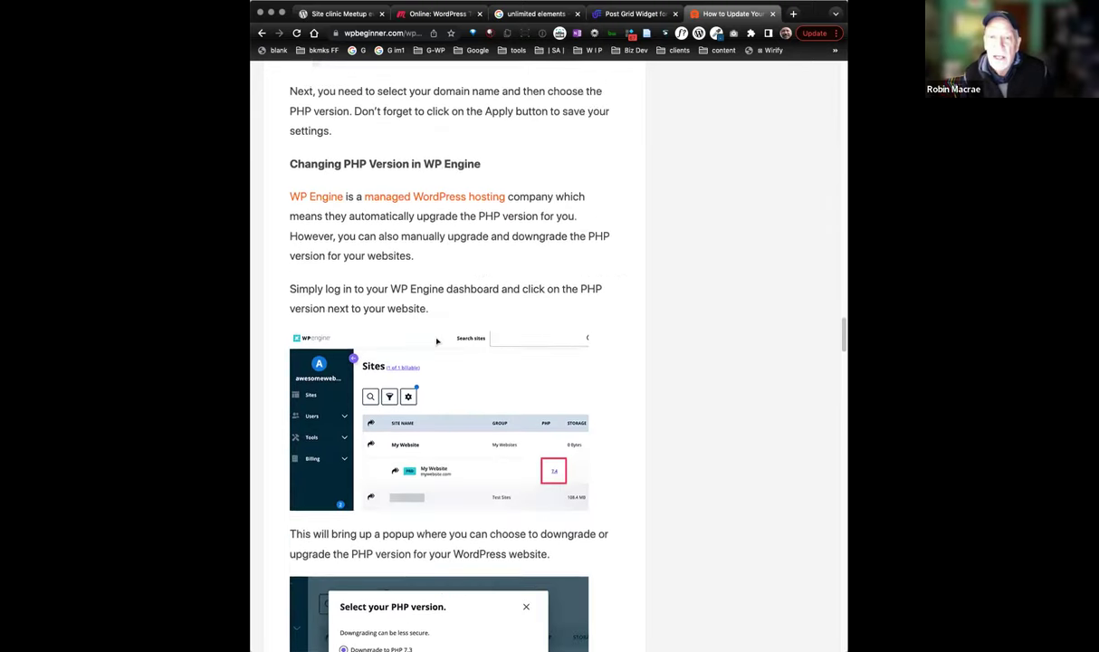
scroll(436, 340, up, 20)
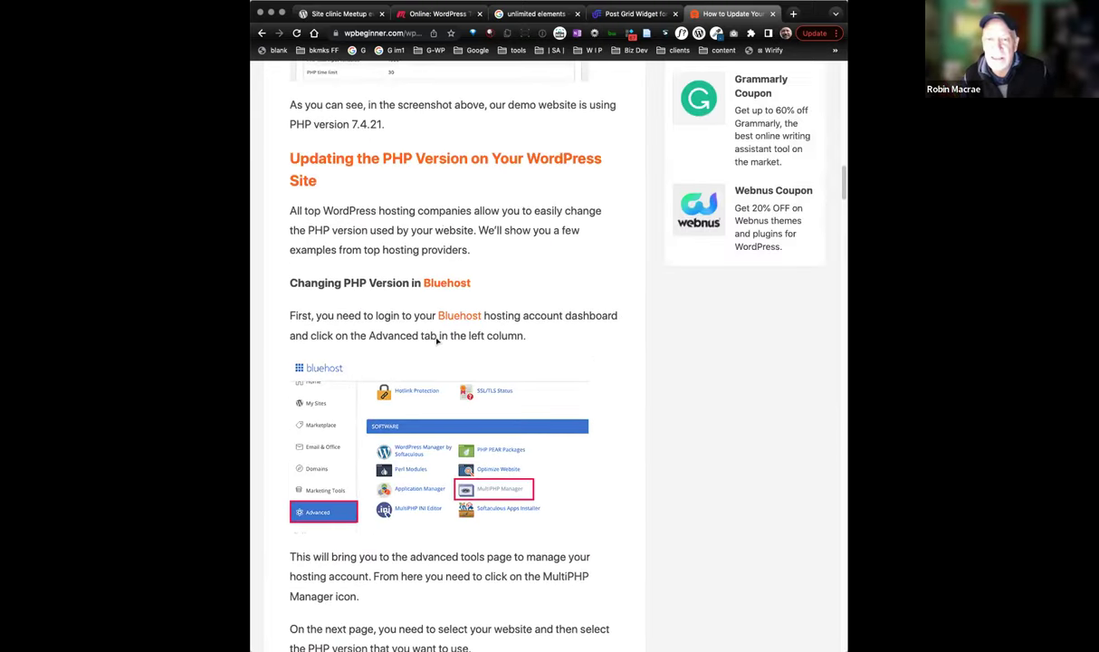
scroll(437, 341, up, 10)
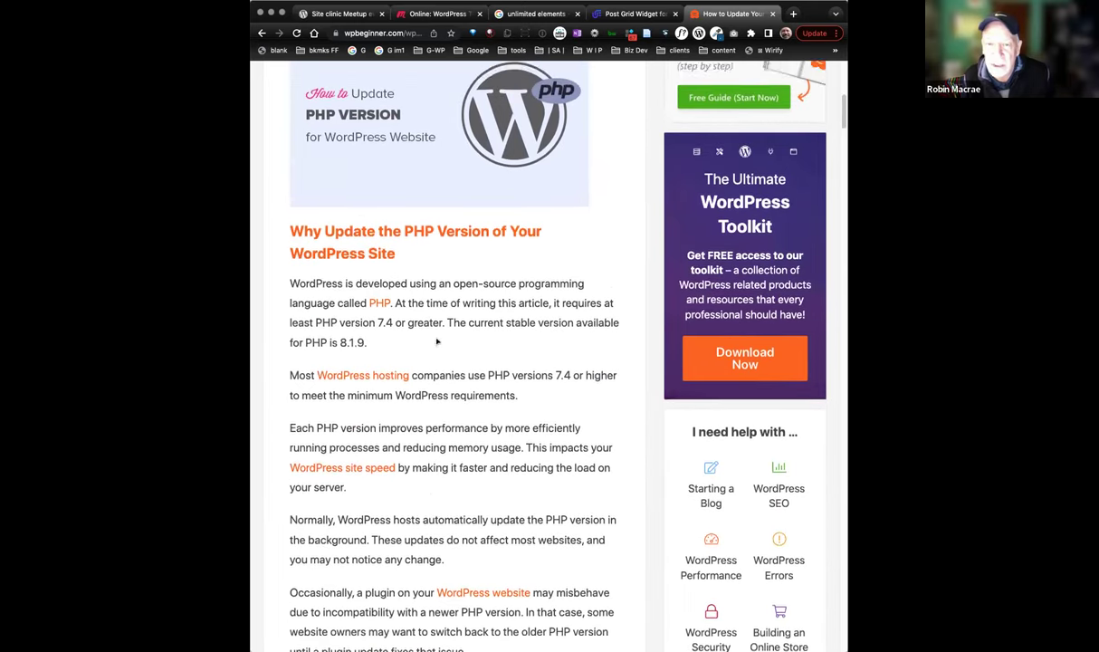
scroll(436, 340, down, 1)
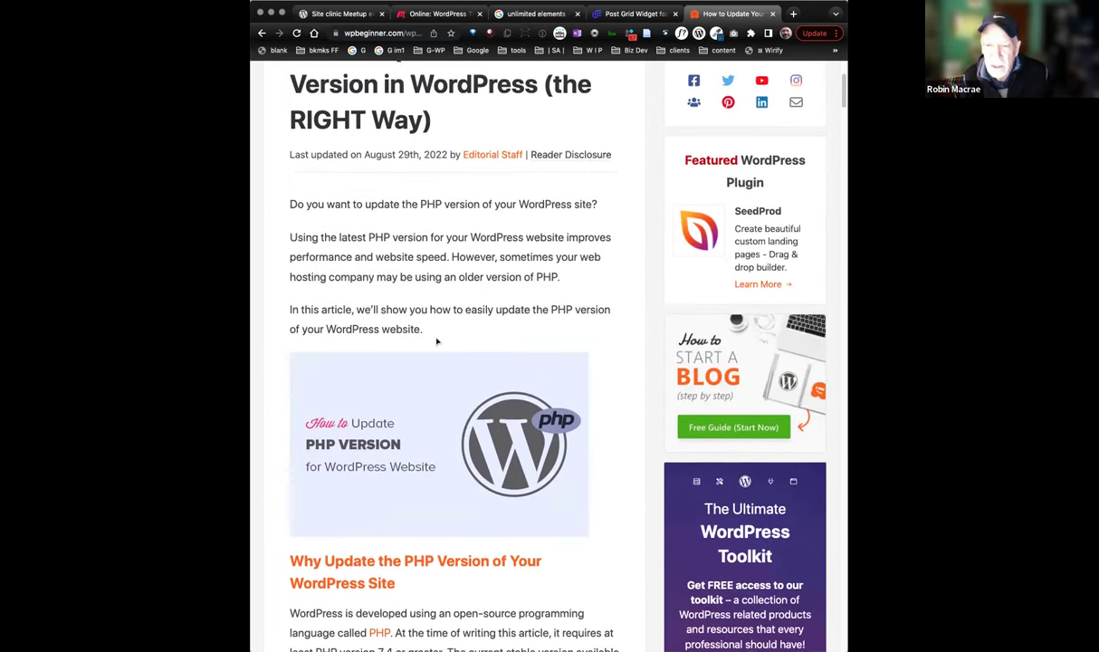
scroll(437, 340, down, 6)
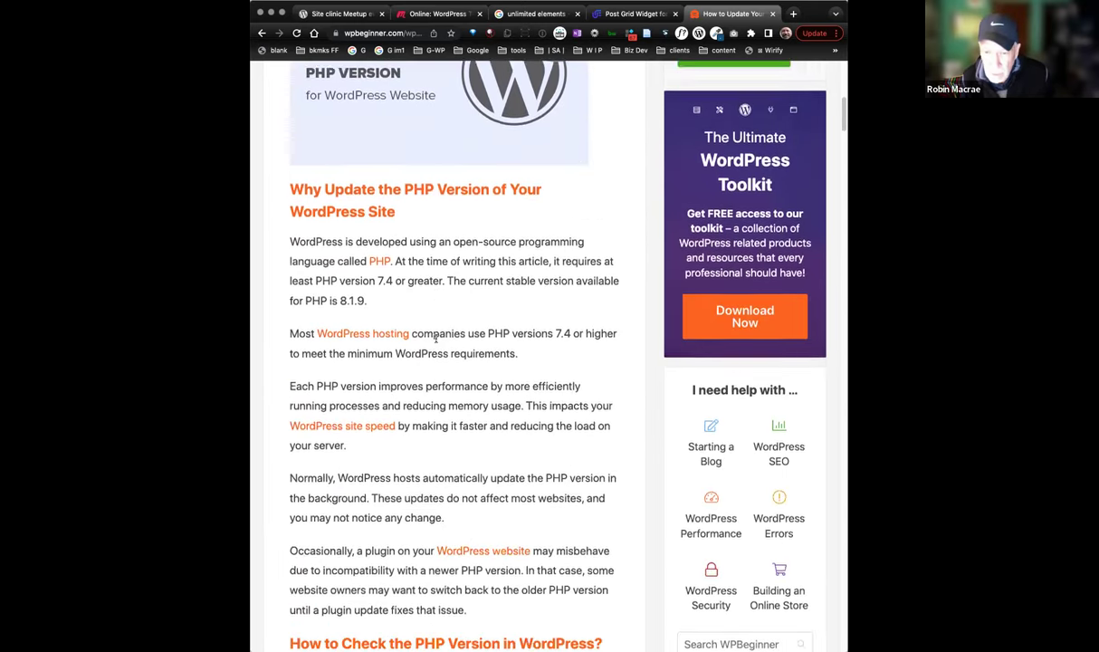
scroll(436, 338, down, 5)
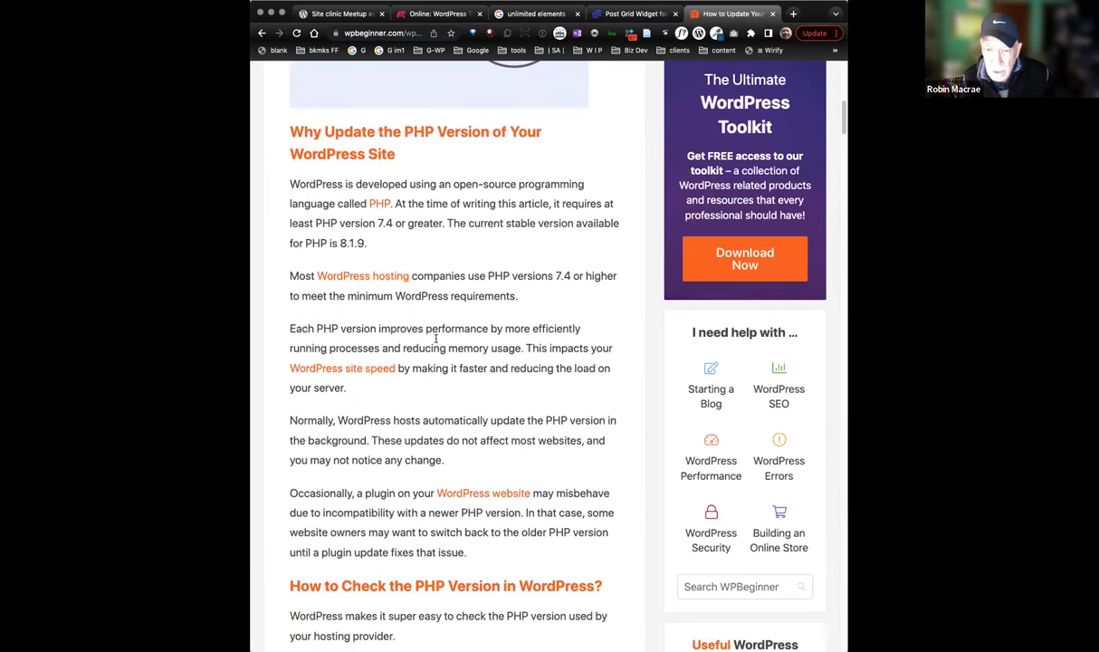
scroll(435, 339, down, 1)
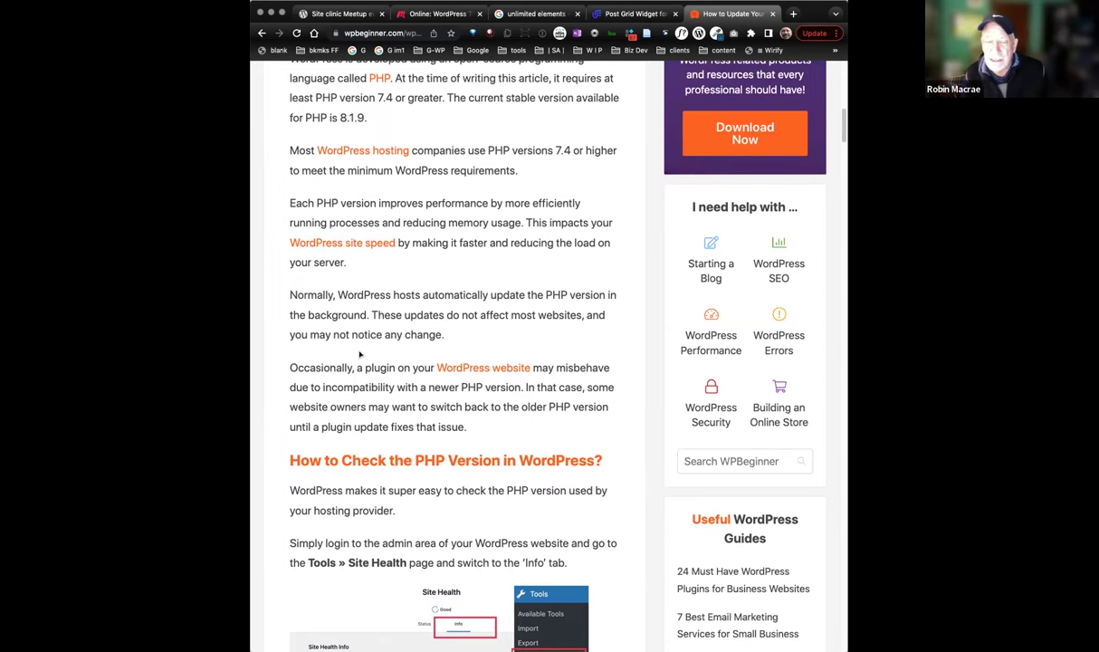
scroll(360, 355, down, 3)
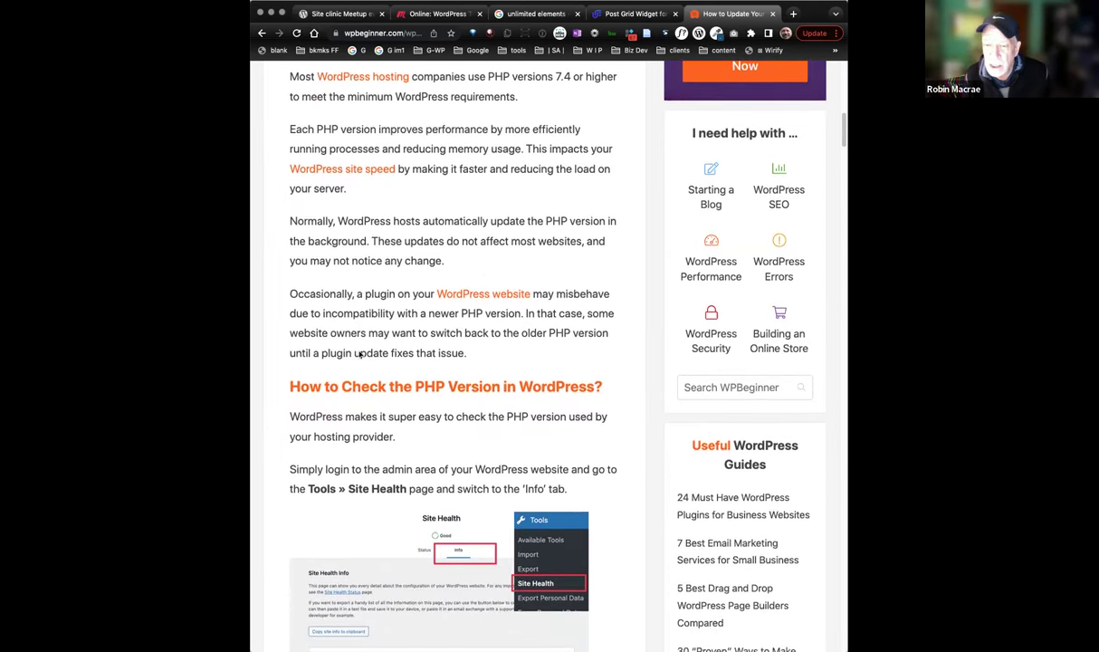
scroll(359, 355, down, 1)
scroll(359, 354, down, 4)
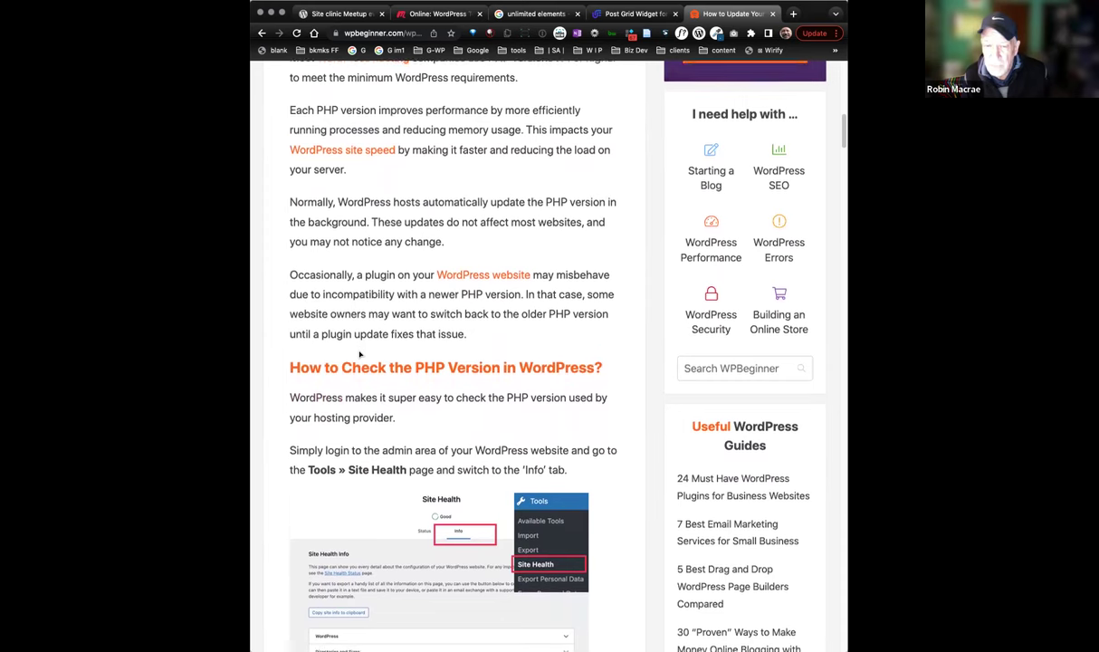
- Reread the article's instructions for checking the PHP version in Site Health and changing it in Bluehost, then return to the article's start
scroll(359, 352, down, 1)
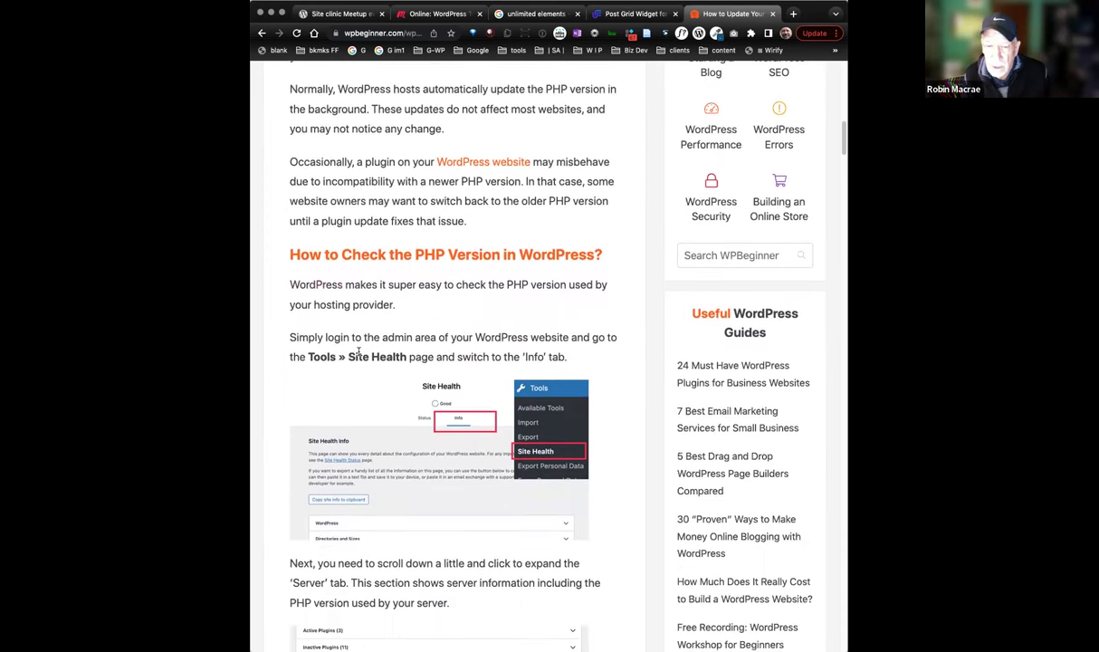
scroll(360, 352, down, 12)
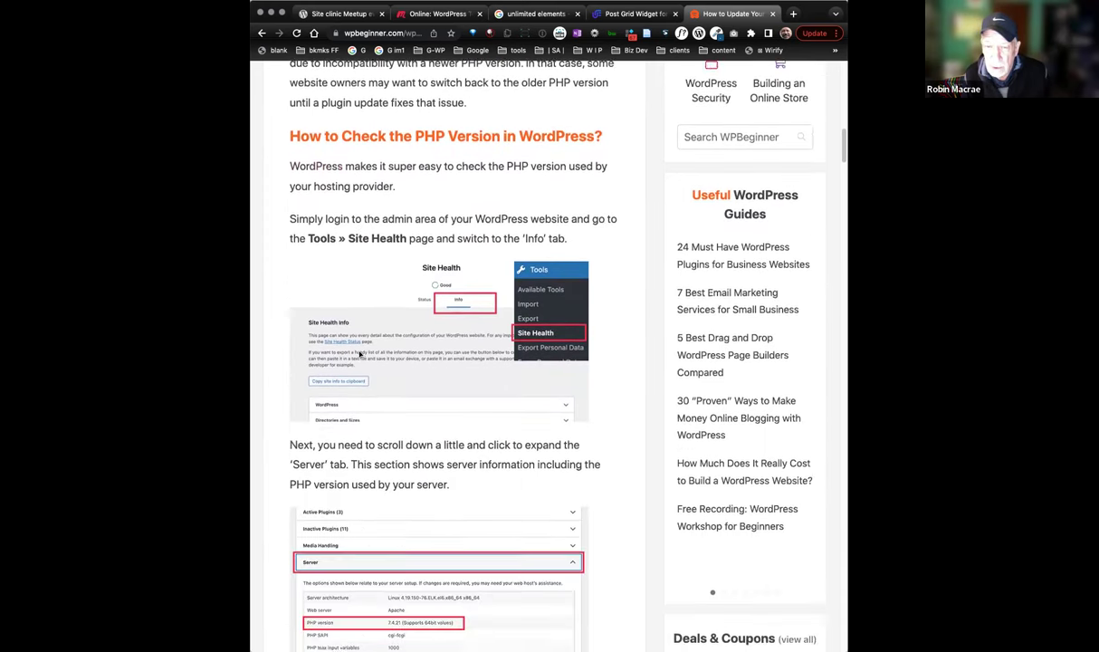
scroll(359, 355, down, 7)
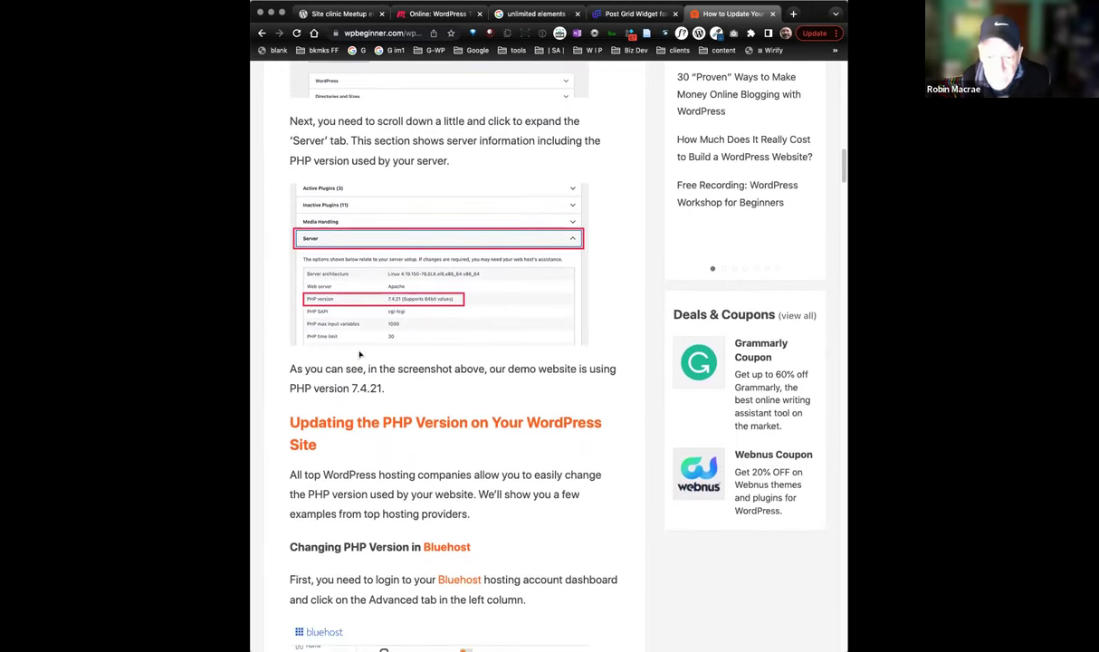
scroll(360, 354, down, 2)
scroll(360, 354, down, 4)
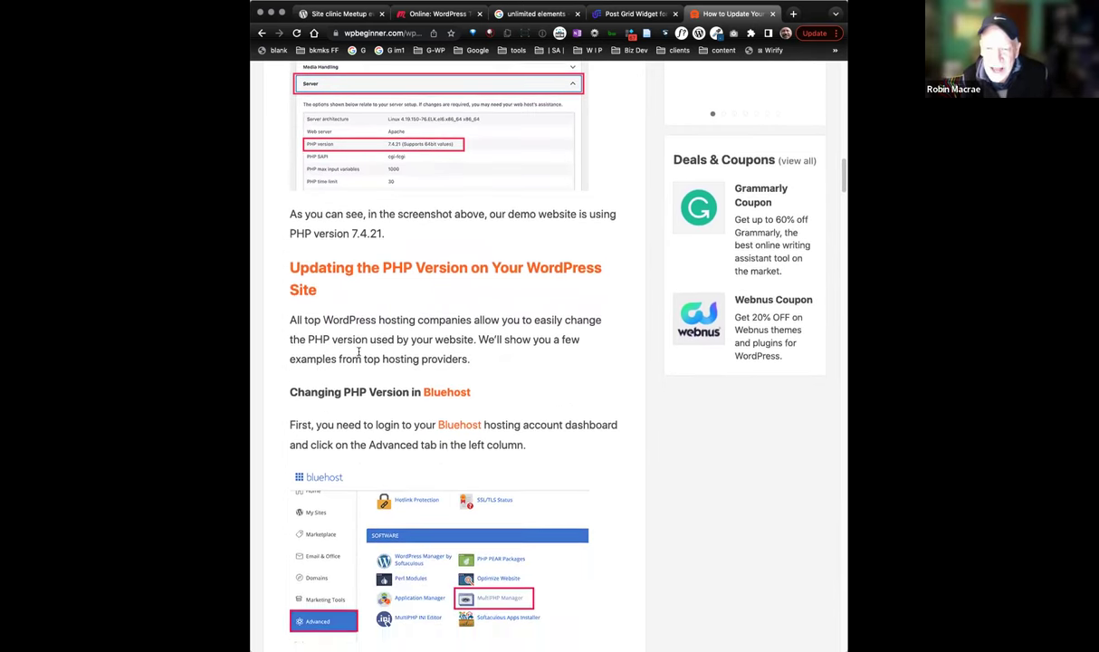
scroll(360, 354, down, 20)
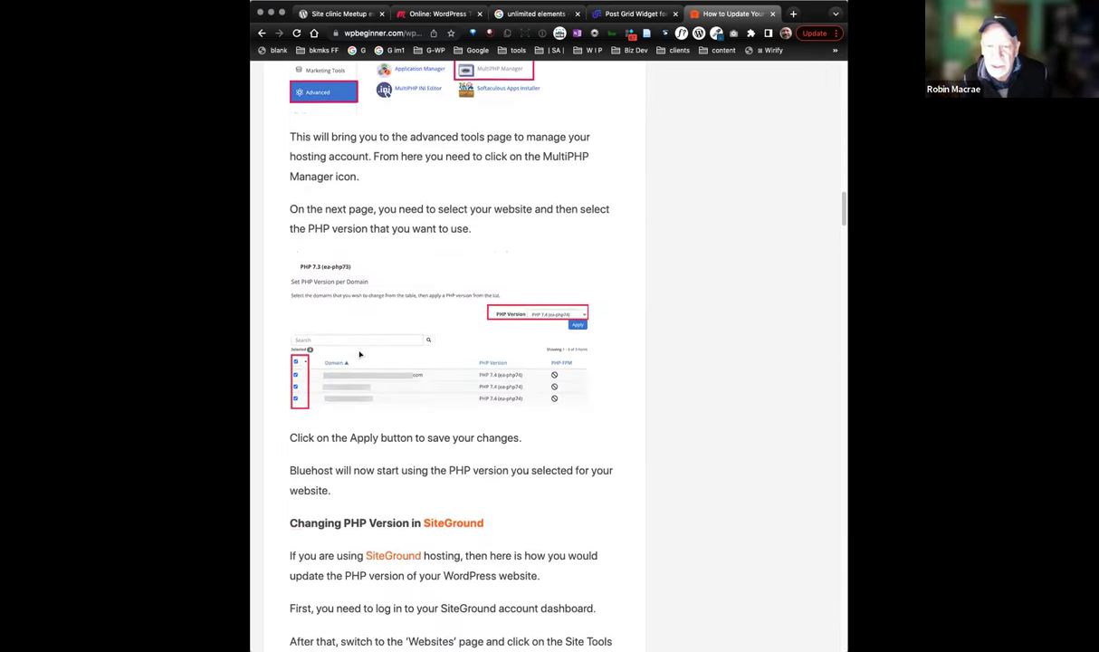
scroll(359, 354, up, 20)
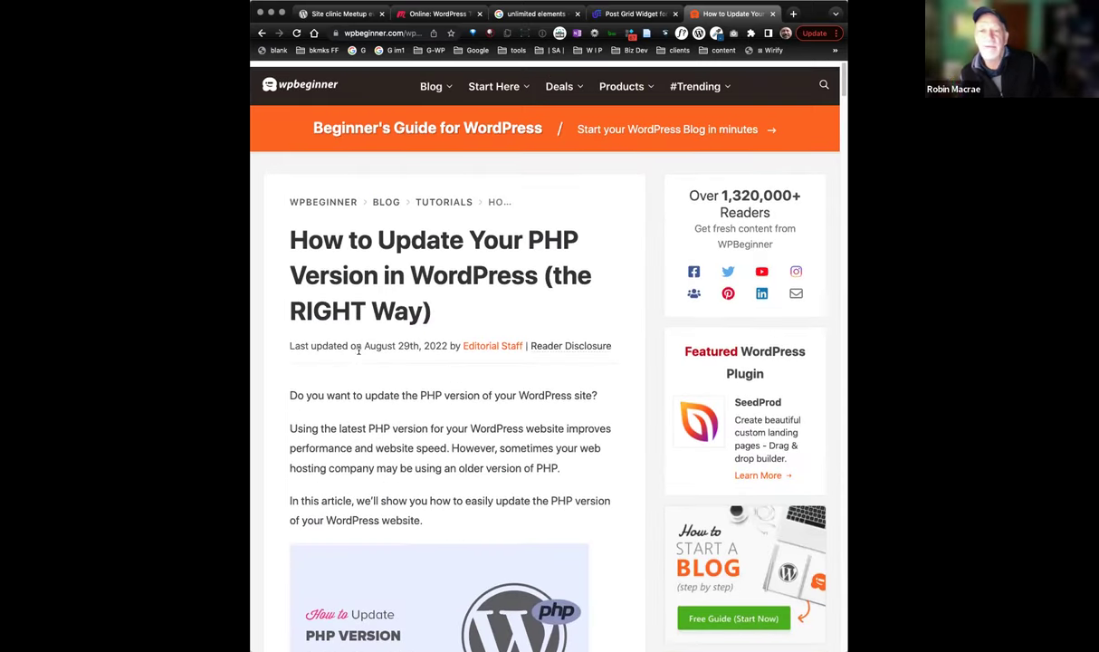
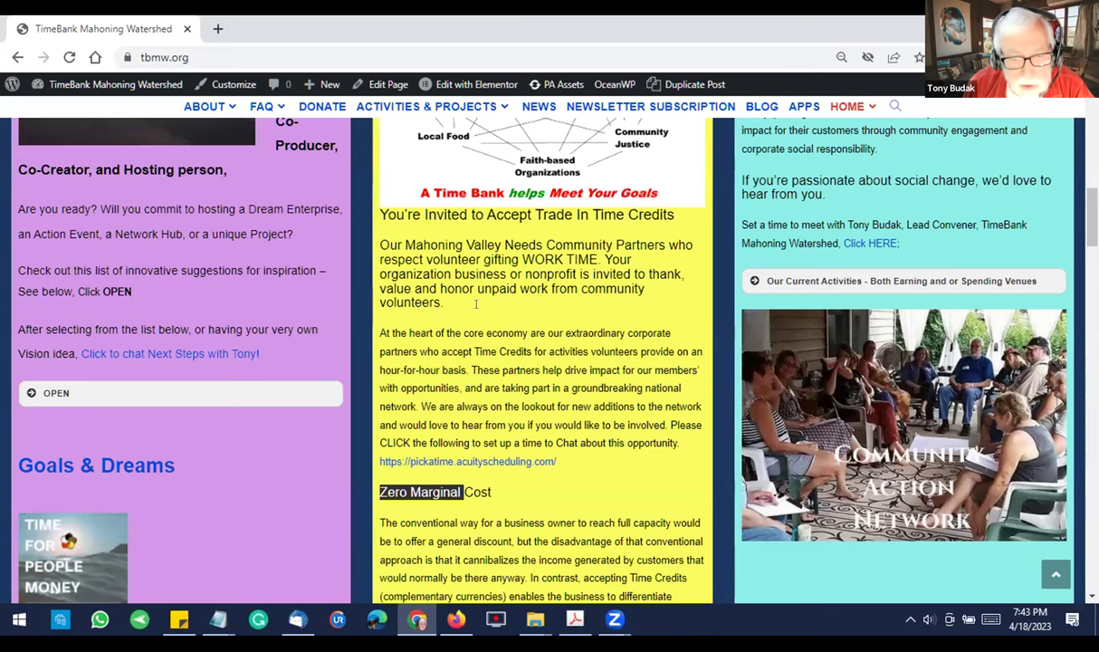
- Review the three content columns on the TimeBank Mahoning Watershed home page and open the page for editing with Elementor
scroll(476, 305, up, 3)
scroll(501, 450, down, 1)
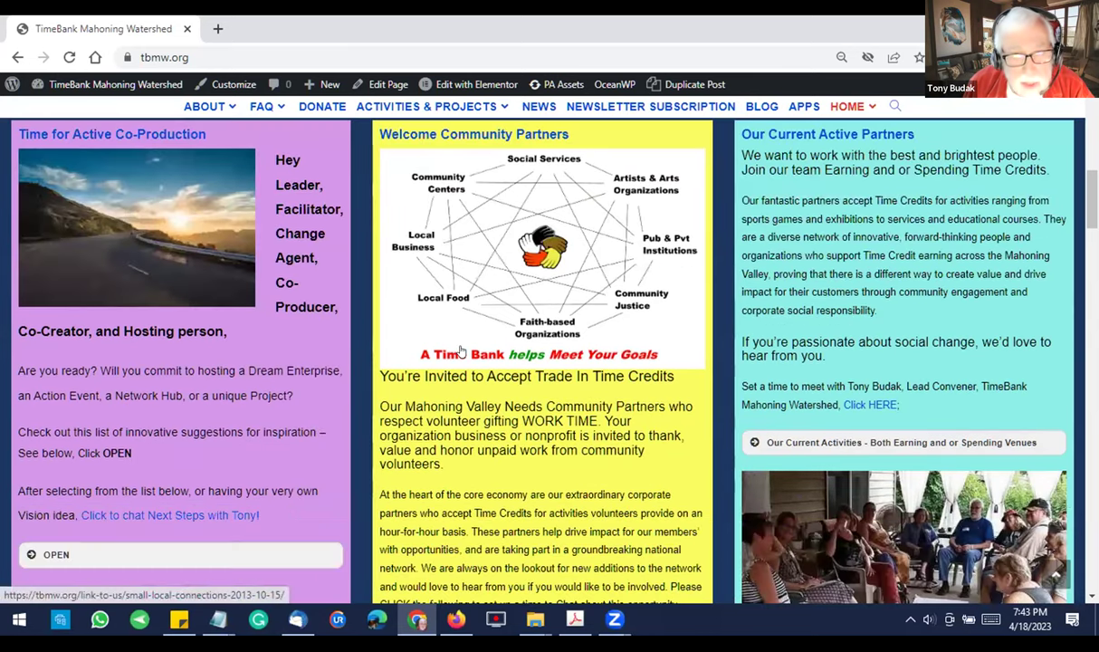
scroll(501, 450, down, 3)
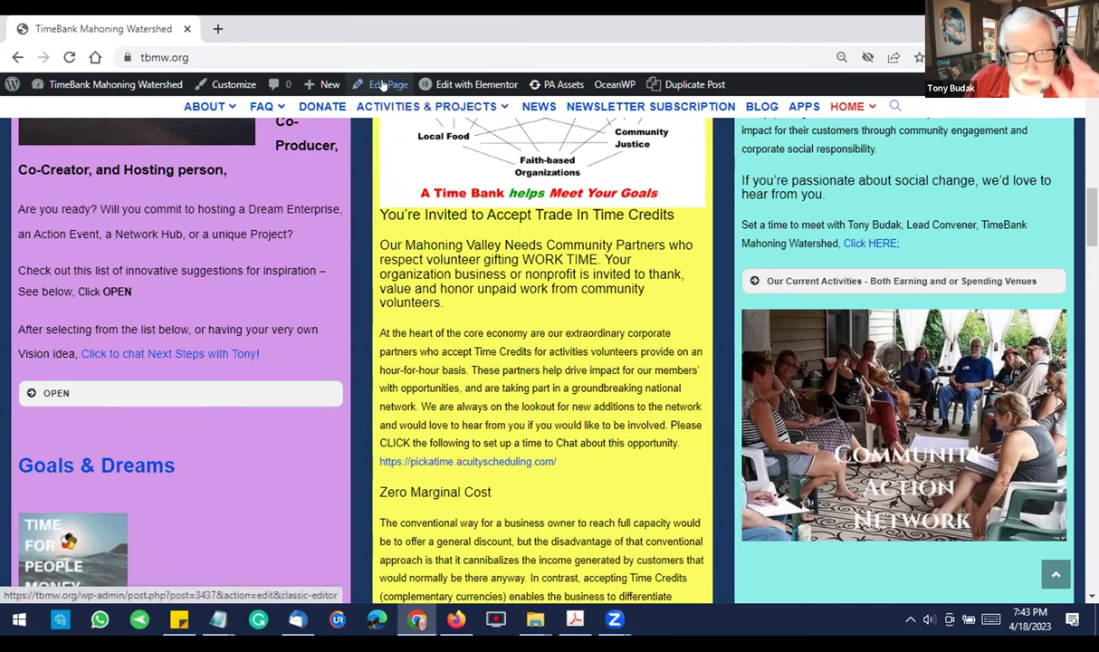
mouse_move(437, 82)
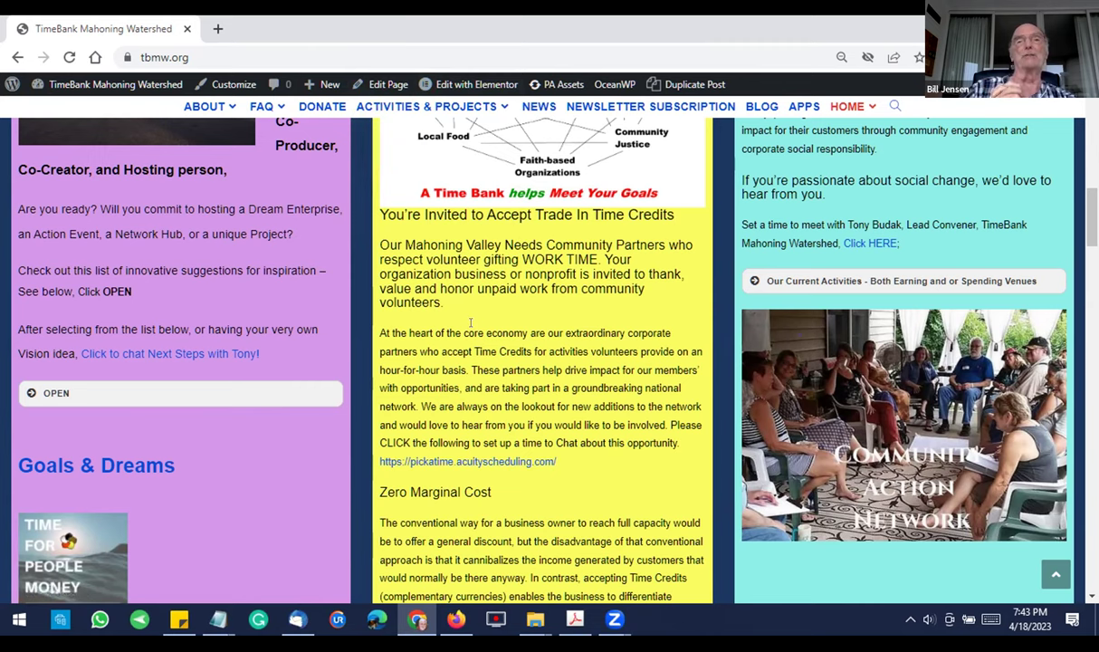
mouse_move(477, 85)
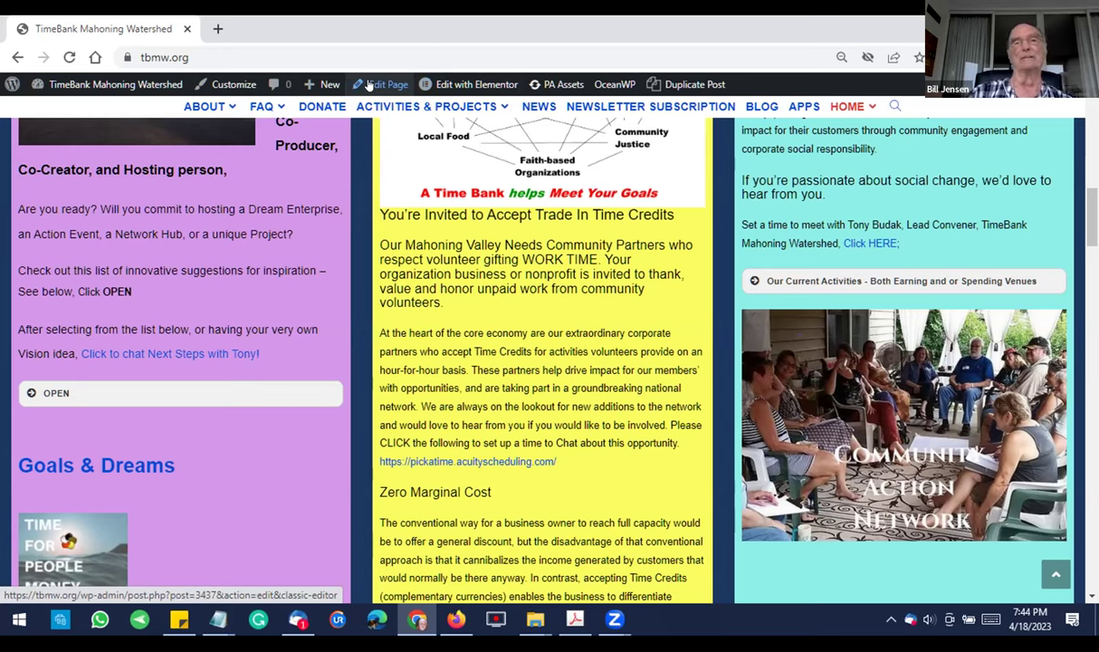
mouse_move(384, 111)
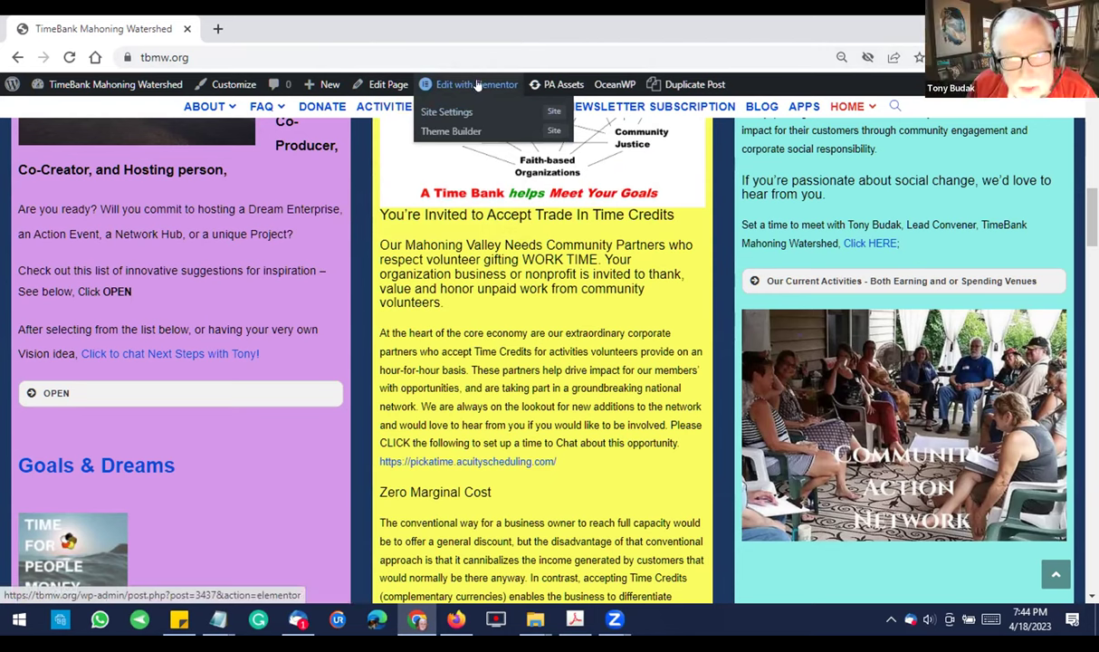
click(479, 84)
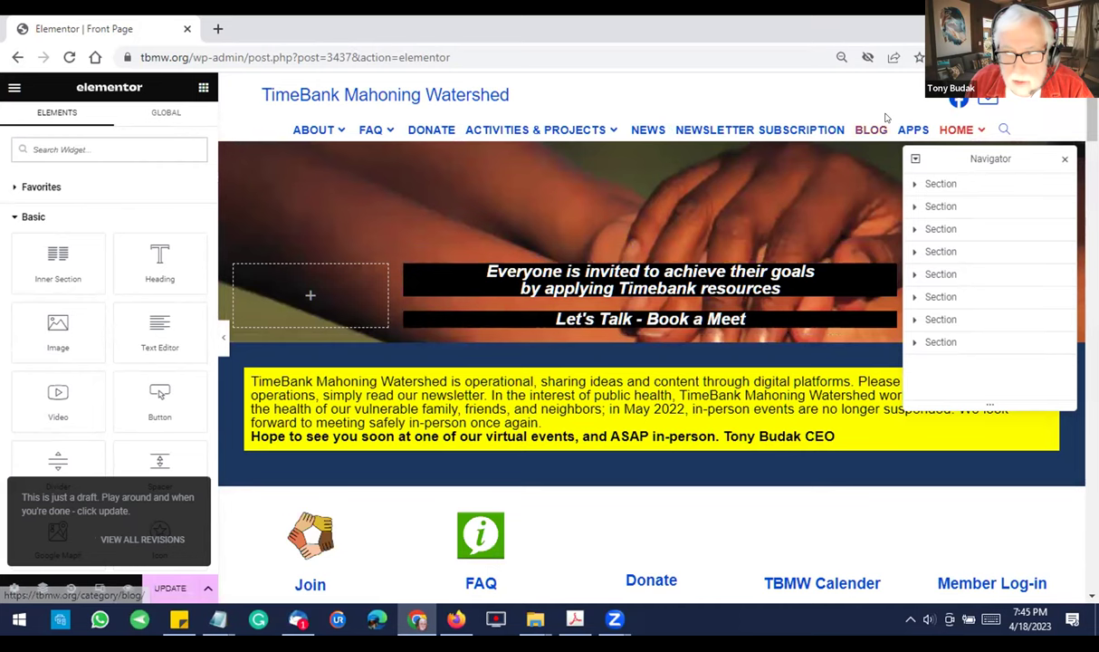
- Locate the yellow Welcome Community Partners column and open its text content's widget settings to see how it is built
scroll(643, 253, down, 5)
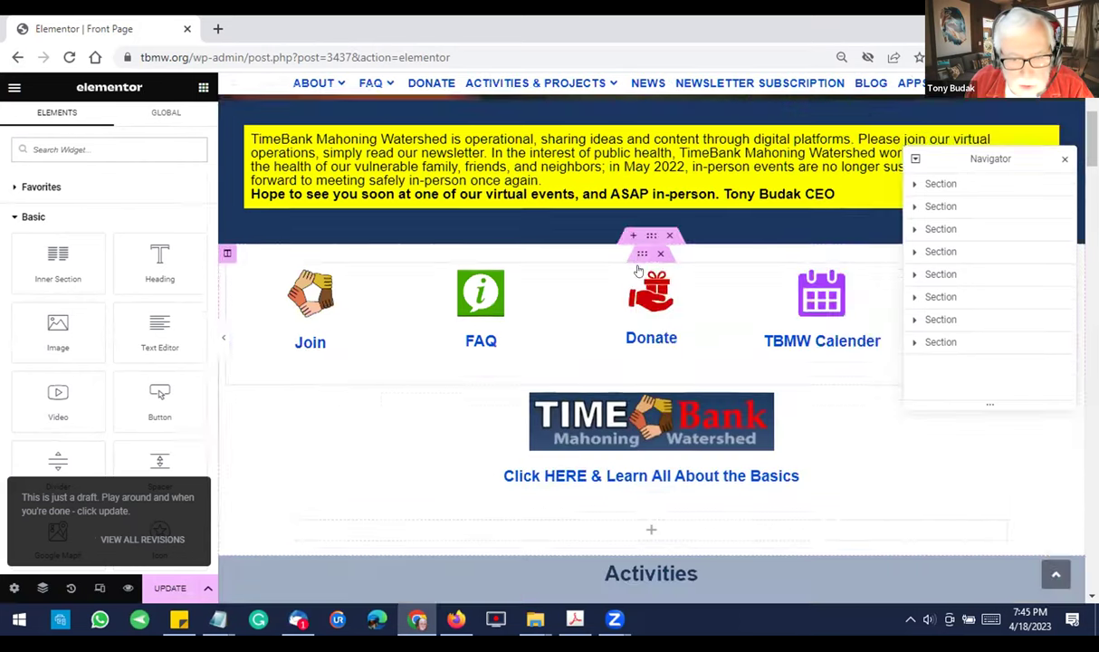
scroll(639, 265, down, 3)
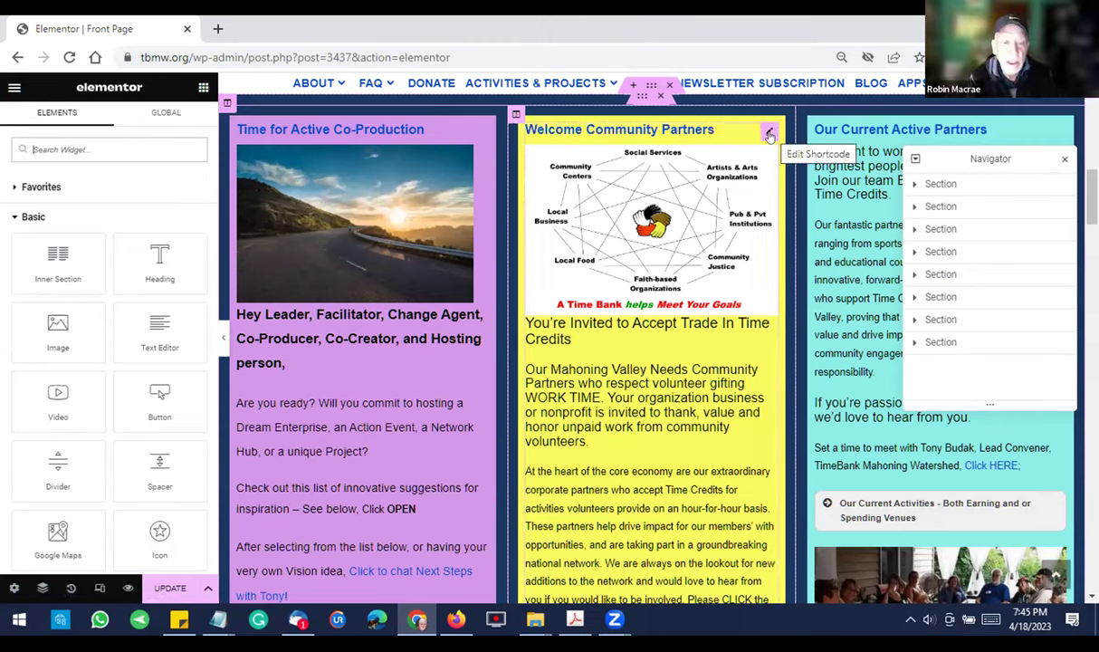
scroll(643, 448, down, 3)
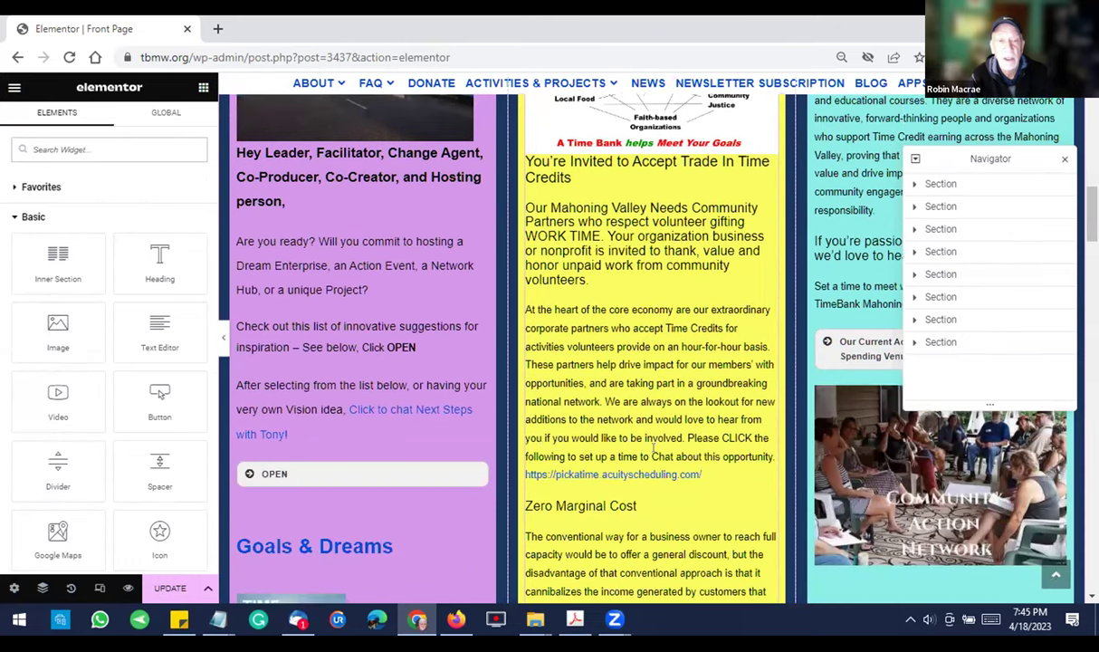
scroll(643, 448, down, 2)
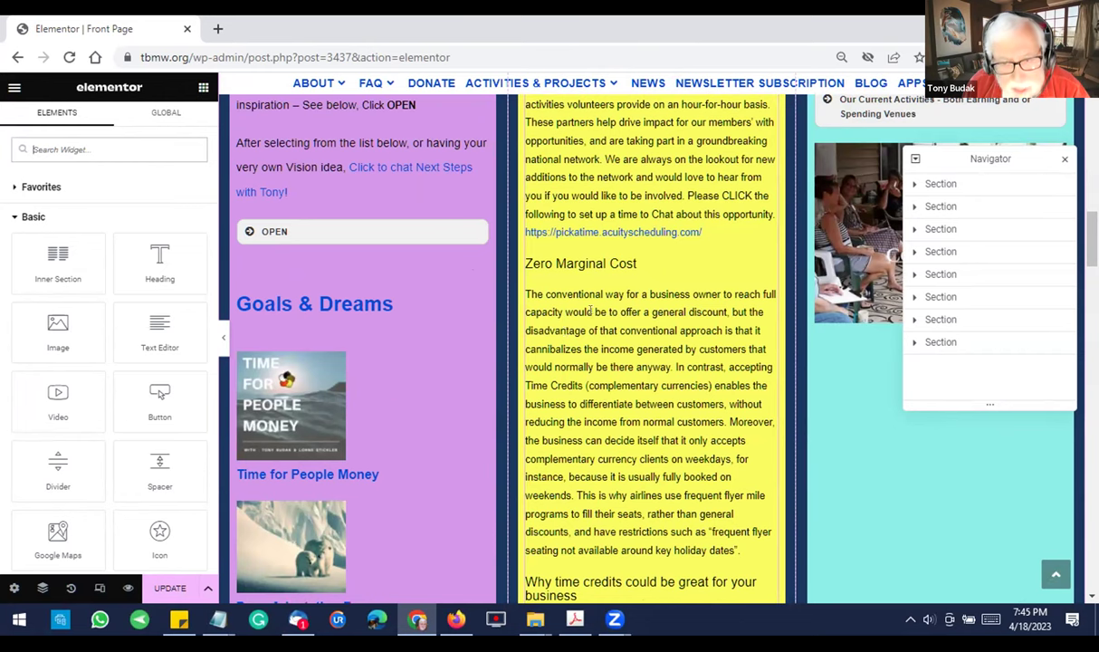
scroll(652, 352, up, 2)
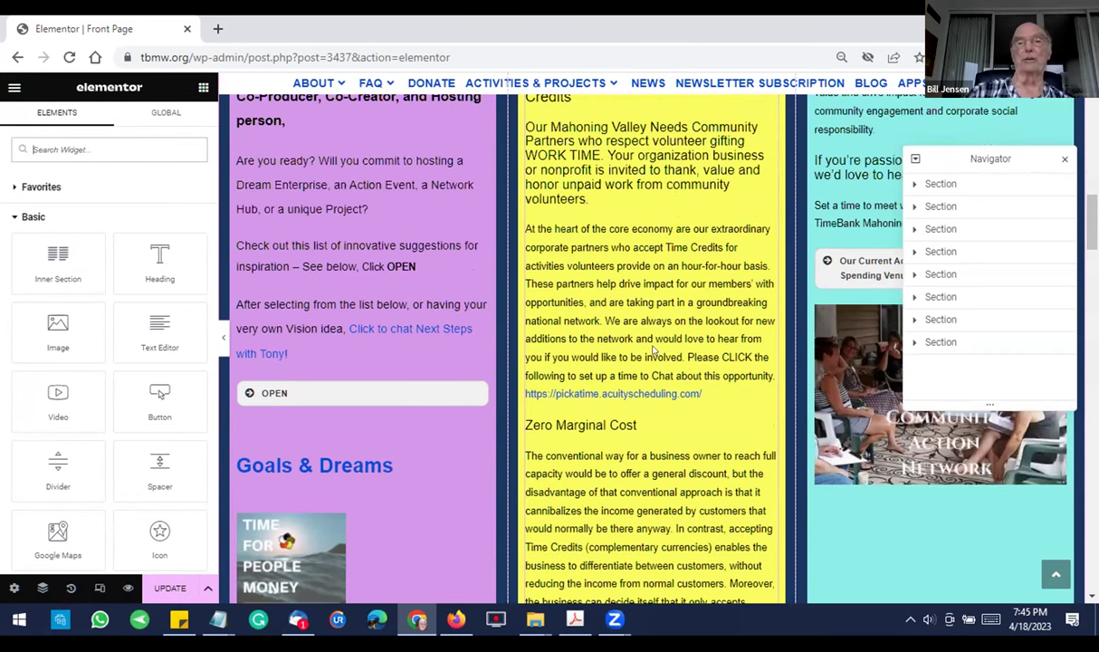
scroll(638, 354, down, 1)
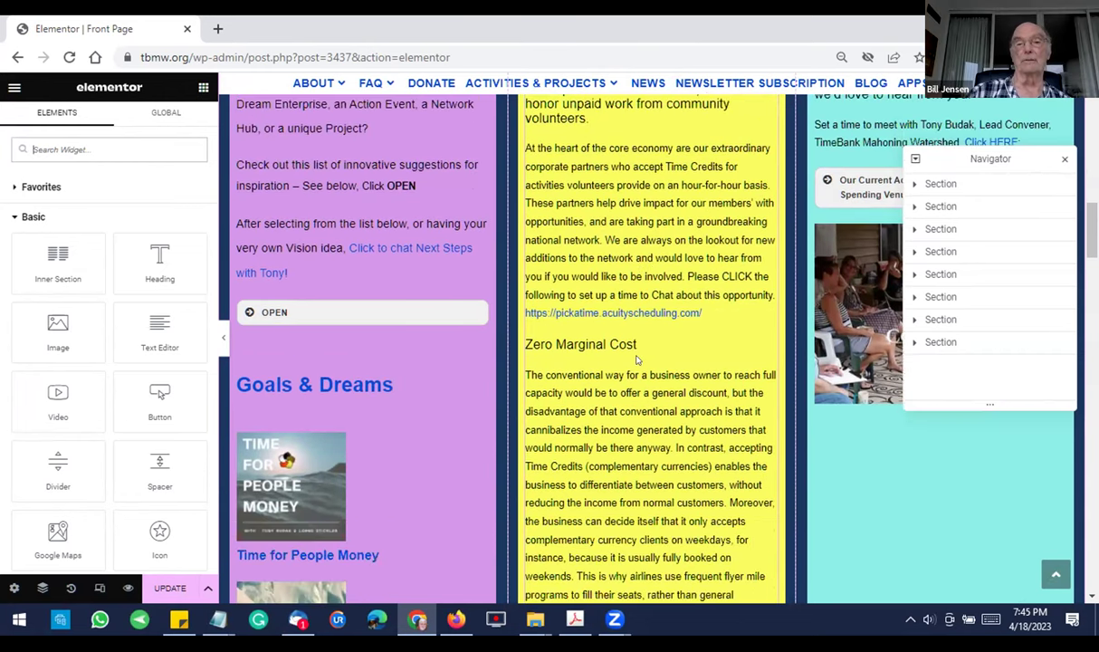
click(593, 391)
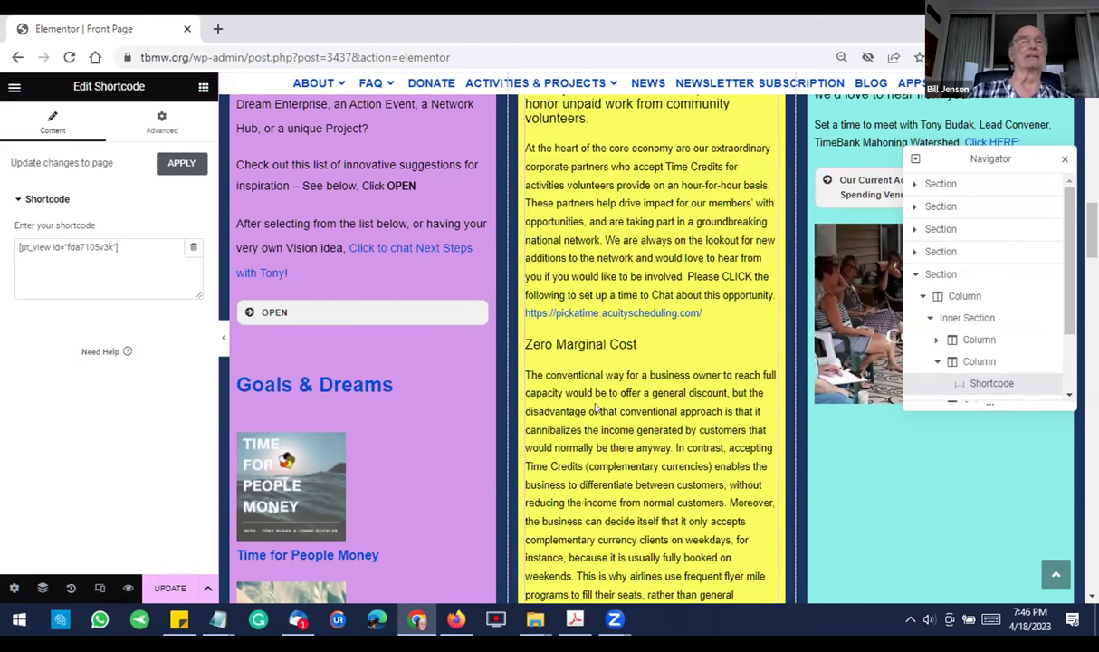
- Exit Elementor to the WordPress page editor, deferring the choice of exit destination
click(13, 88)
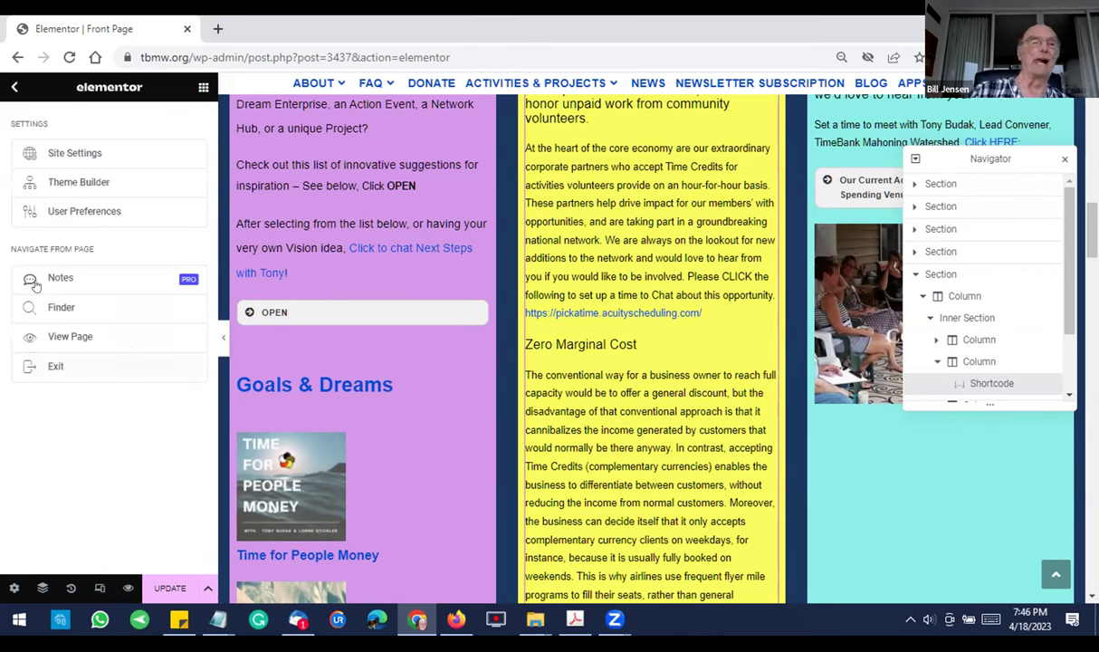
click(50, 364)
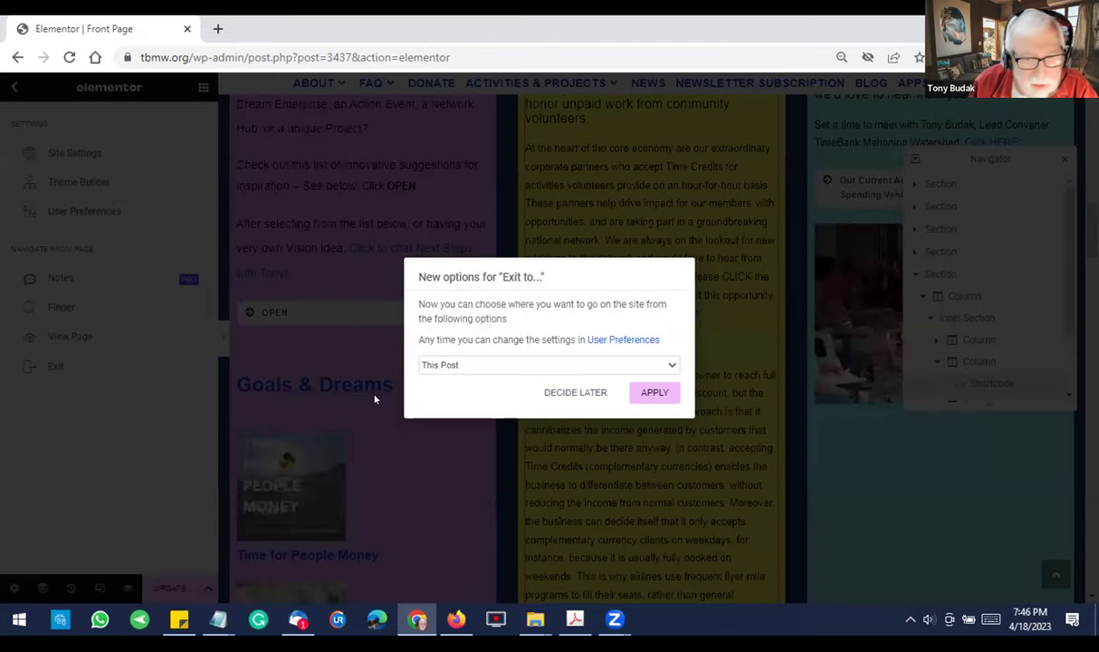
click(577, 395)
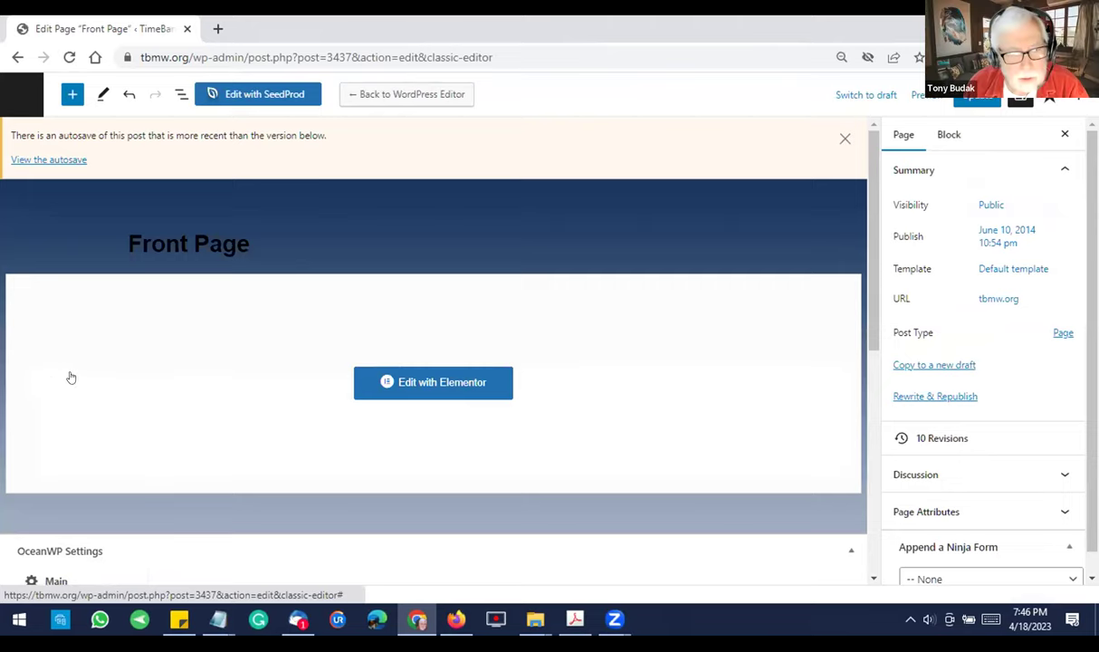
- Examine the Front Page in the WordPress editor, including the content area and the OceanWP Settings below it
scroll(449, 360, down, 5)
scroll(444, 369, down, 2)
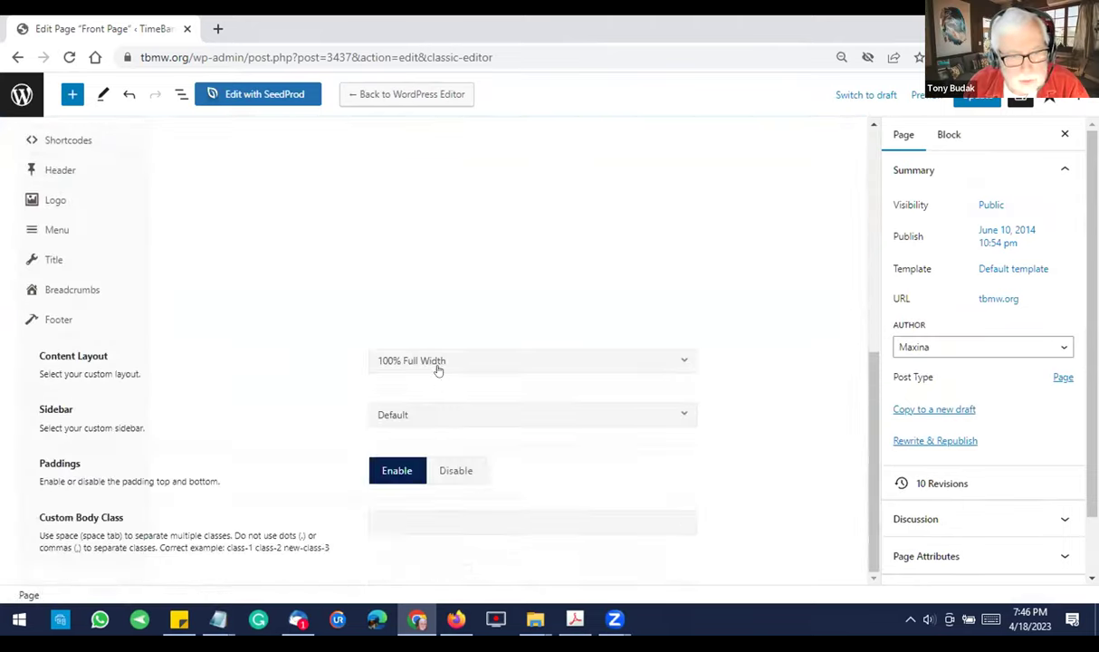
scroll(439, 363, up, 3)
scroll(441, 357, up, 3)
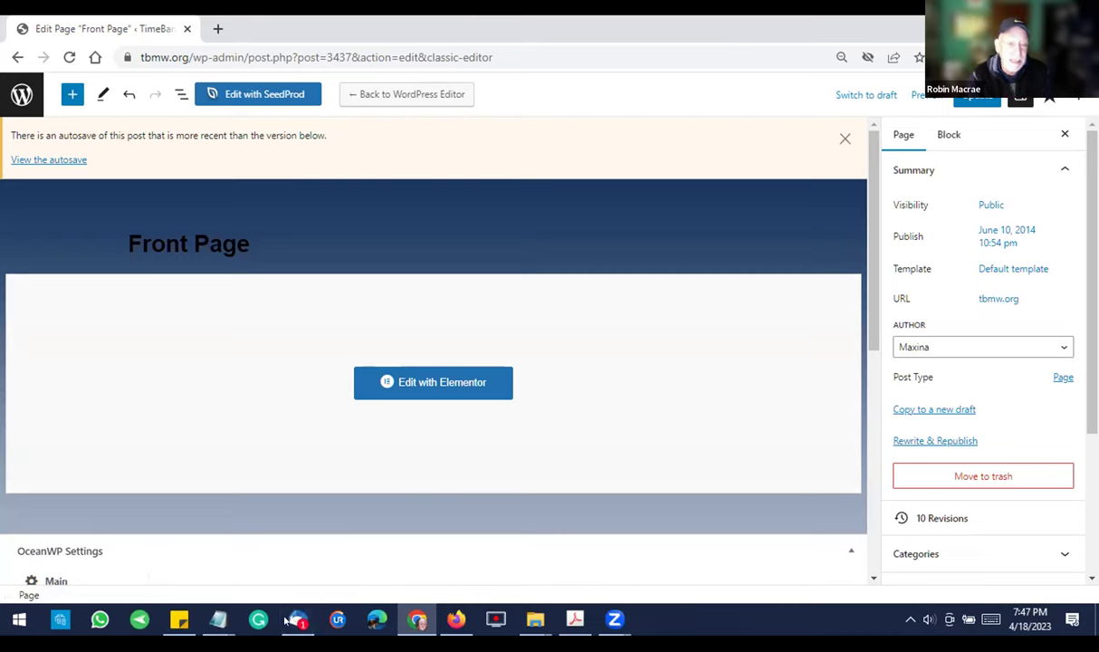
mouse_move(296, 618)
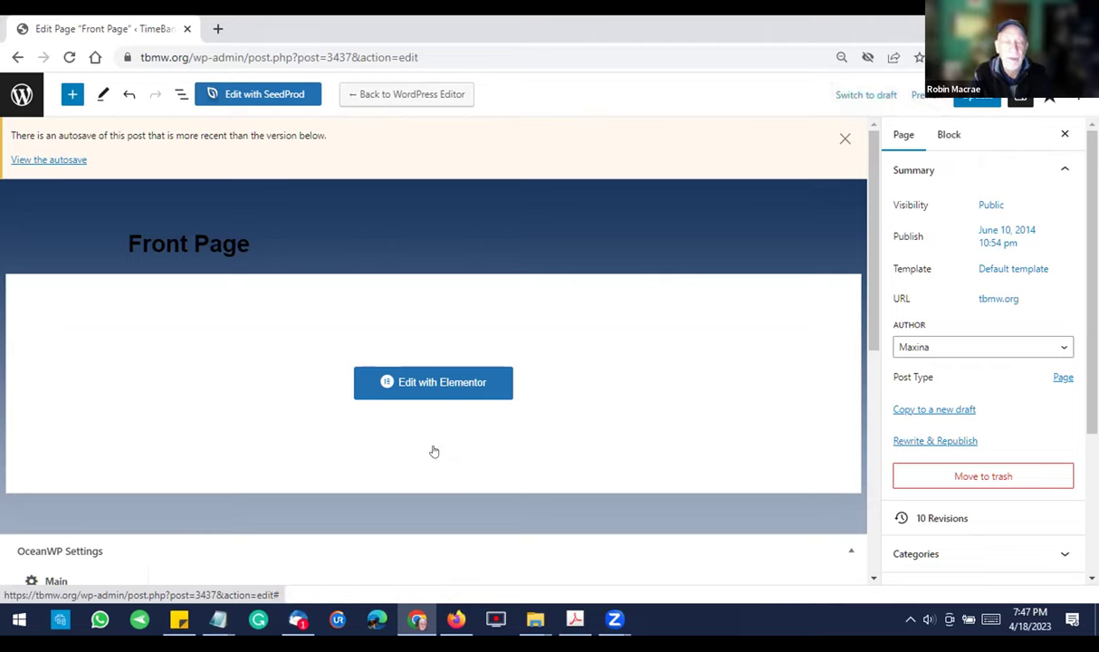
scroll(434, 451, down, 5)
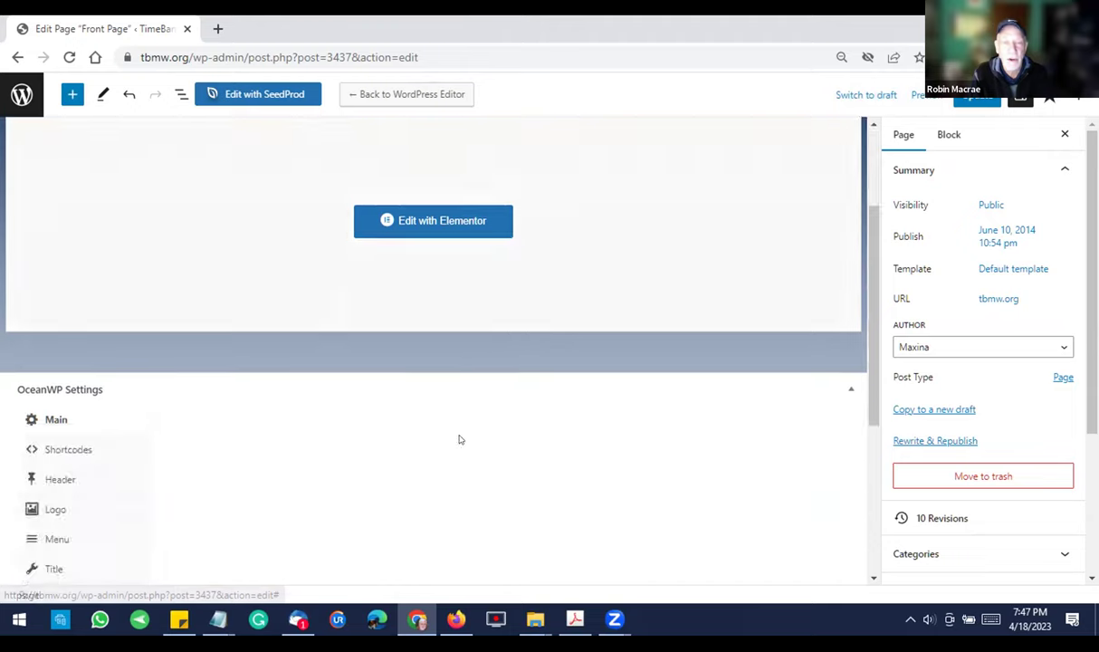
scroll(455, 451, up, 3)
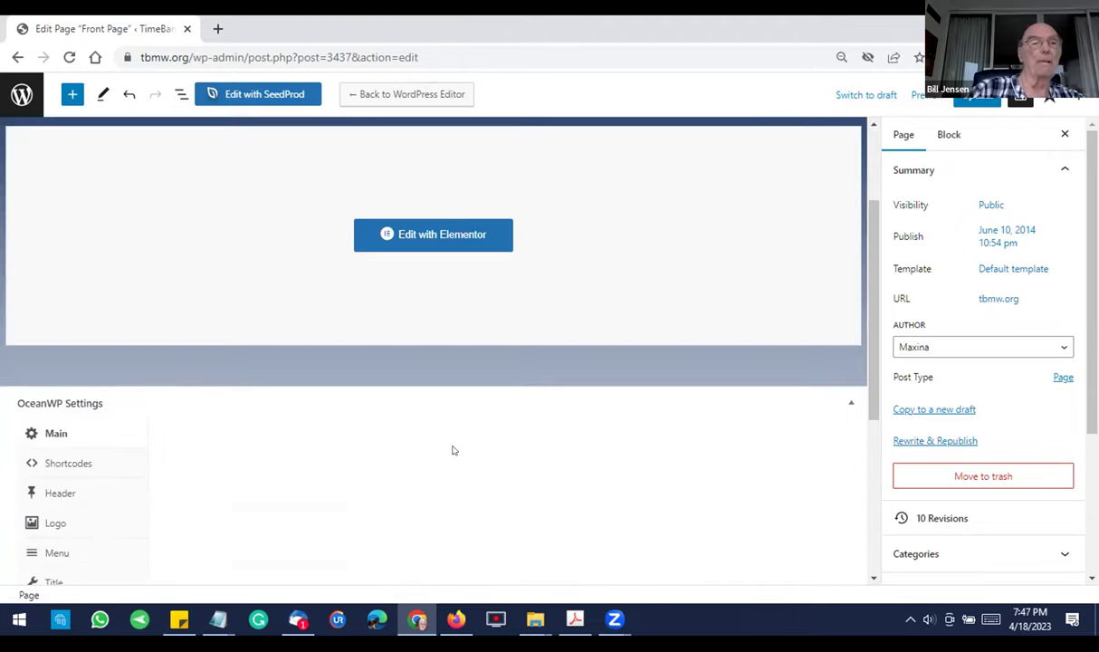
scroll(454, 450, up, 2)
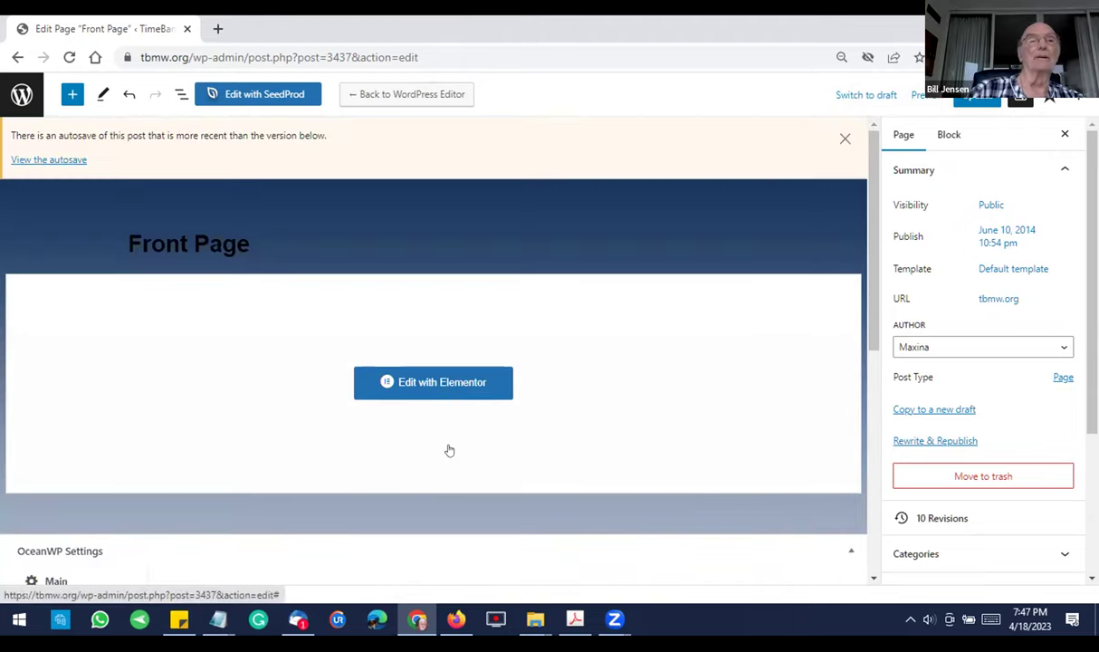
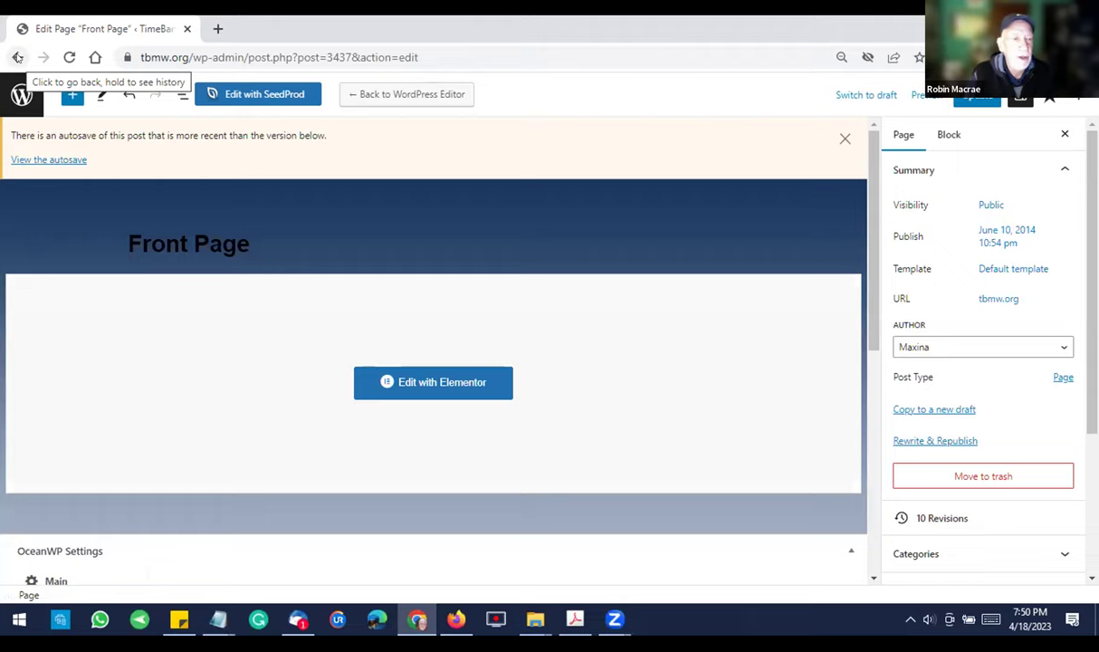
- Return to the Elementor view of the Front Page, review its columns and open the first section's layout settings from the Navigator
click(17, 57)
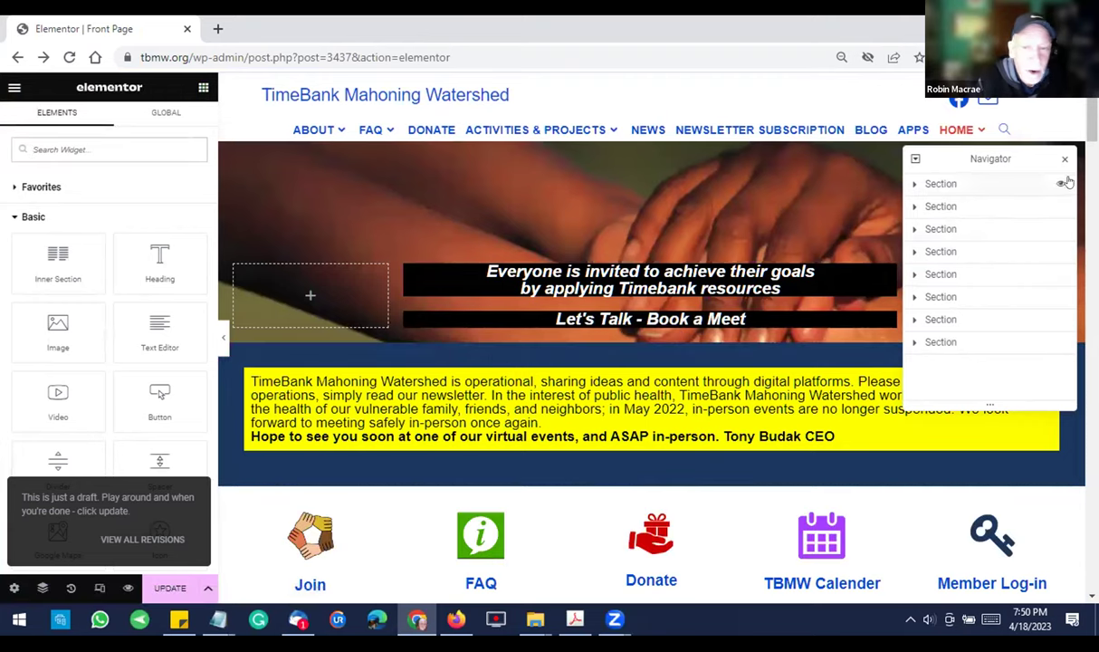
scroll(624, 358, down, 5)
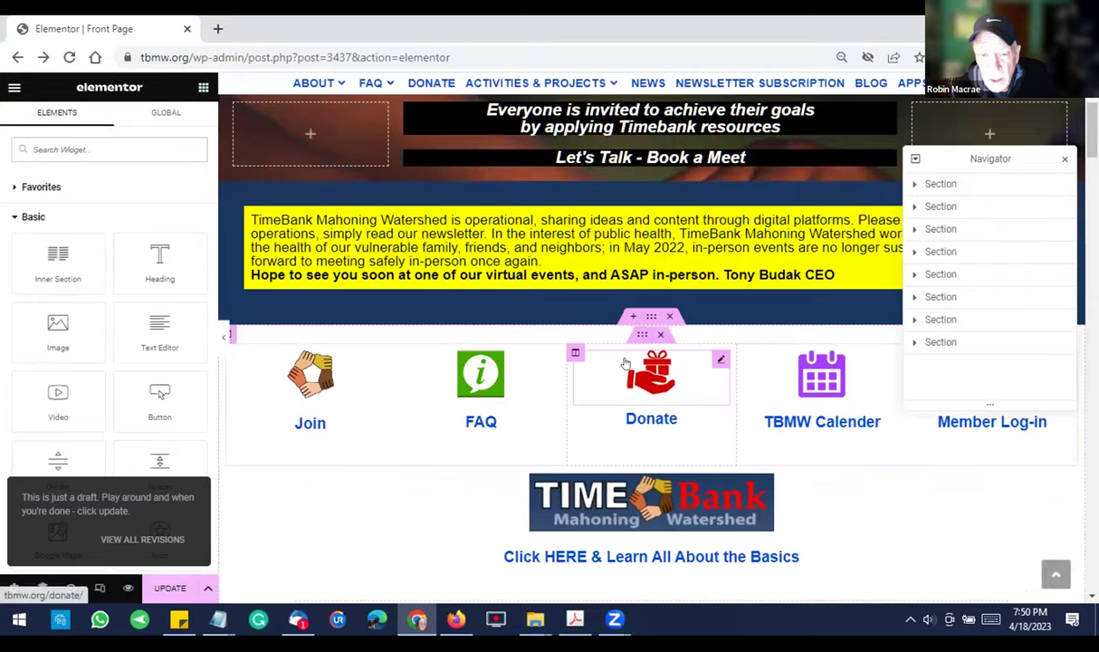
scroll(625, 360, down, 5)
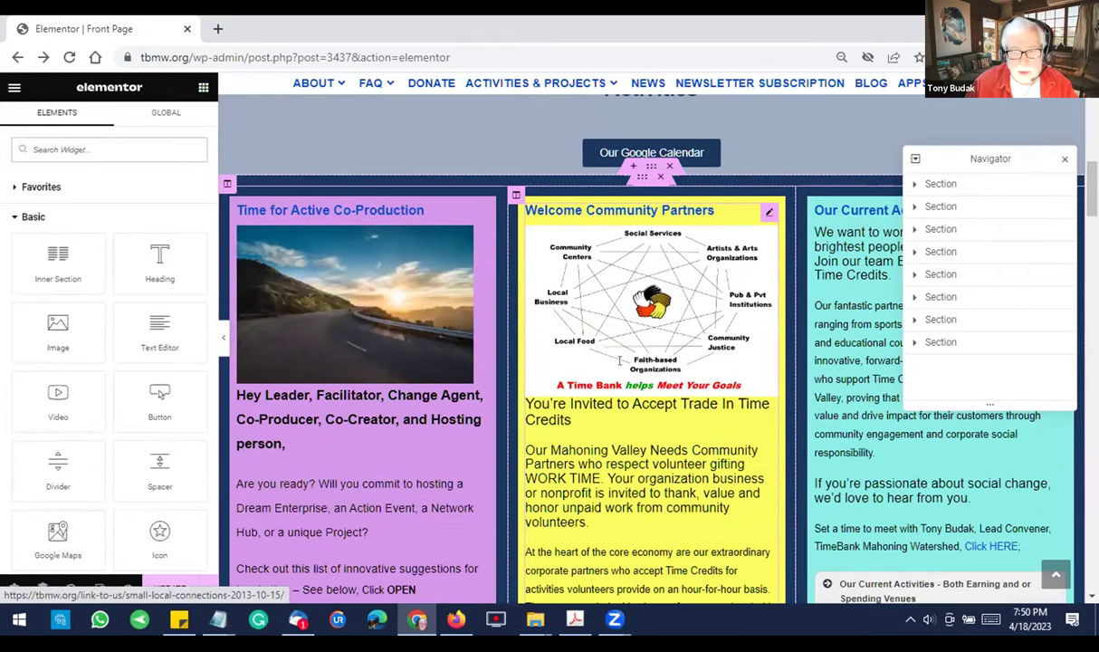
scroll(617, 369, down, 2)
scroll(618, 369, up, 3)
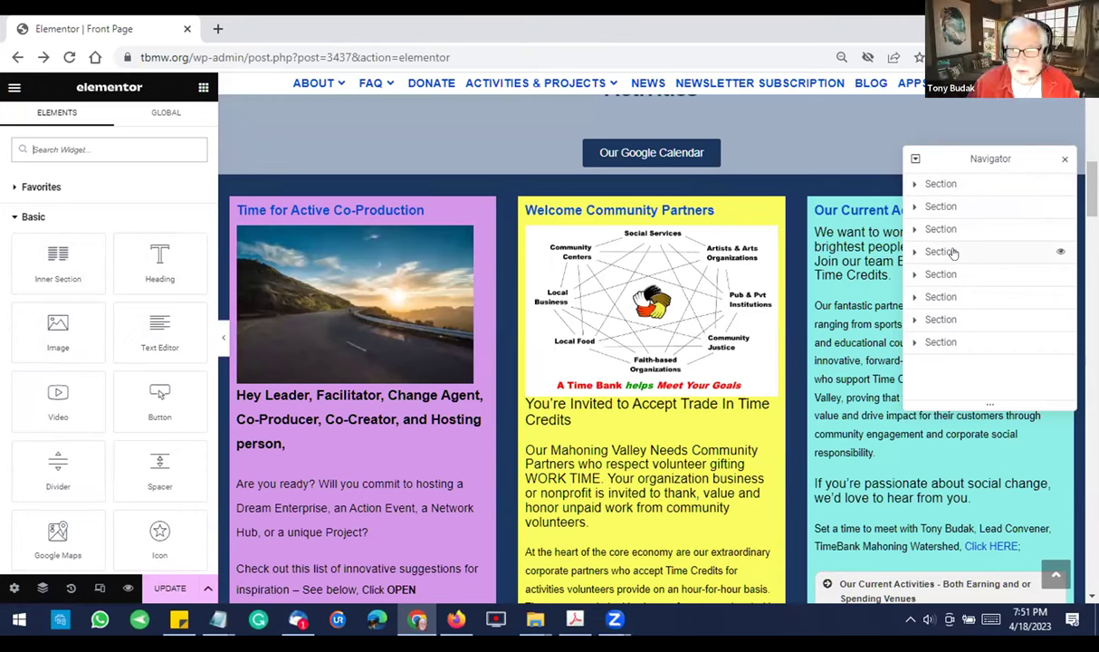
click(960, 183)
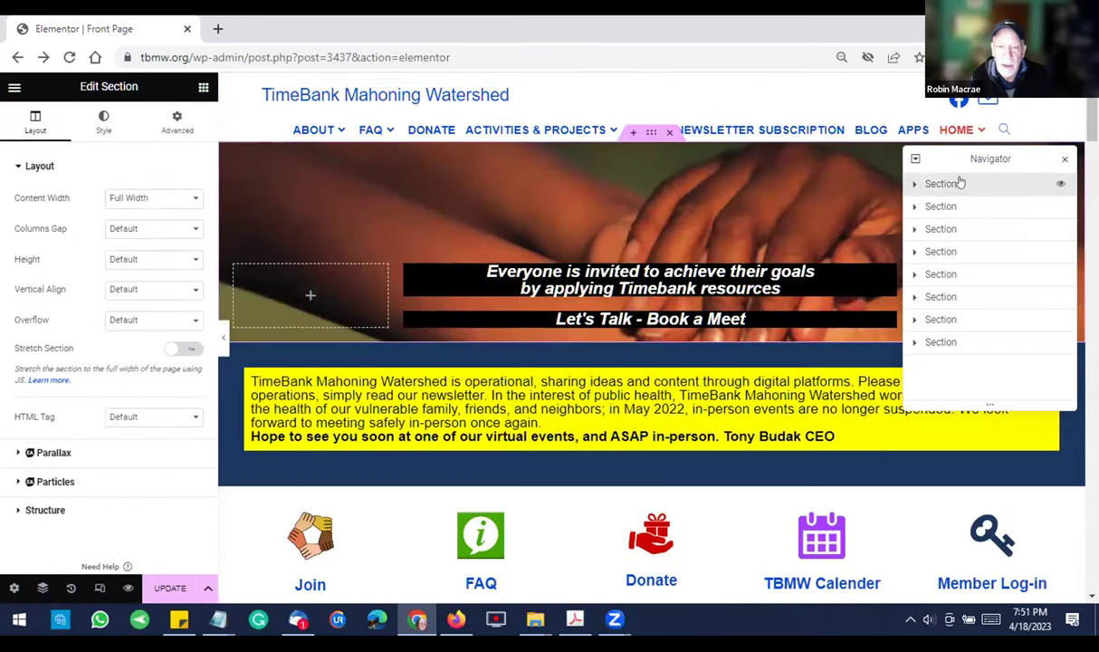
- Step through the page's sections in the Navigator to find the one holding the three coloured columns, and review its content
click(963, 207)
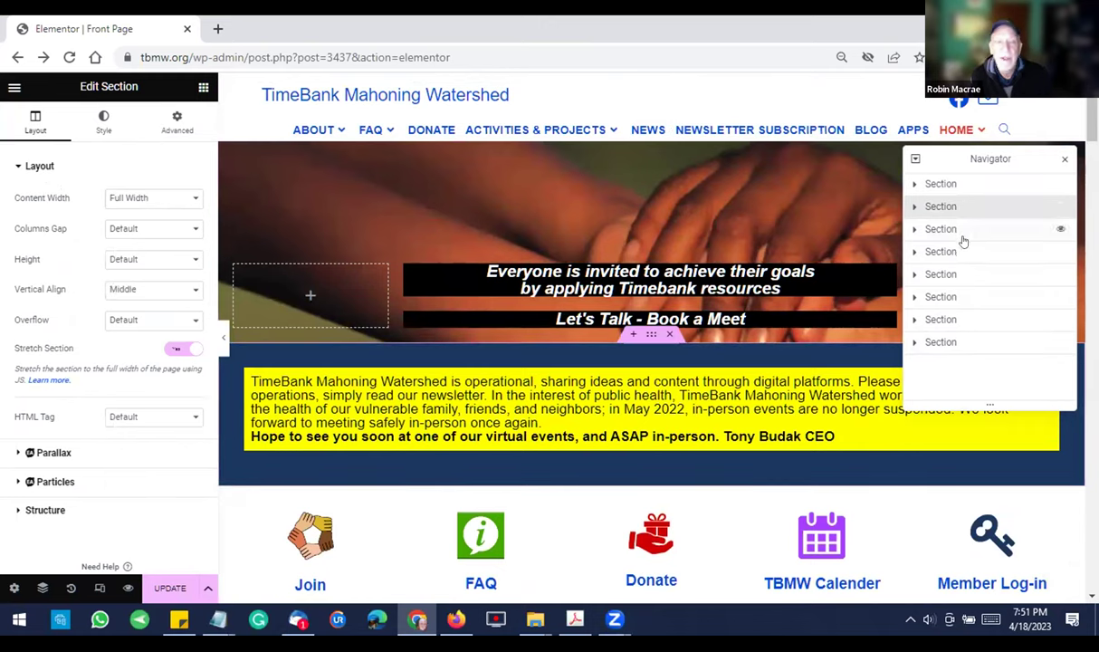
click(961, 233)
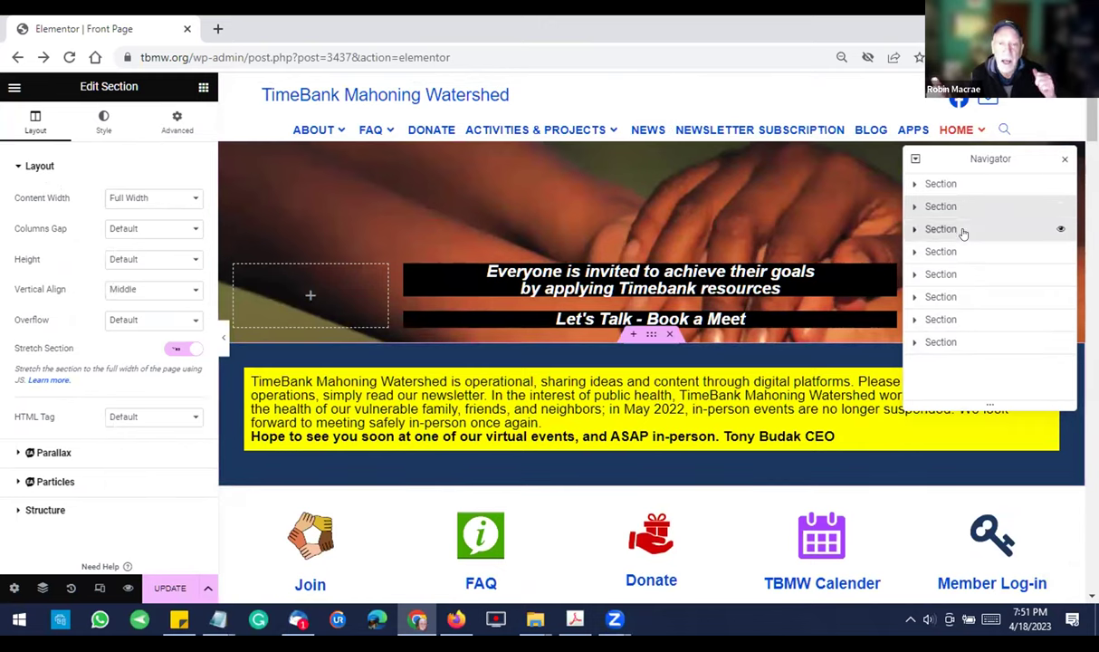
click(940, 296)
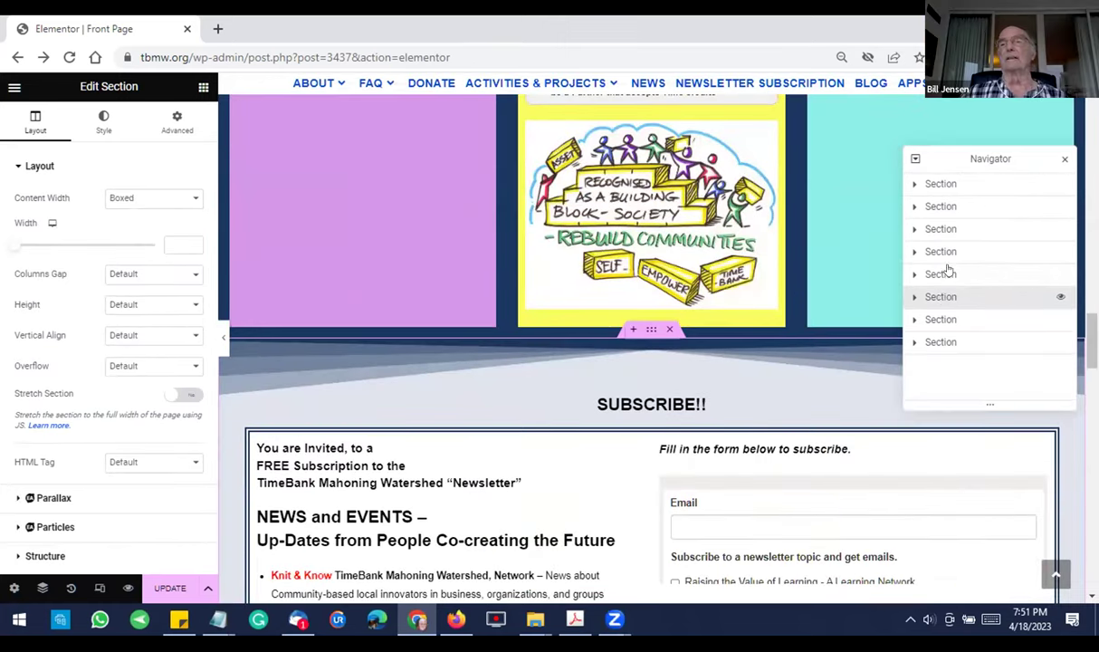
click(952, 247)
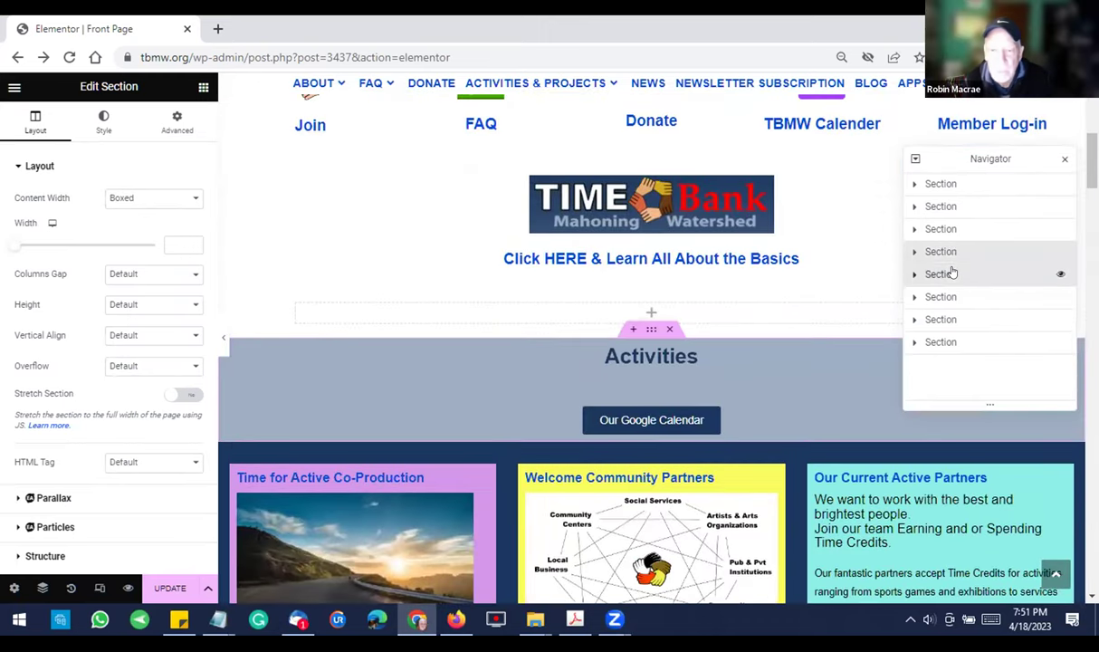
click(952, 272)
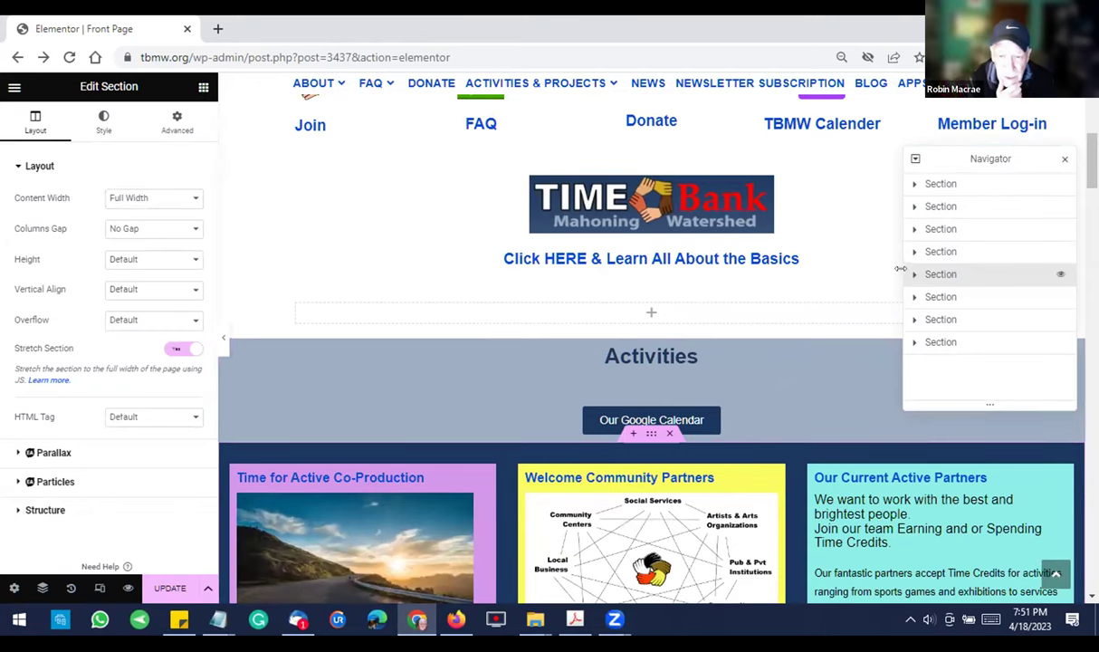
scroll(611, 307, down, 2)
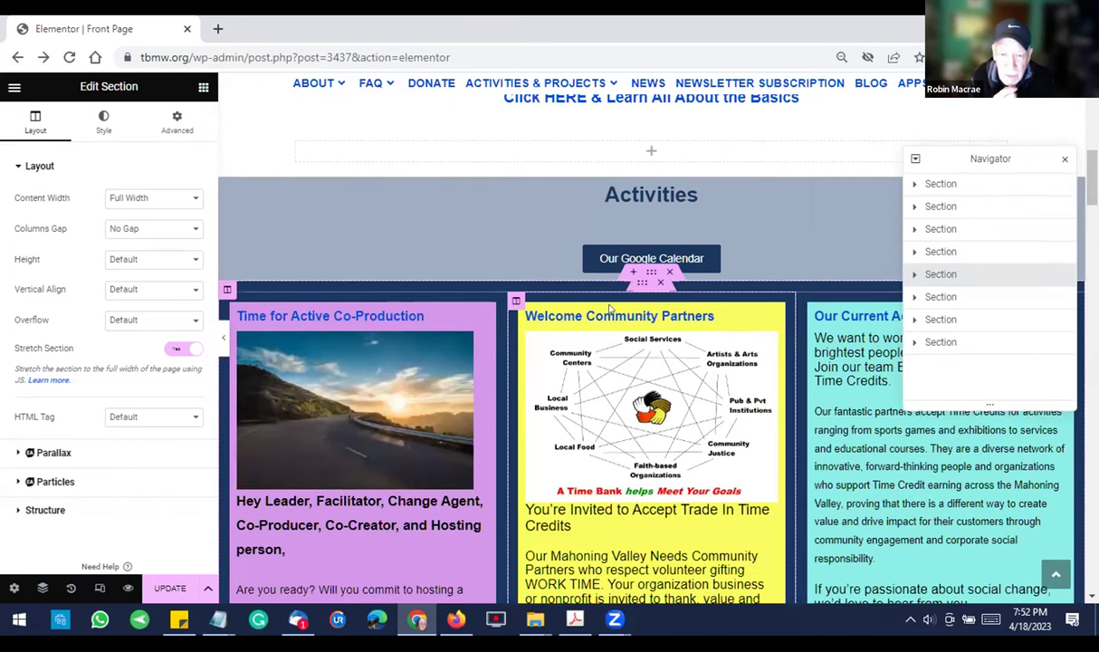
scroll(612, 307, down, 2)
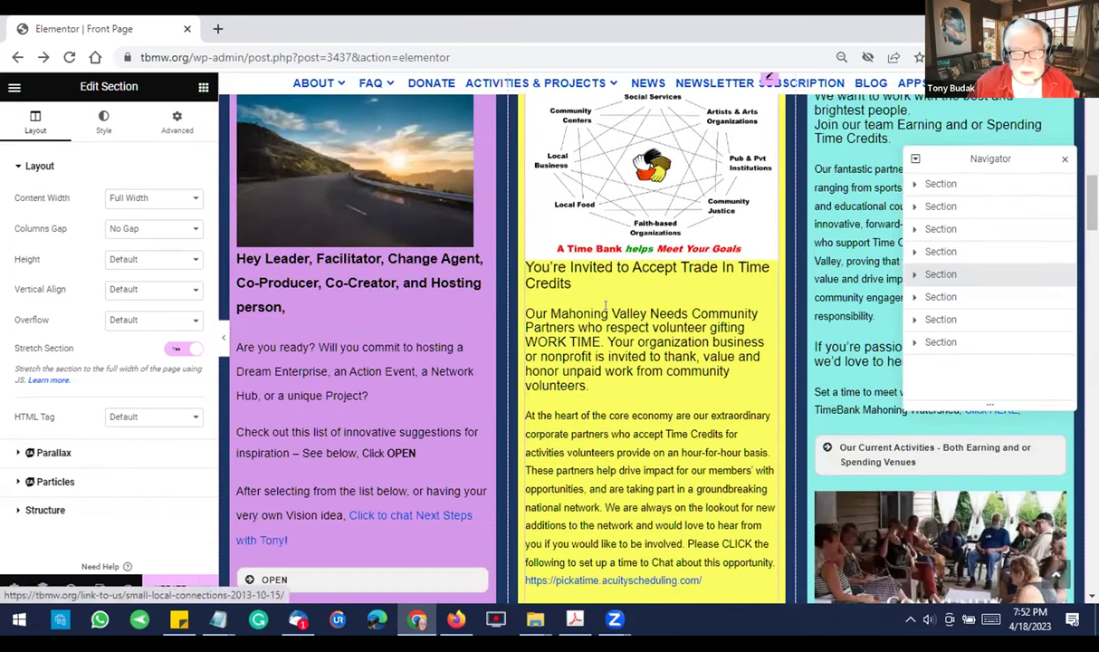
scroll(604, 306, down, 1)
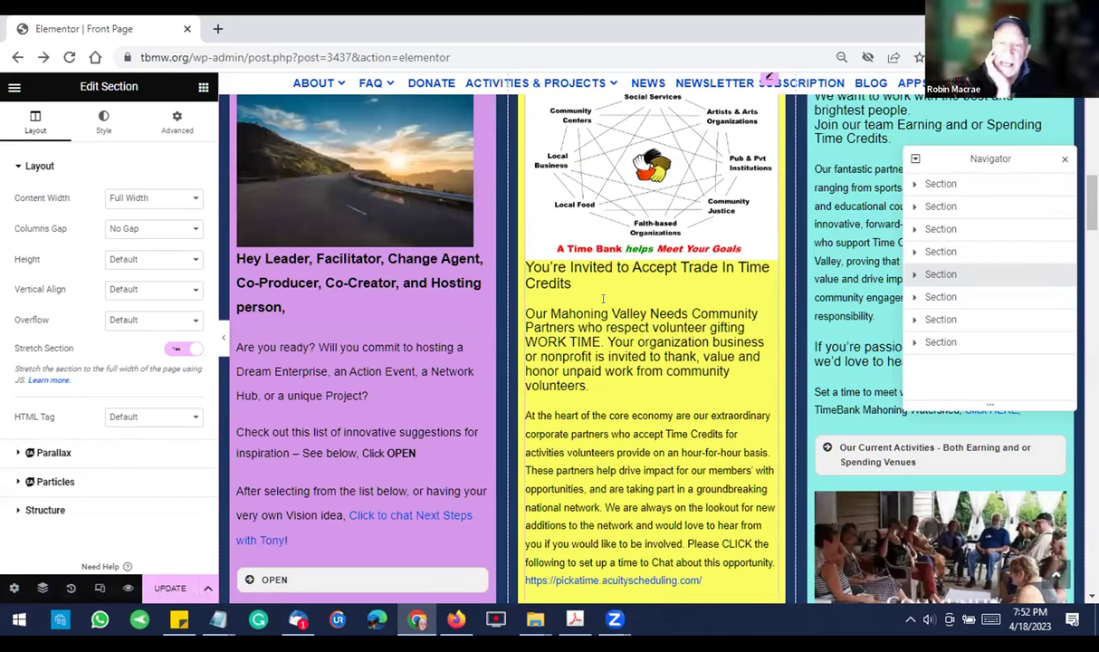
scroll(600, 311, up, 3)
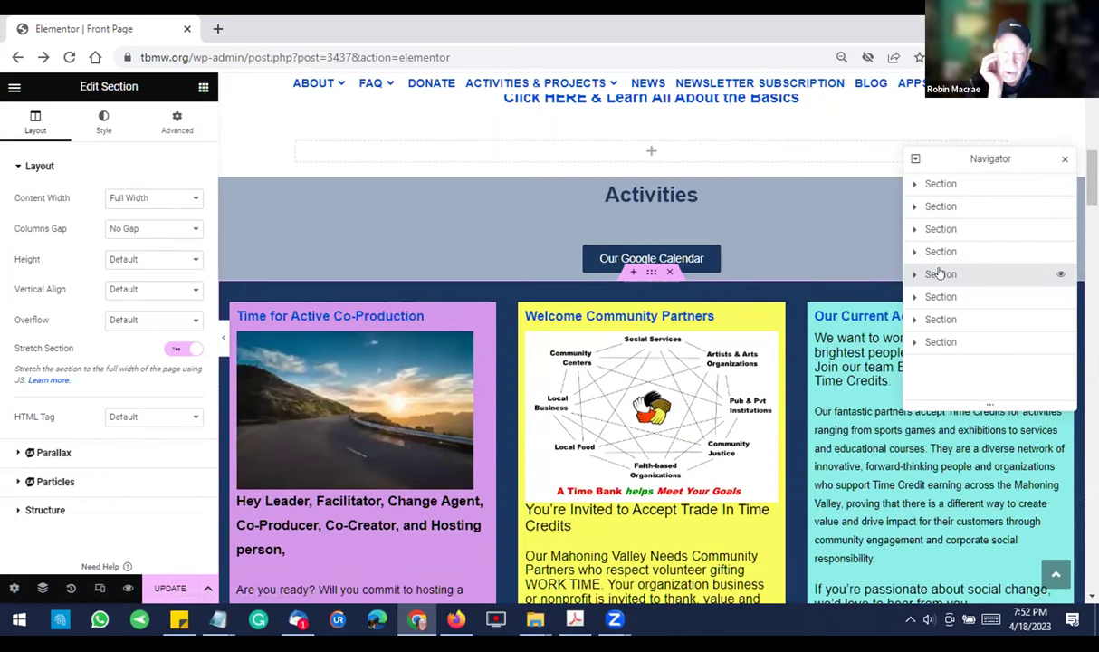
- Expand the three-column section in the Navigator through its column and inner section to the widgets of the first inner column
click(913, 275)
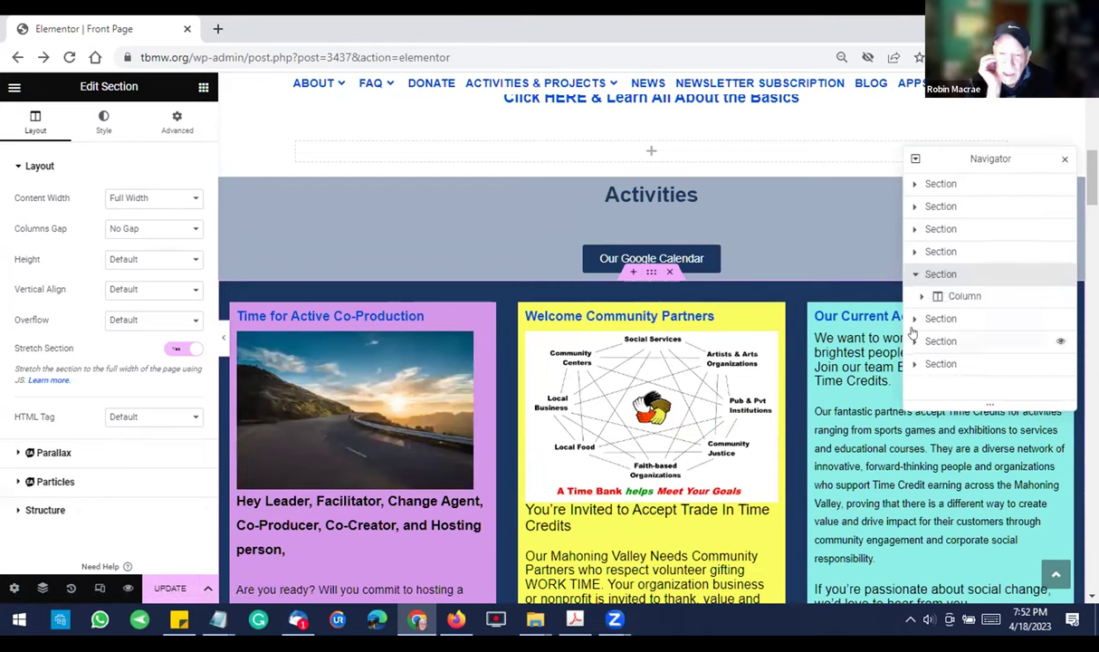
click(941, 297)
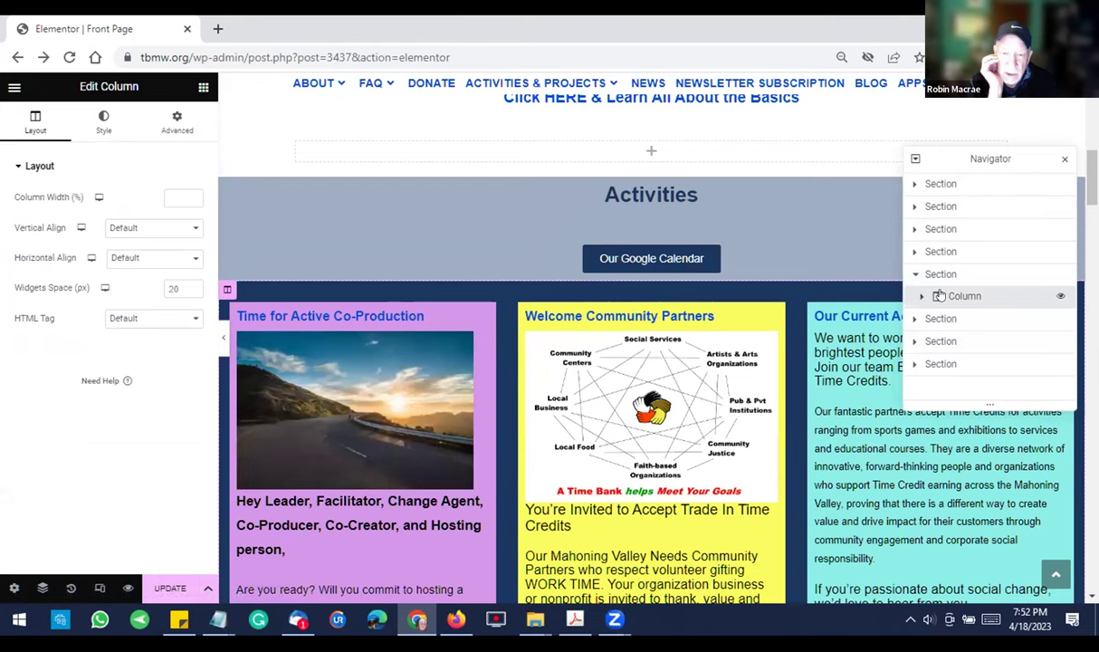
click(922, 296)
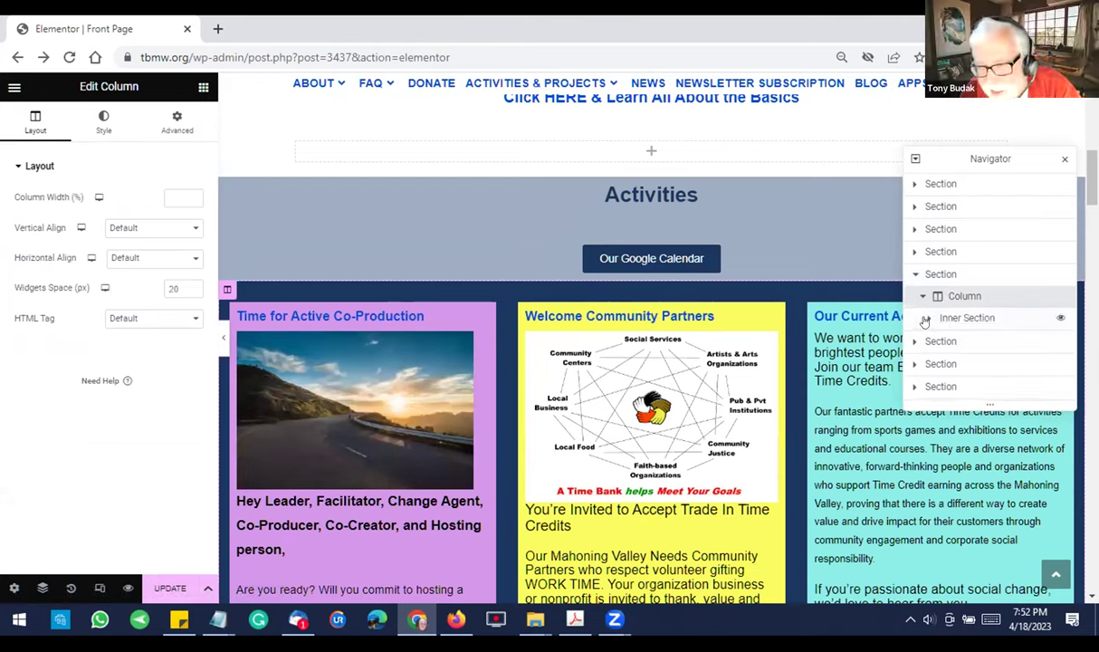
click(926, 319)
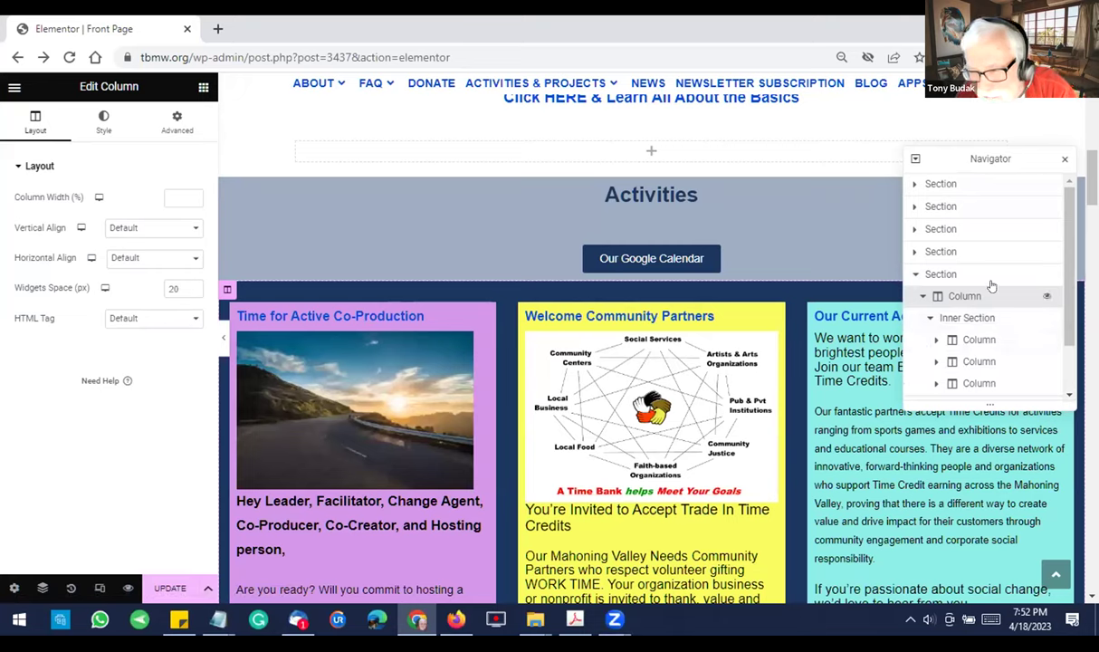
scroll(1051, 286, down, 2)
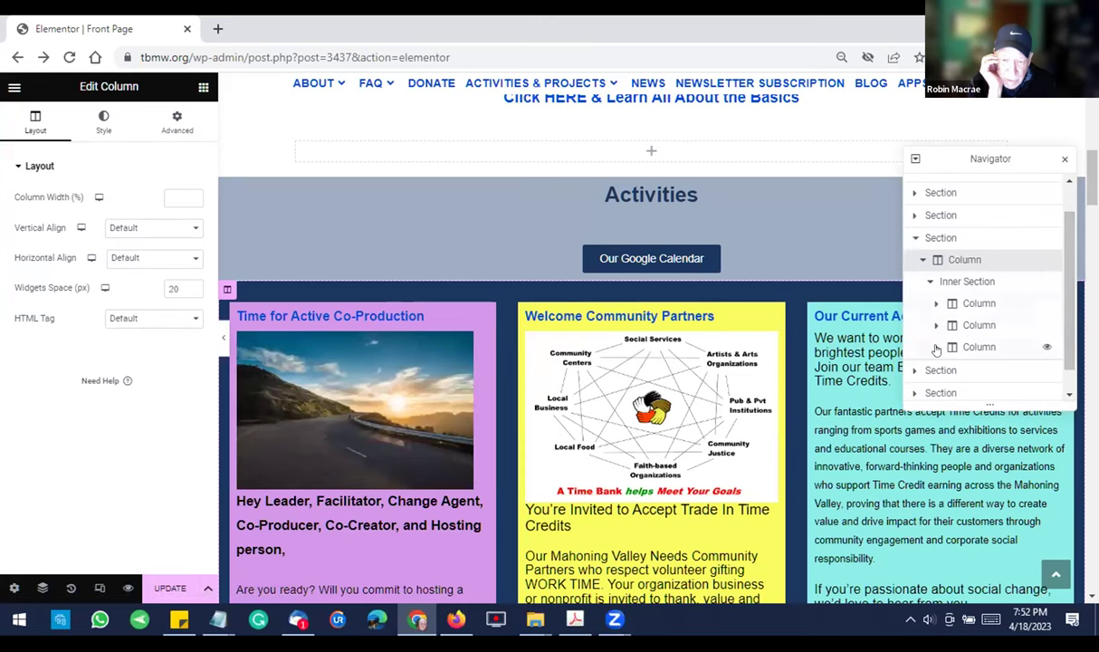
click(935, 304)
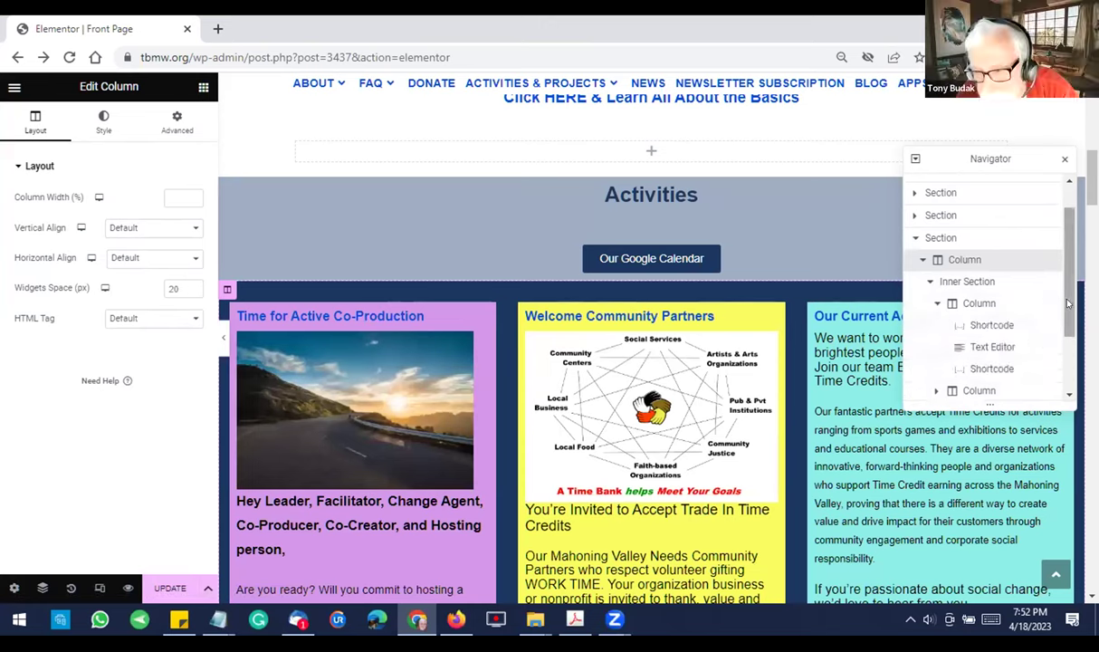
scroll(1060, 312, down, 1)
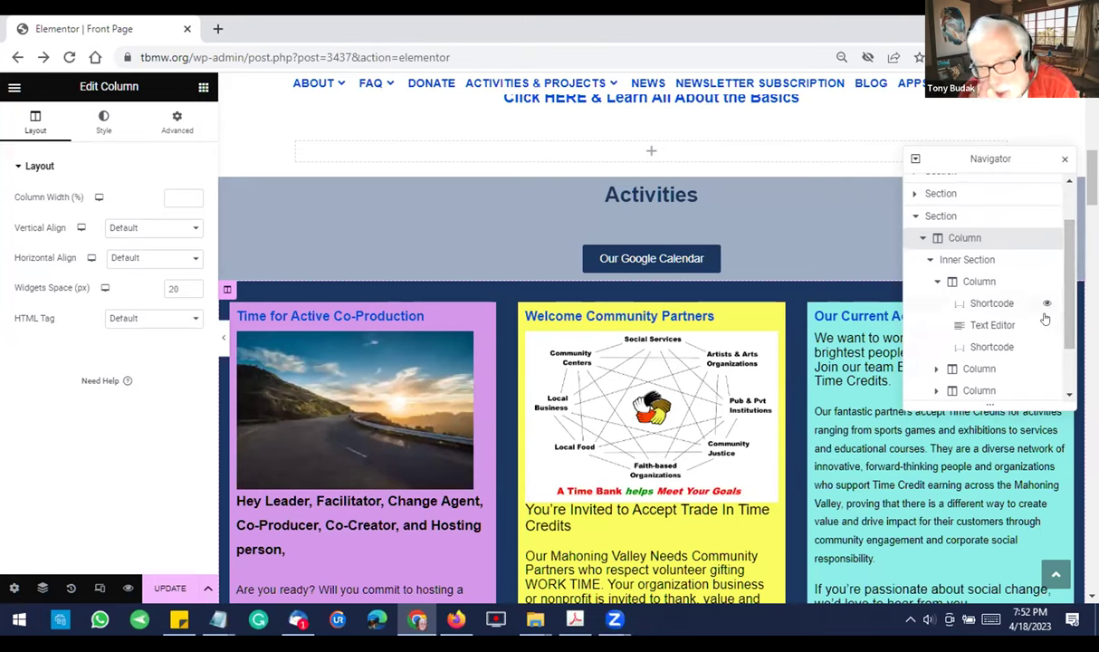
- Open the Text Editor widget in the first inner column and review its content and settings
click(961, 325)
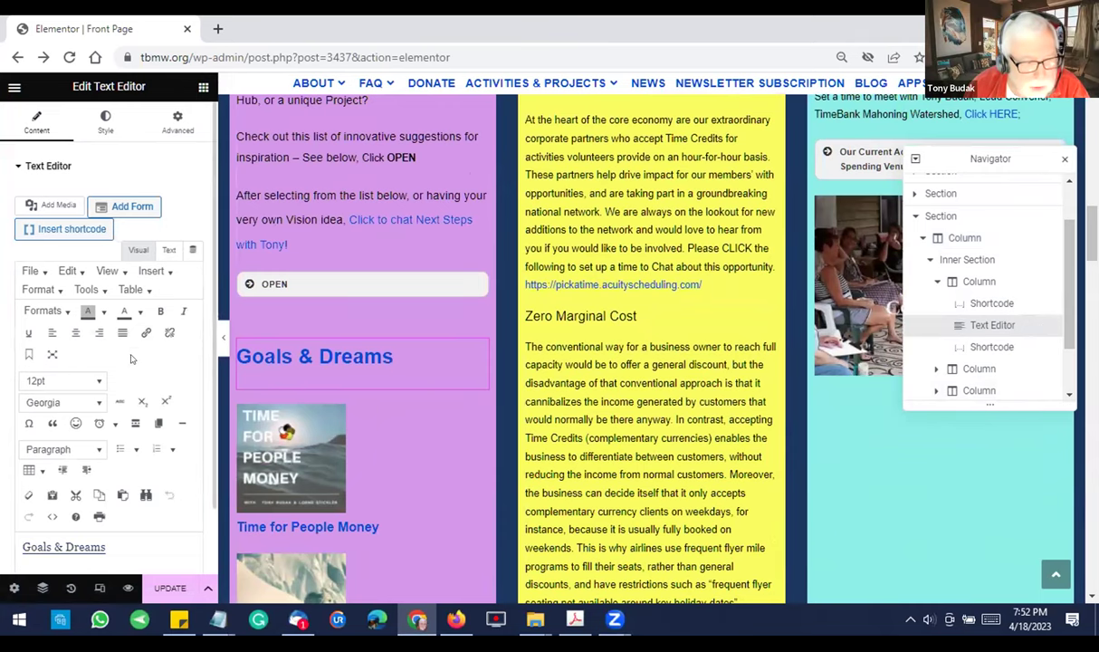
scroll(124, 344, down, 3)
scroll(120, 351, up, 3)
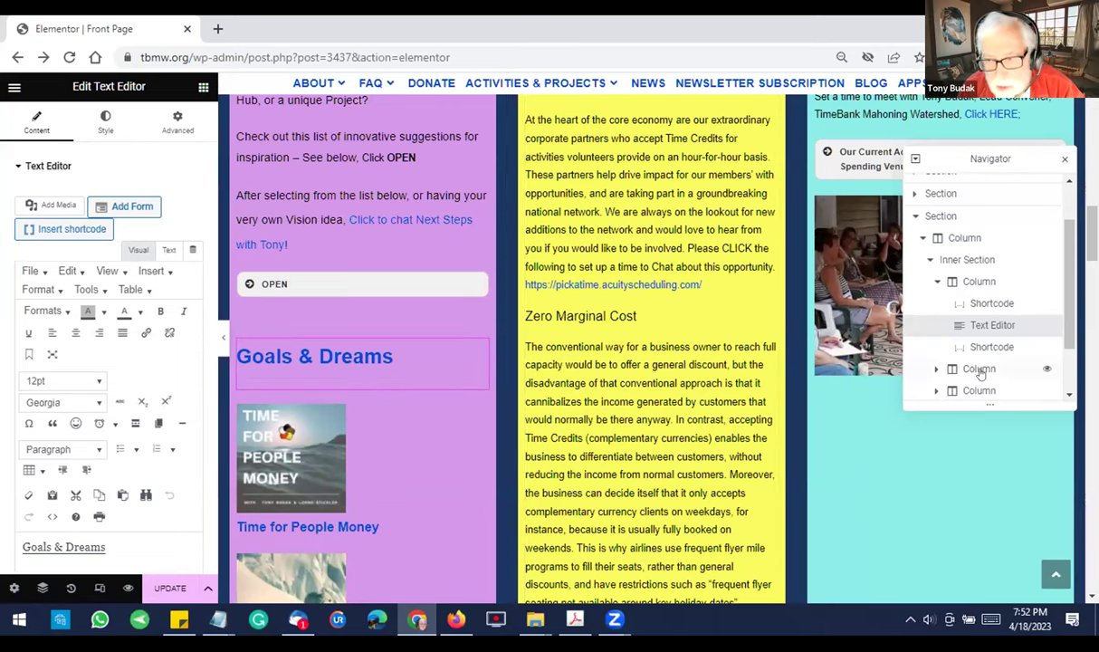
- Expand the second inner column and inspect the column's layout settings and its Shortcode widget's content
click(685, 361)
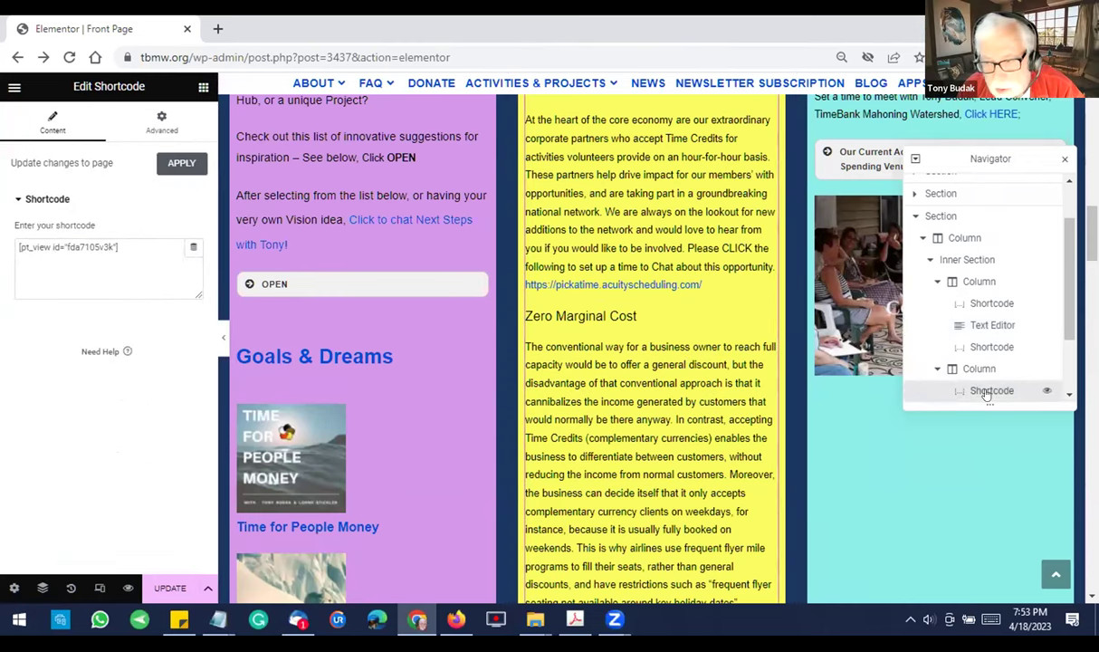
click(941, 369)
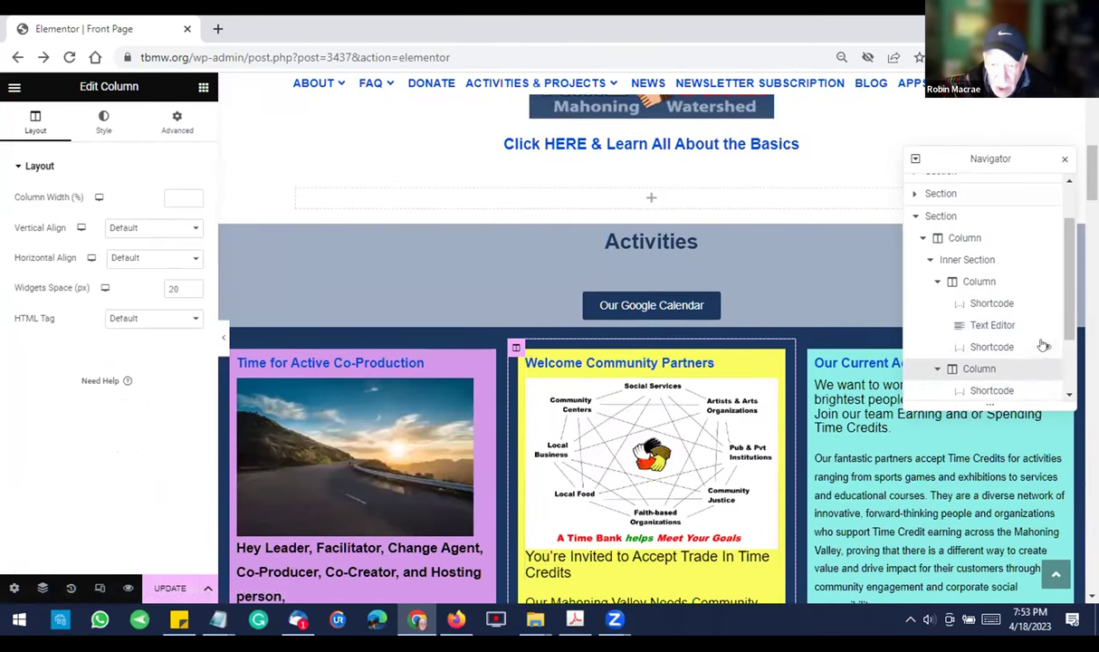
scroll(1065, 321, down, 3)
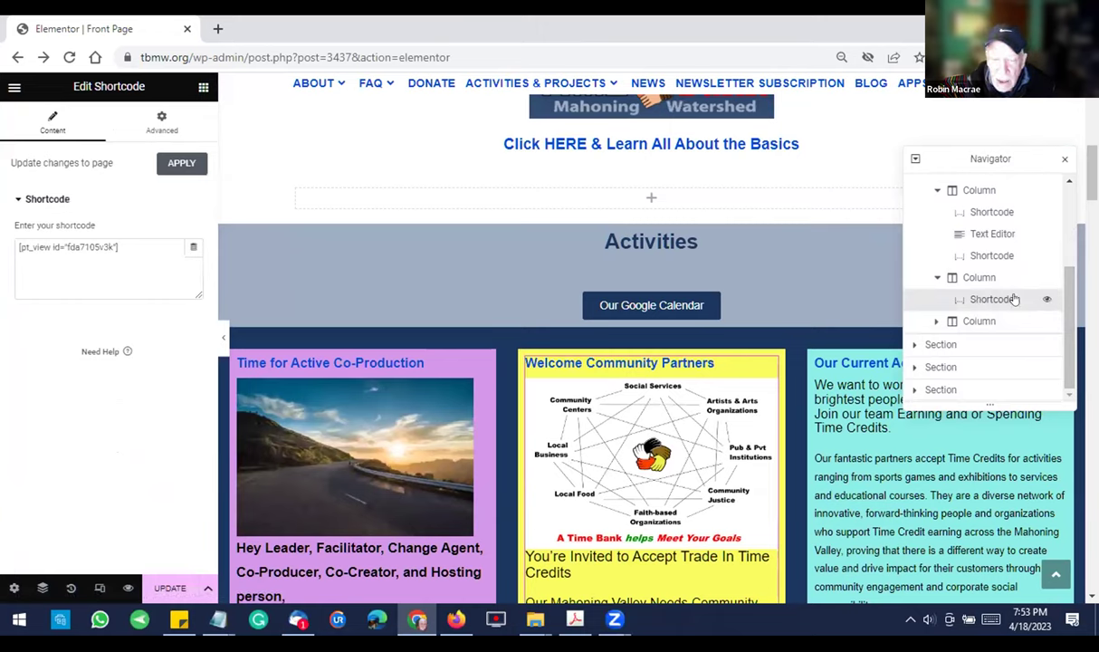
- Temporarily hide the second column's Shortcode widget to check which page content it supplies, and show it again
click(1045, 299)
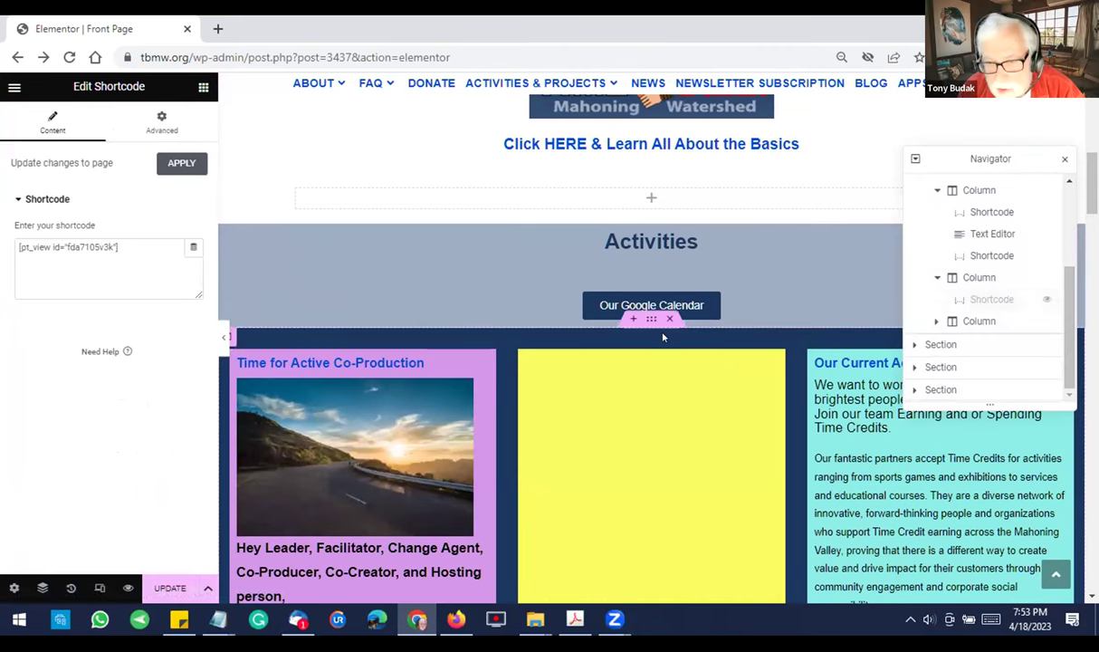
scroll(752, 309, down, 2)
scroll(727, 336, down, 2)
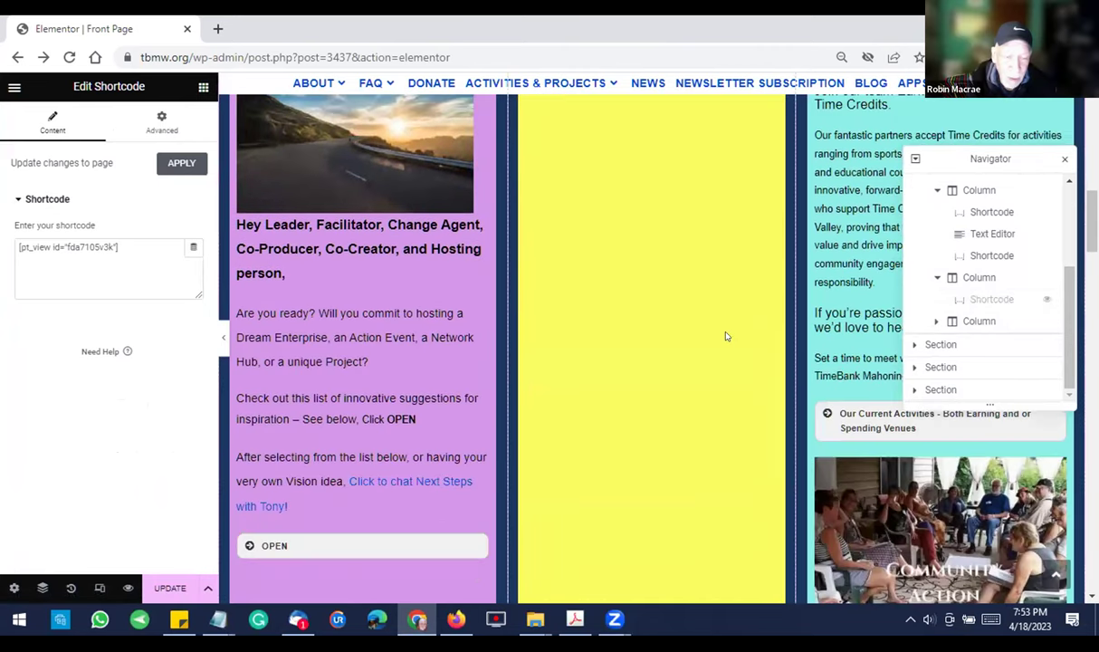
scroll(725, 336, up, 2)
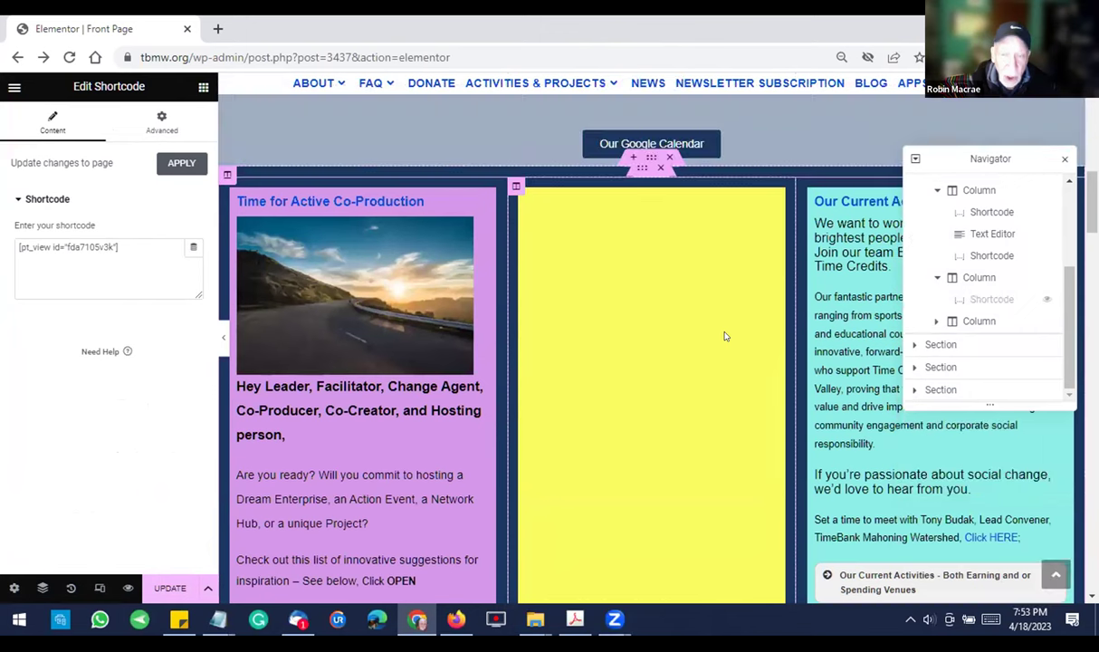
click(1044, 302)
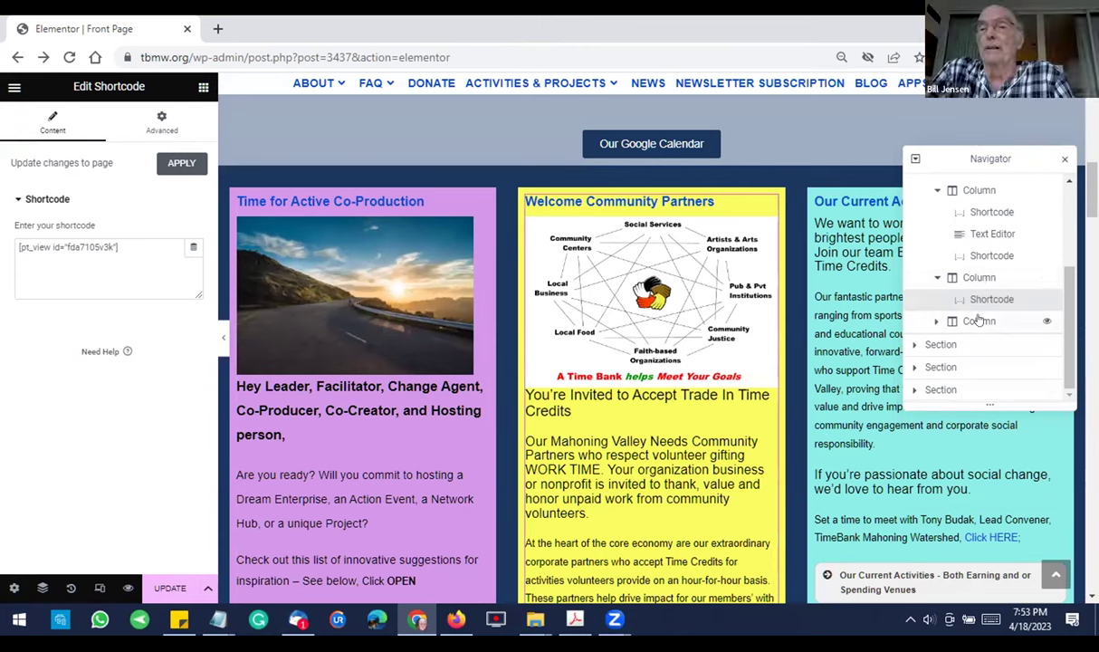
- Expand the third inner column and briefly hide its Shortcode widget to check its content, then restore its visibility
click(937, 321)
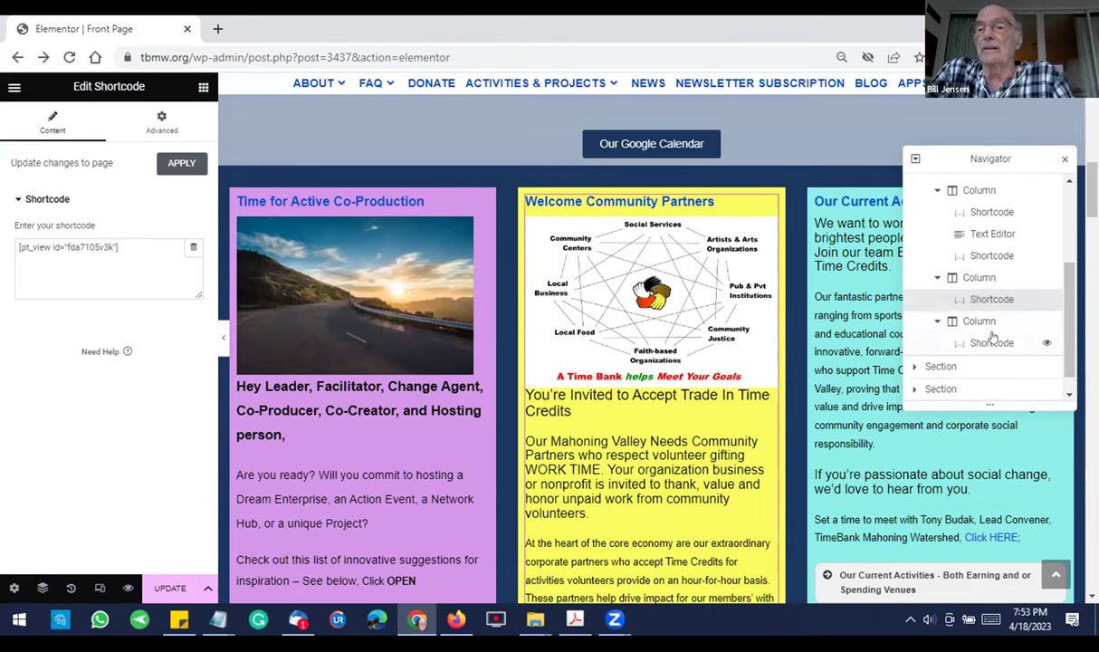
scroll(993, 338, down, 1)
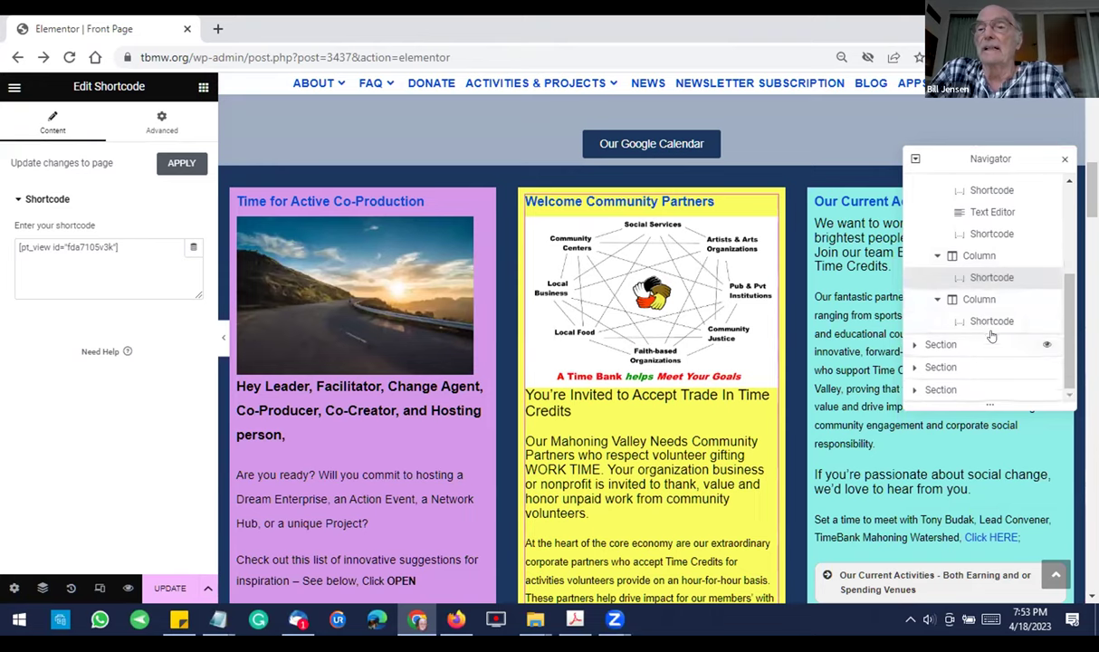
click(1044, 323)
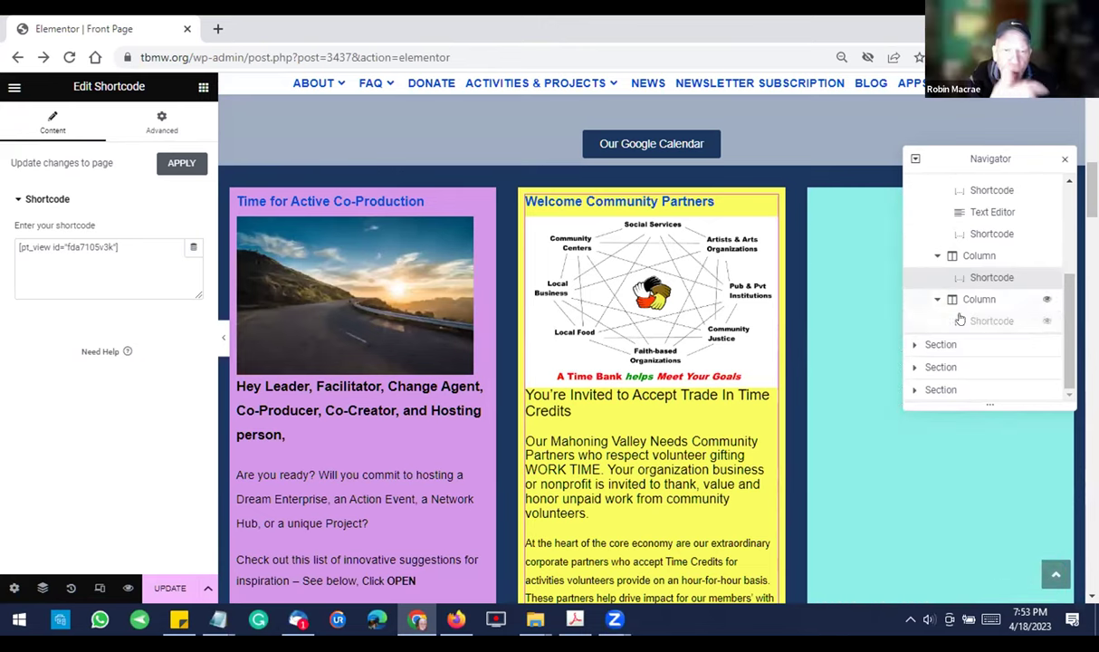
click(1044, 323)
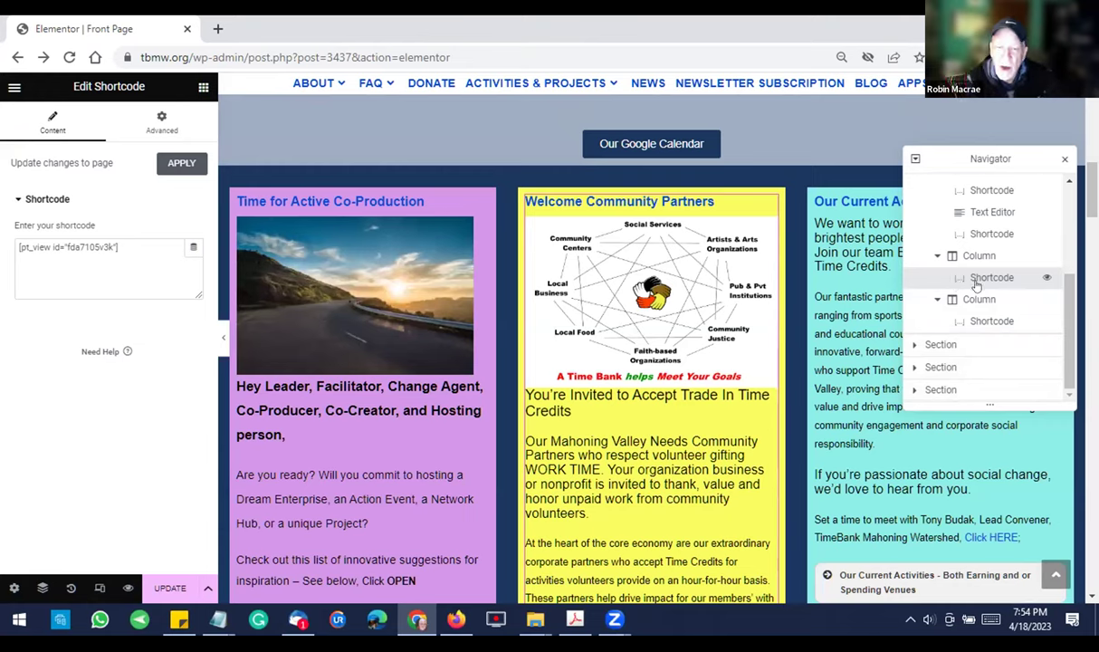
- Review the Navigator structure and reopen the first column's Goals & Dreams text widget to examine its editable content
scroll(1005, 280, up, 5)
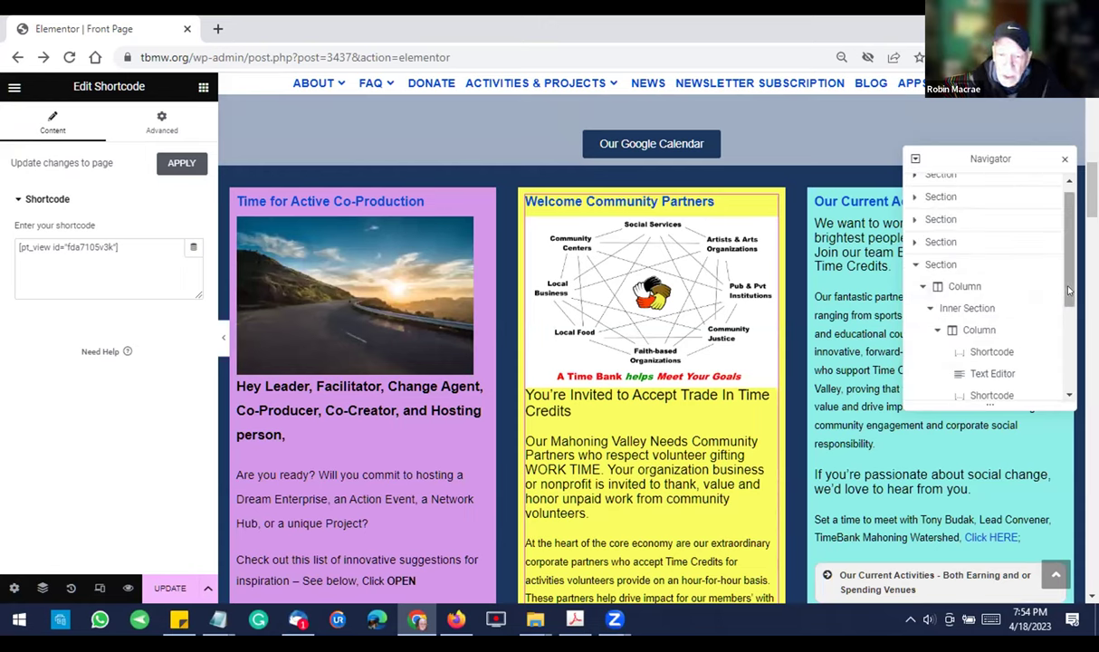
scroll(1014, 272, up, 1)
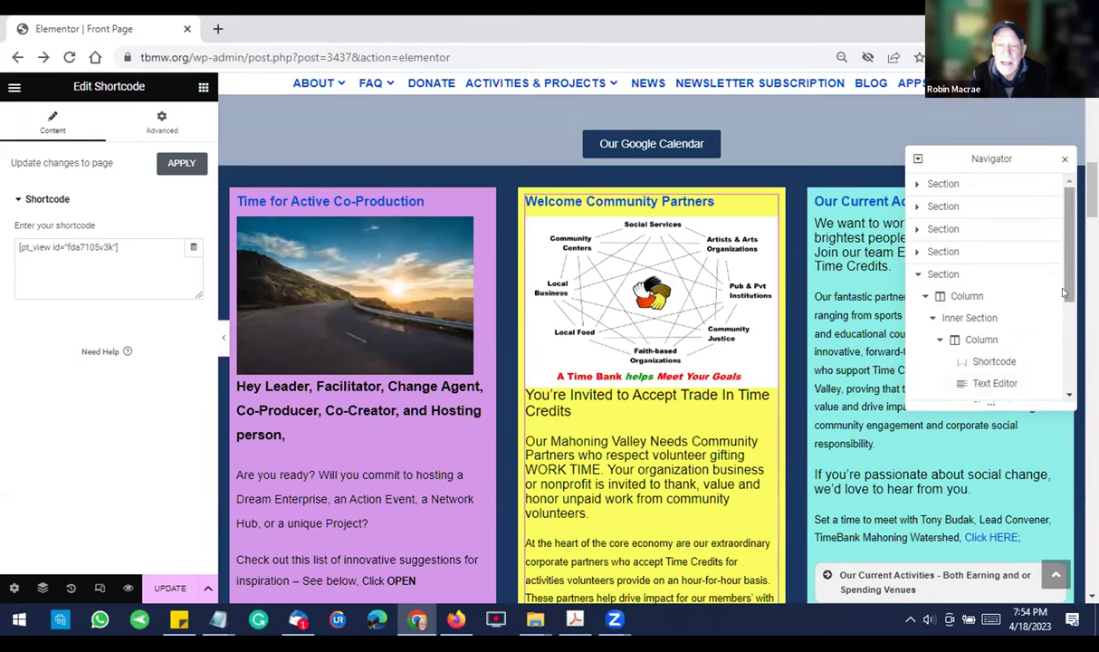
scroll(1064, 303, down, 2)
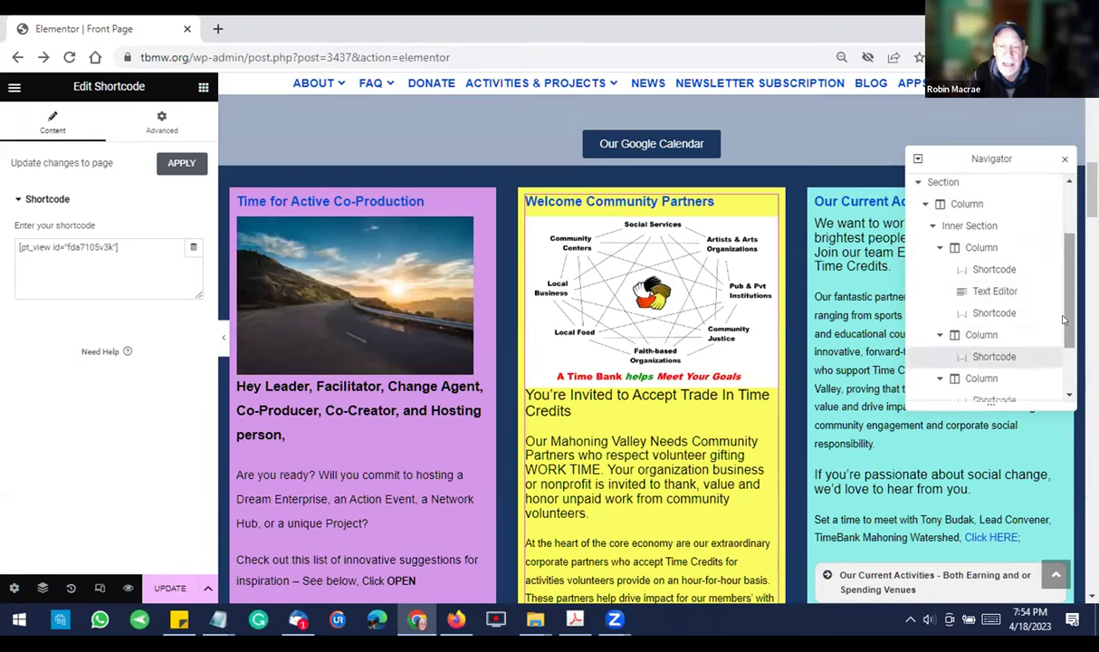
click(1013, 293)
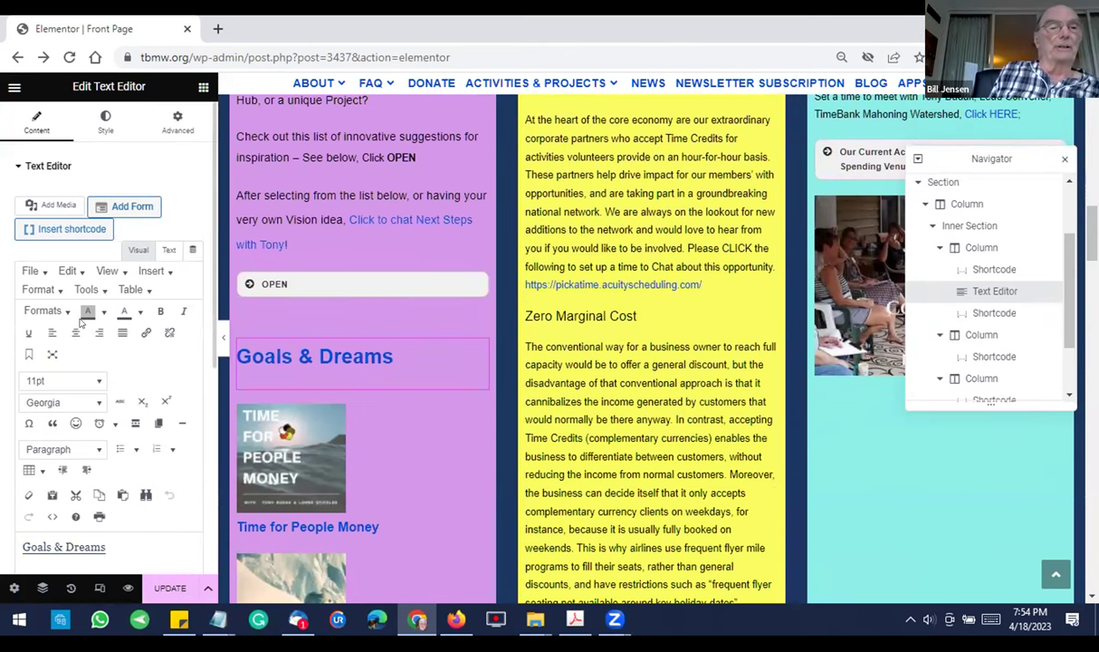
scroll(82, 331, down, 2)
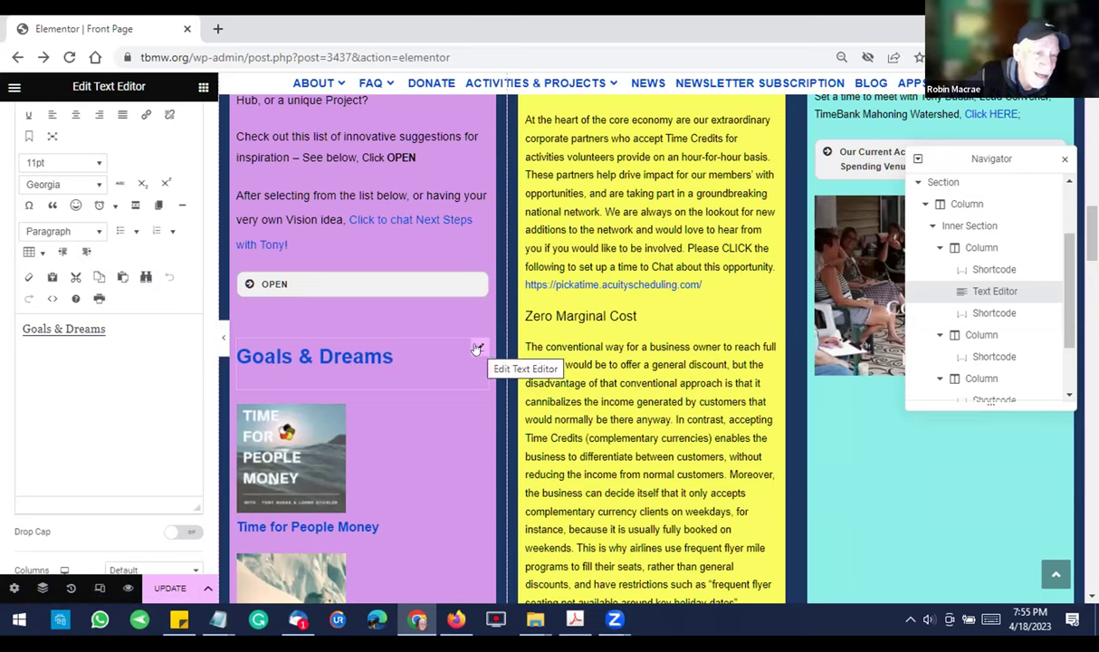
scroll(417, 360, up, 1)
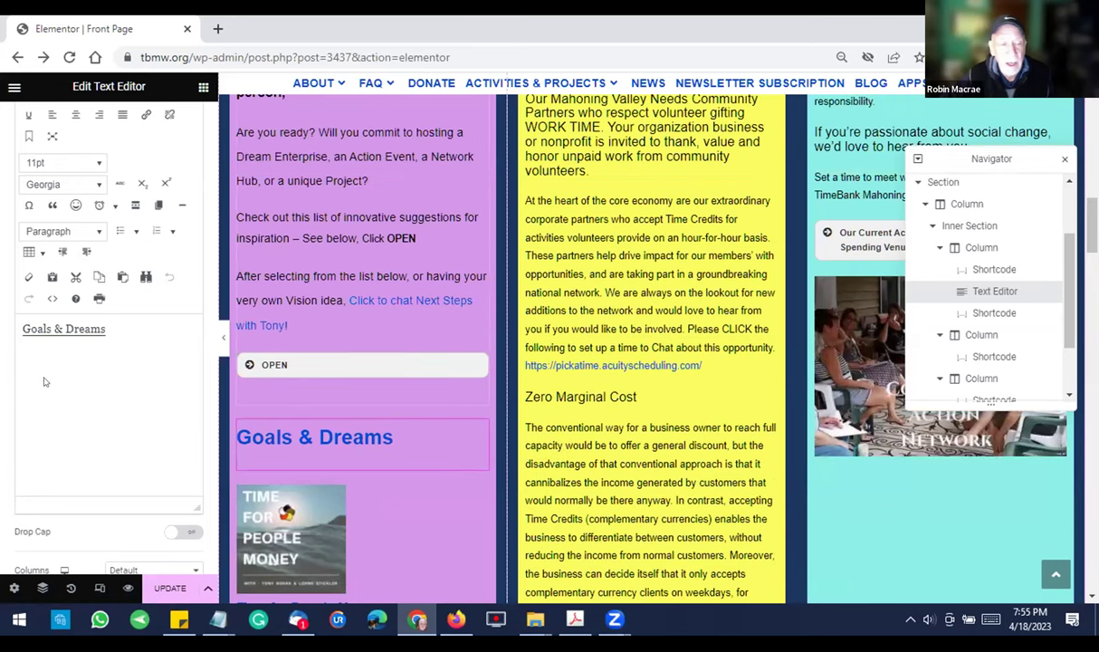
- Review the tops of the three front-page columns and open the second column's Shortcode widget to read its shortcode
click(113, 344)
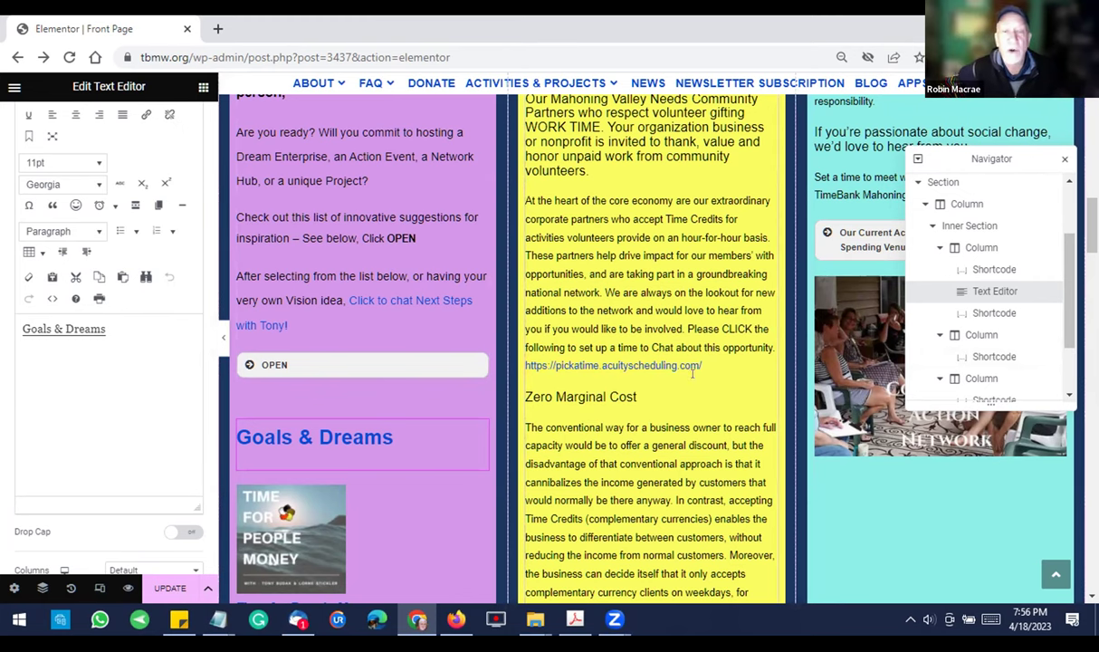
scroll(692, 381, up, 2)
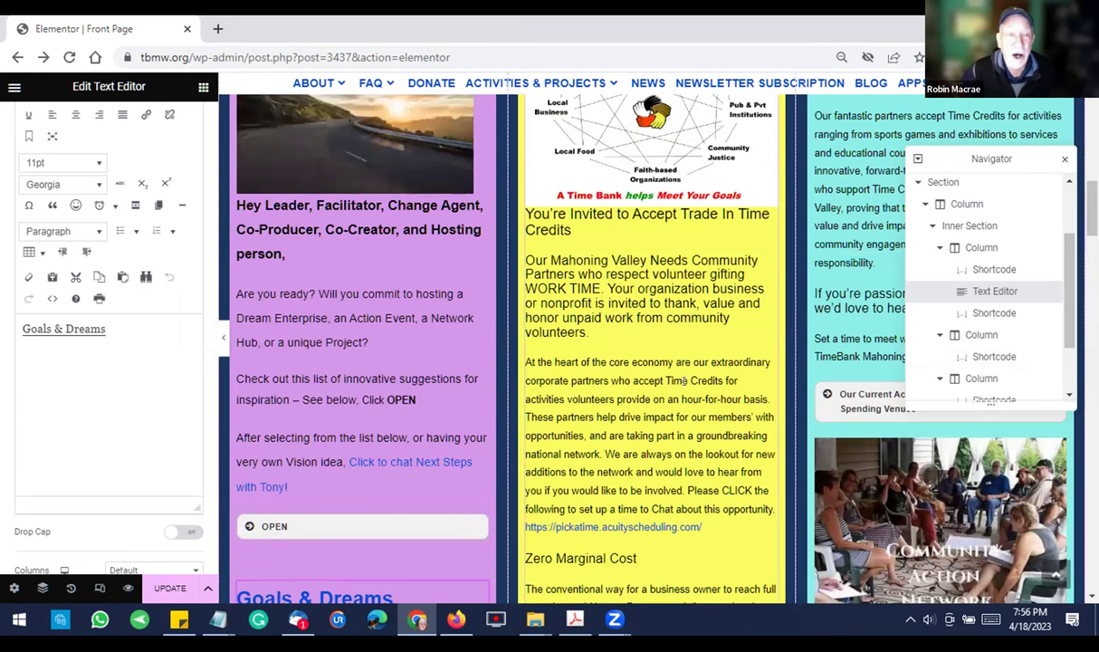
scroll(685, 381, up, 2)
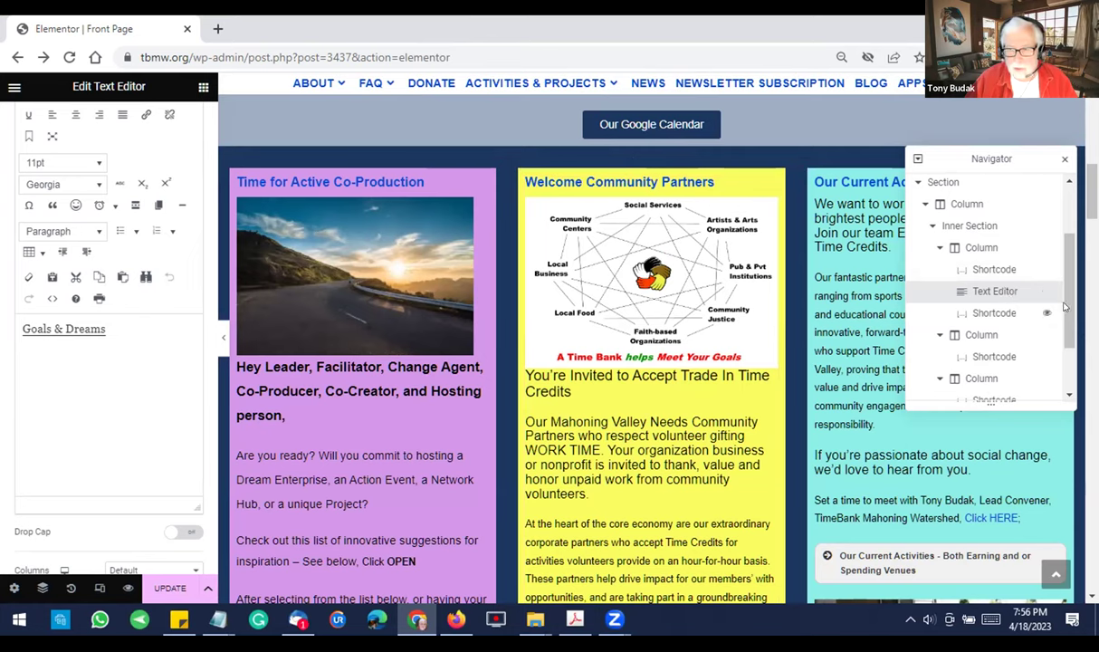
drag(1068, 304, 1063, 322)
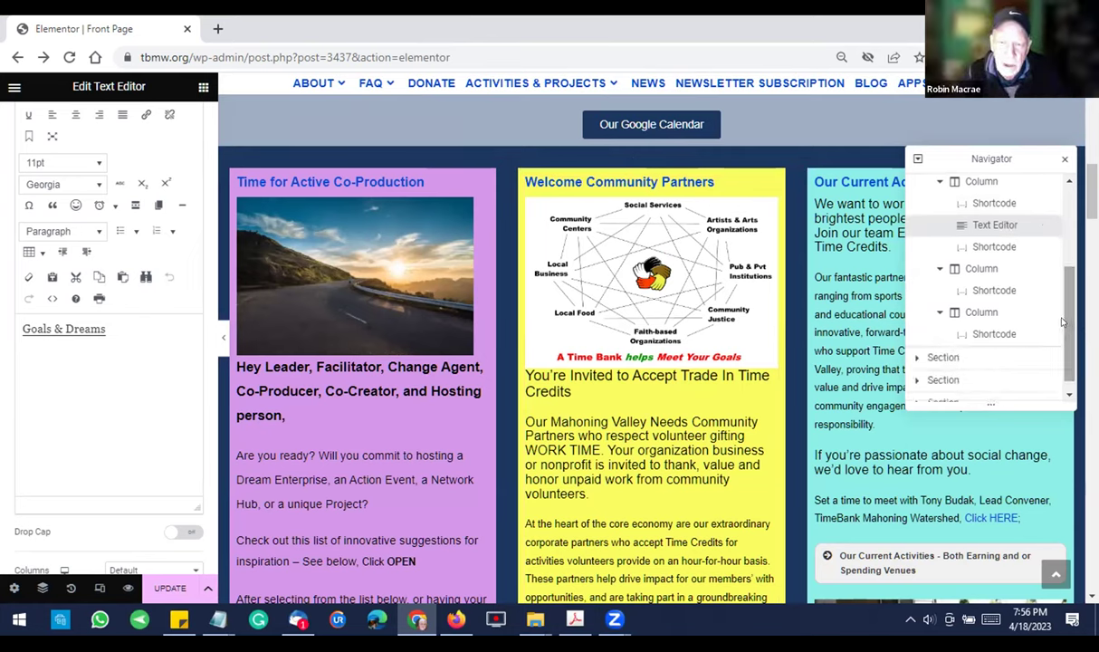
click(992, 291)
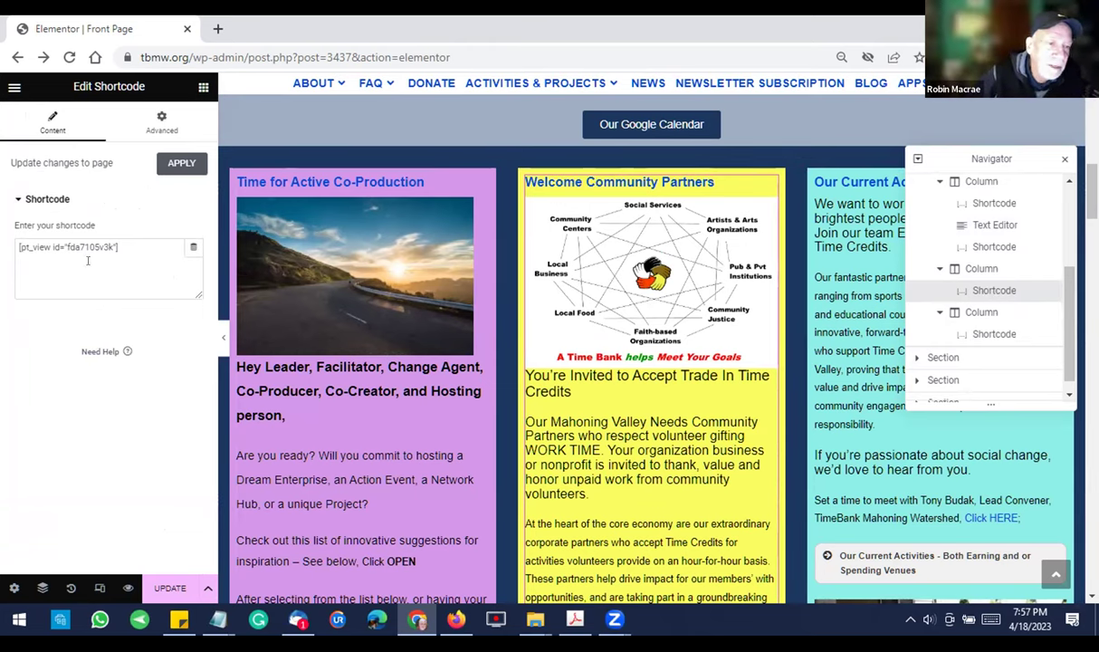
- Examine the advanced settings of the second column's Shortcode widget, from its layout options through to Custom CSS
click(154, 126)
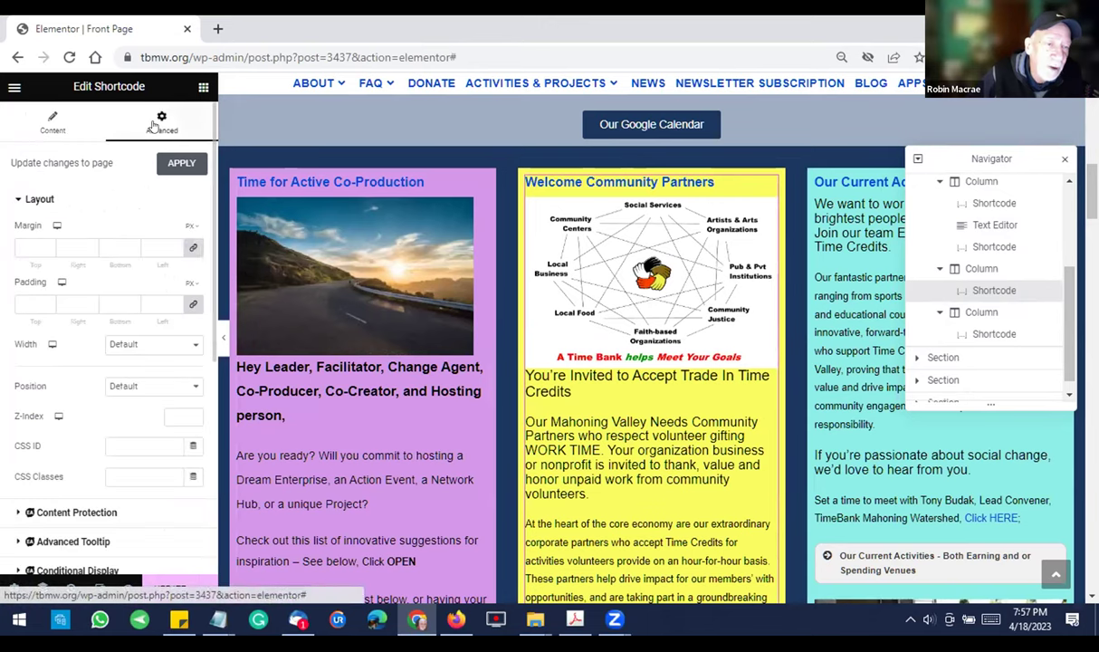
scroll(132, 317, down, 2)
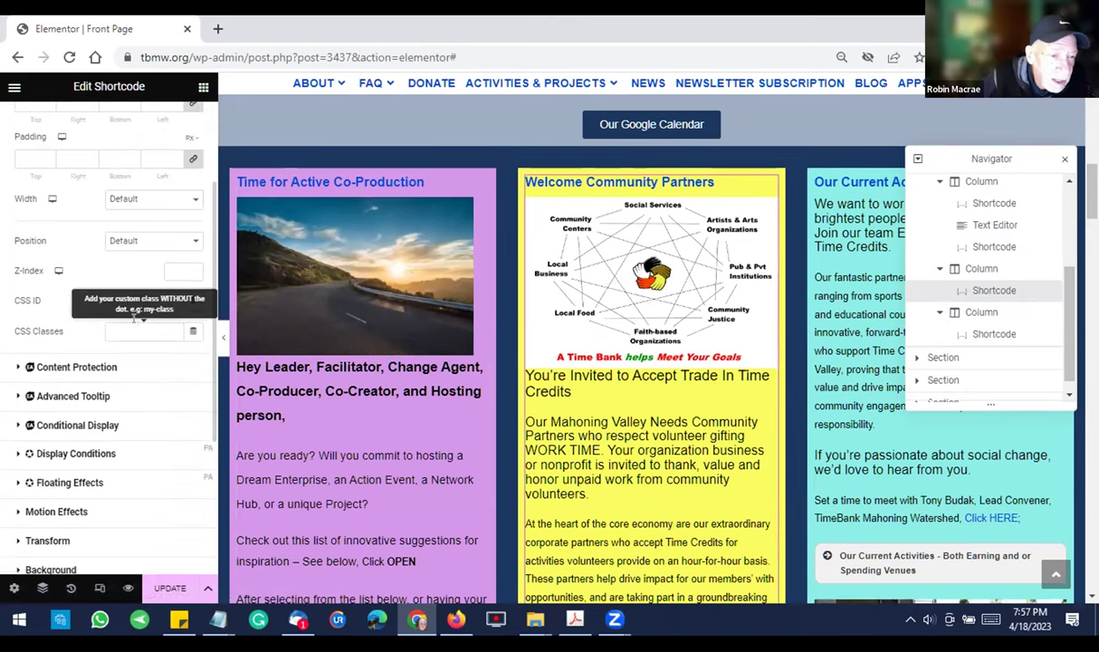
scroll(134, 409, down, 1)
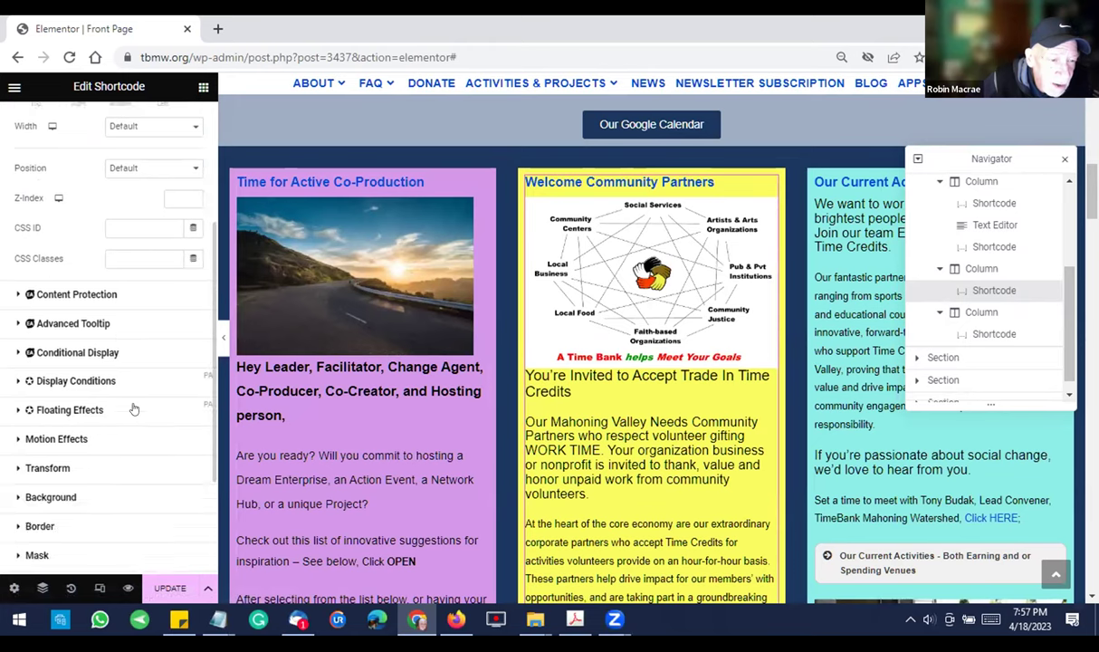
scroll(134, 409, down, 1)
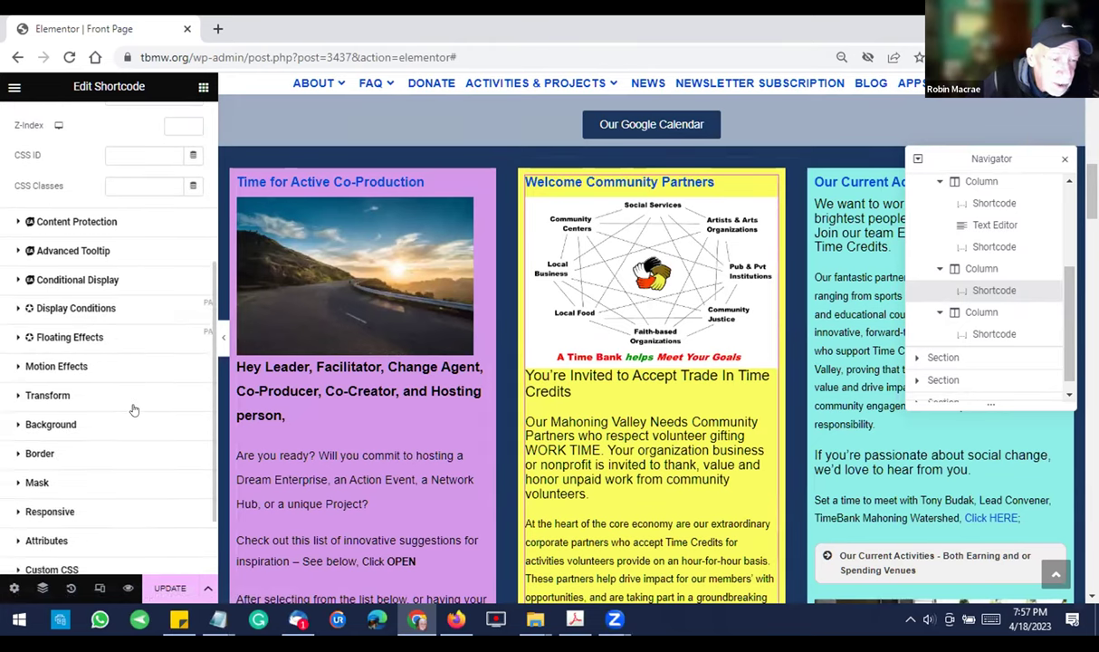
scroll(134, 410, down, 1)
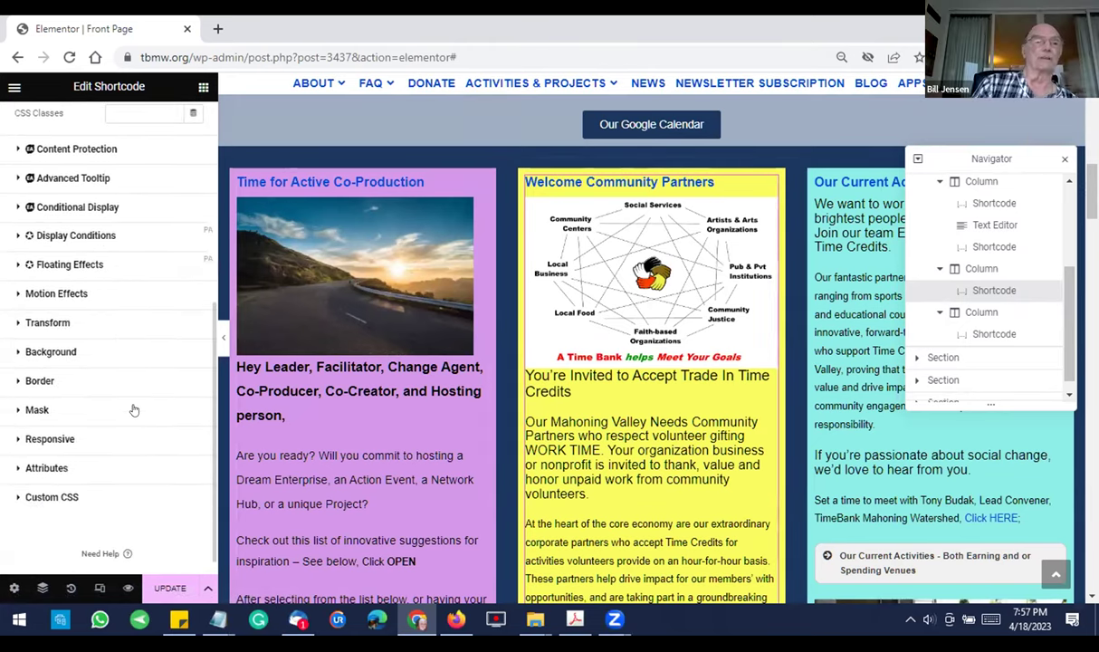
scroll(133, 407, up, 3)
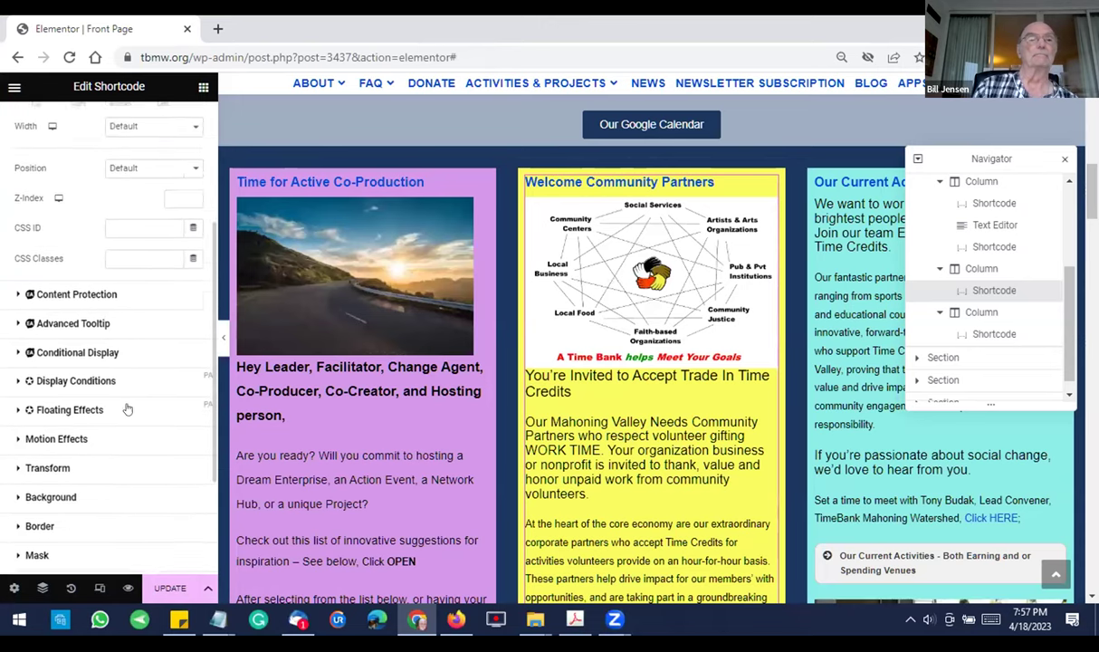
scroll(127, 402, up, 1)
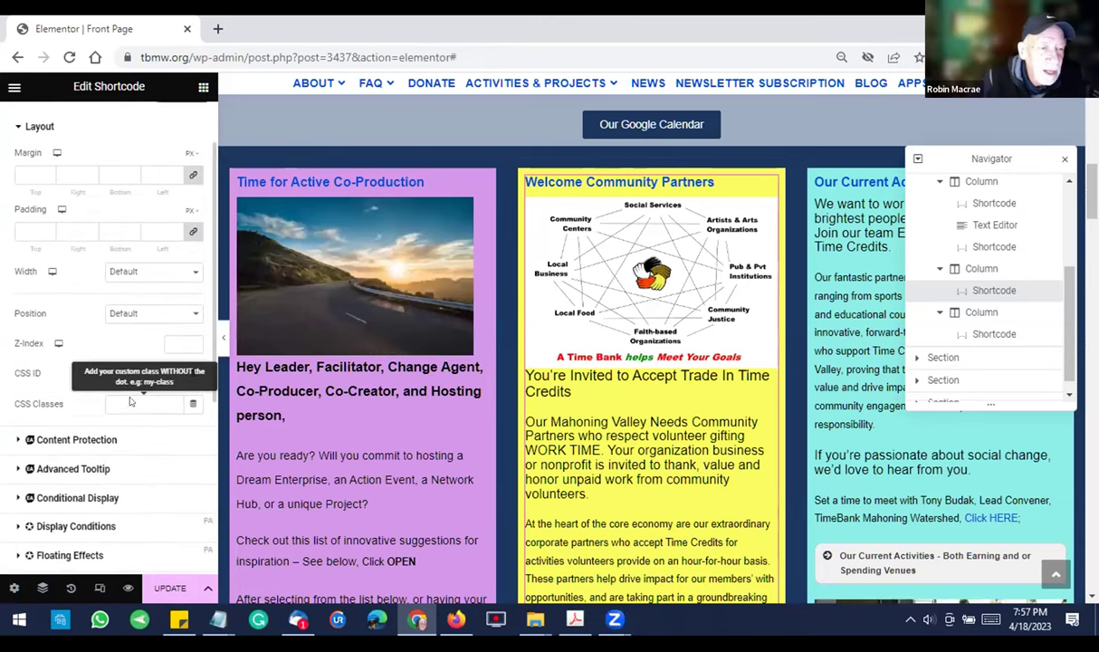
scroll(128, 398, up, 1)
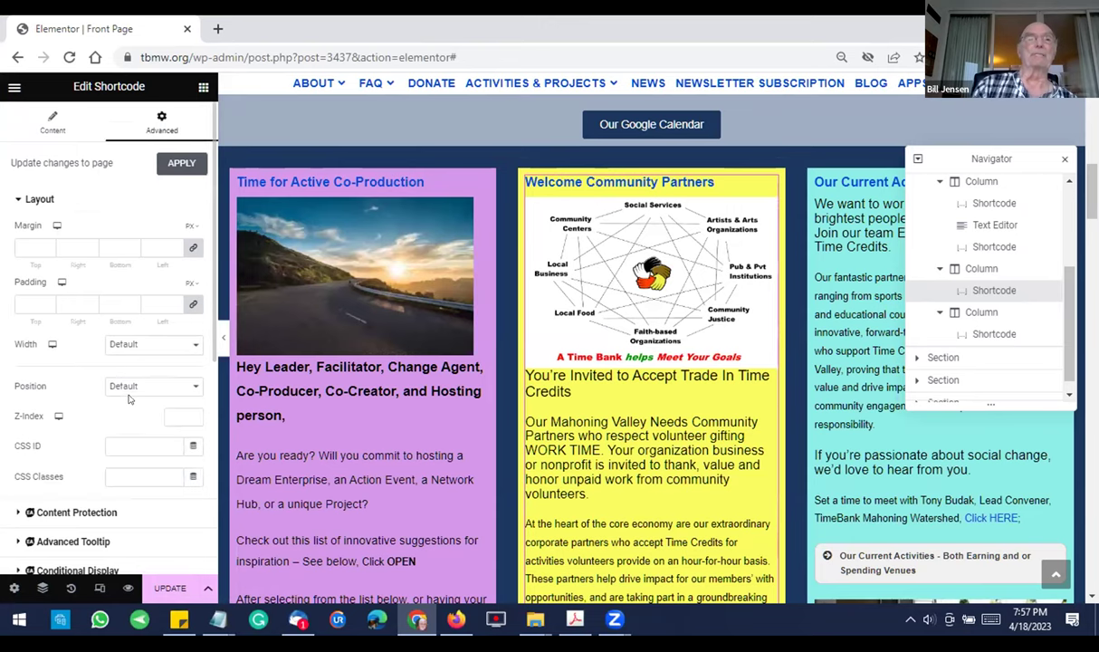
scroll(128, 399, down, 3)
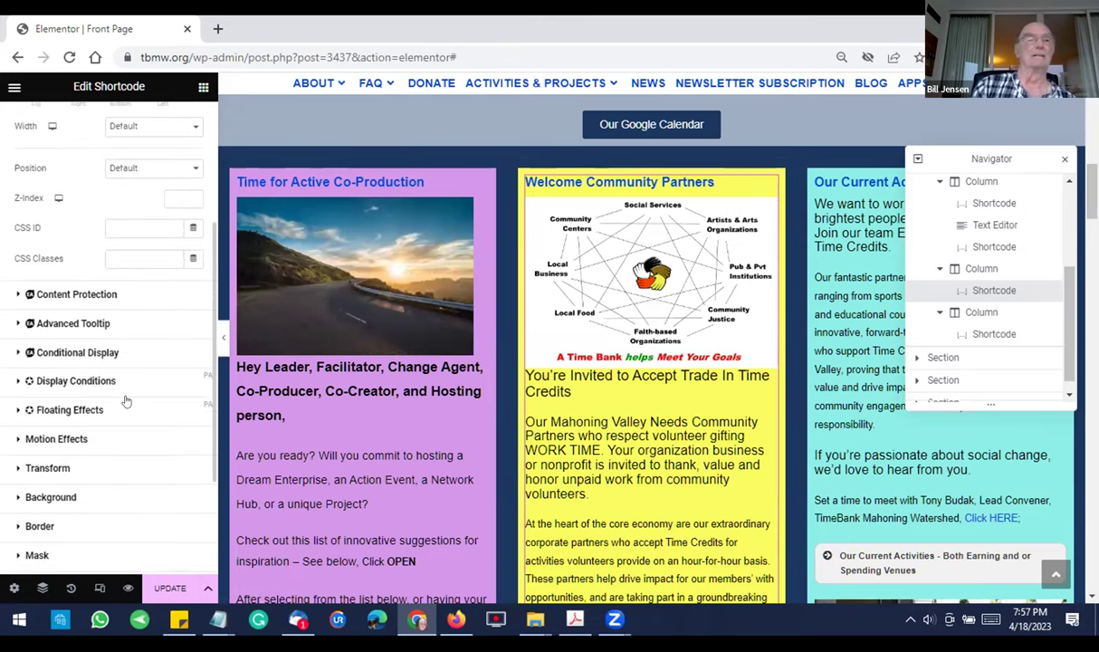
scroll(127, 402, down, 2)
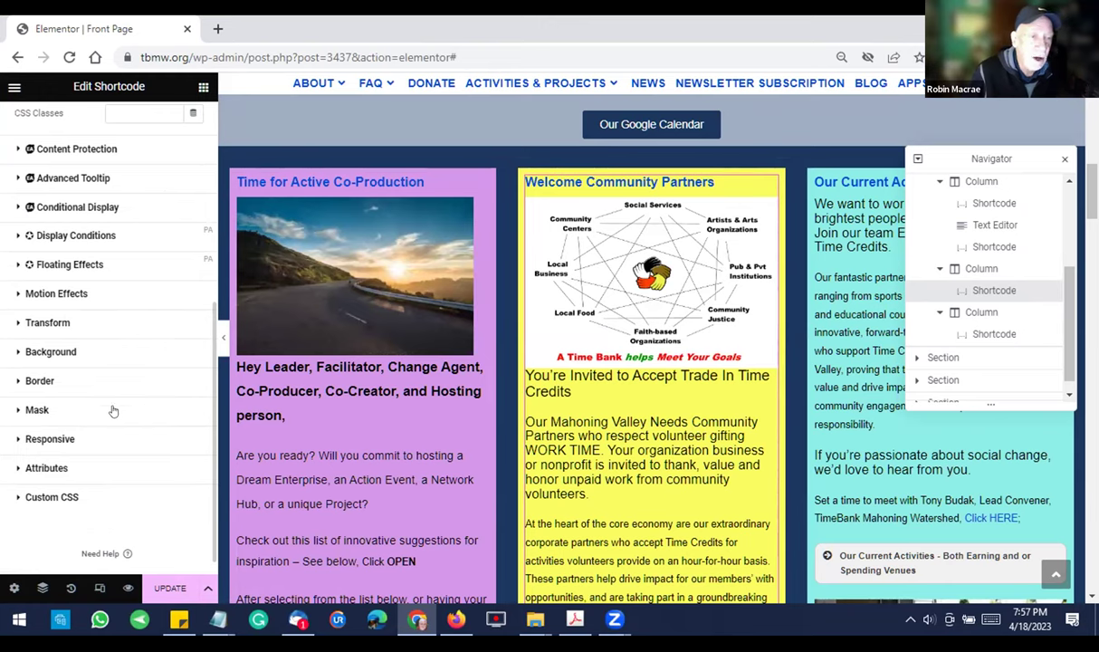
scroll(102, 389, up, 3)
scroll(98, 395, up, 3)
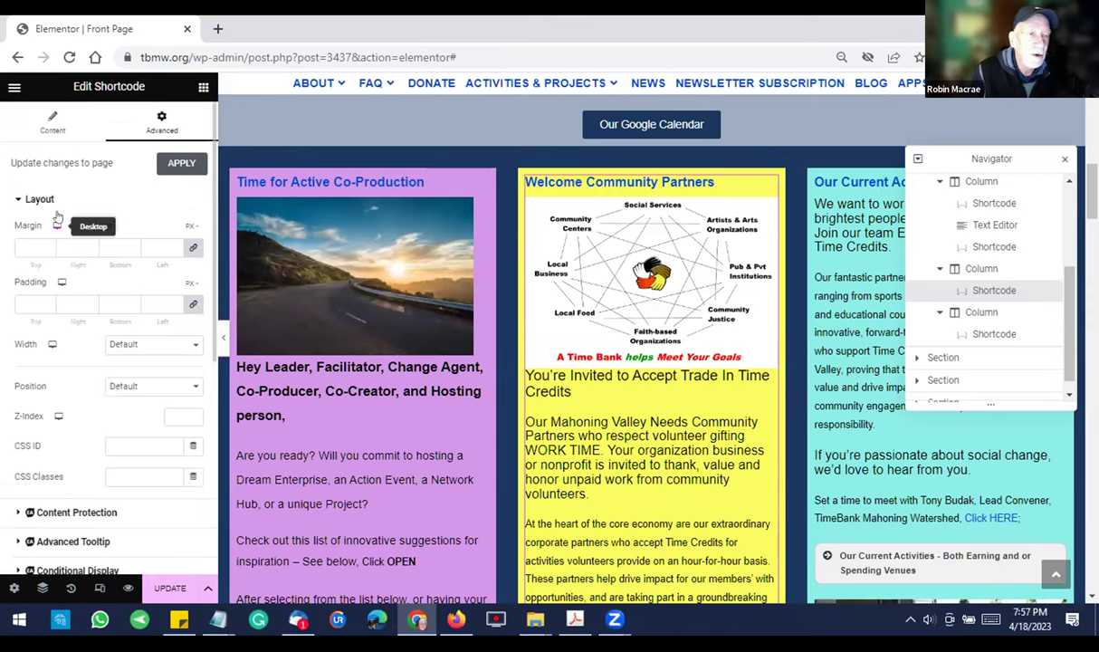
- Exit the Elementor editor with WP Dashboard as the exit destination, leaving the page without saving changes
click(15, 87)
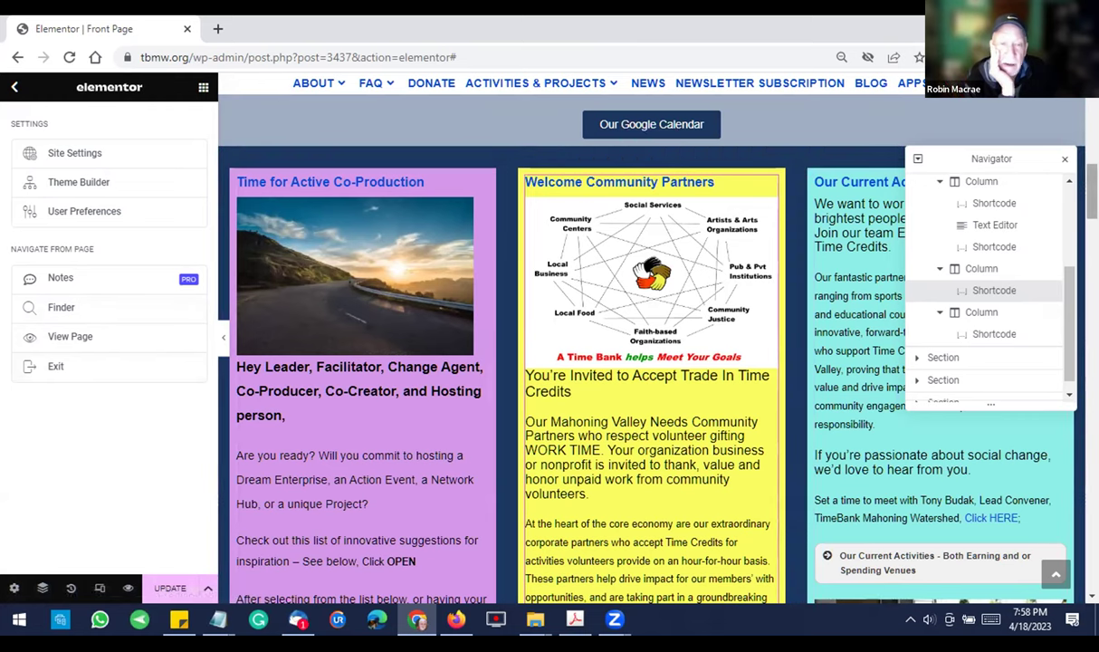
click(1055, 574)
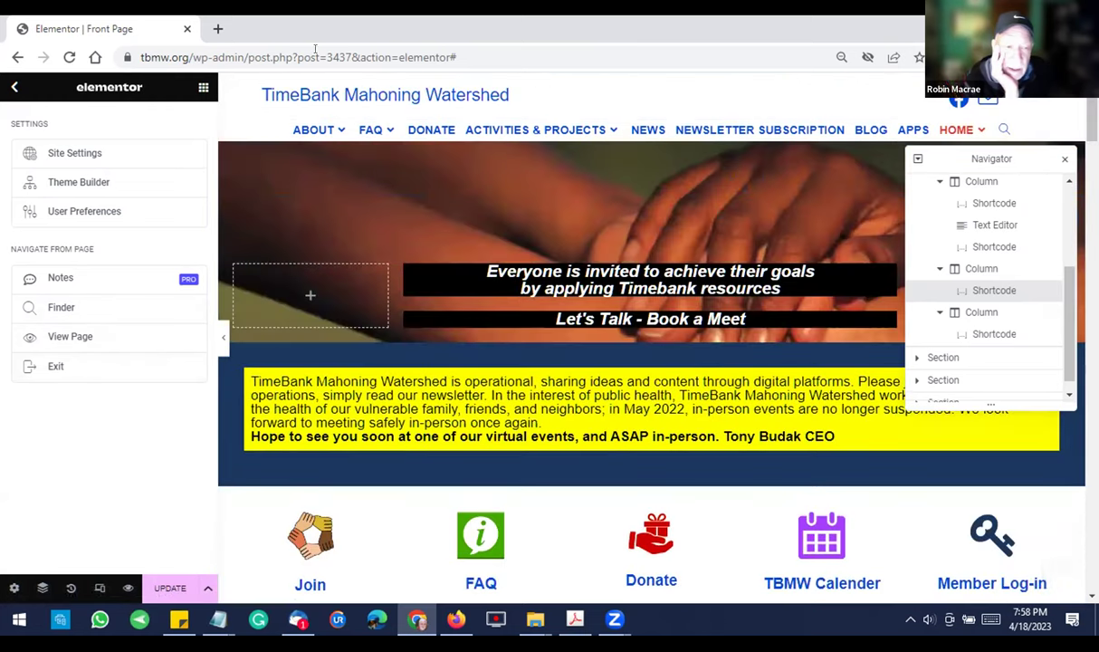
mouse_move(319, 127)
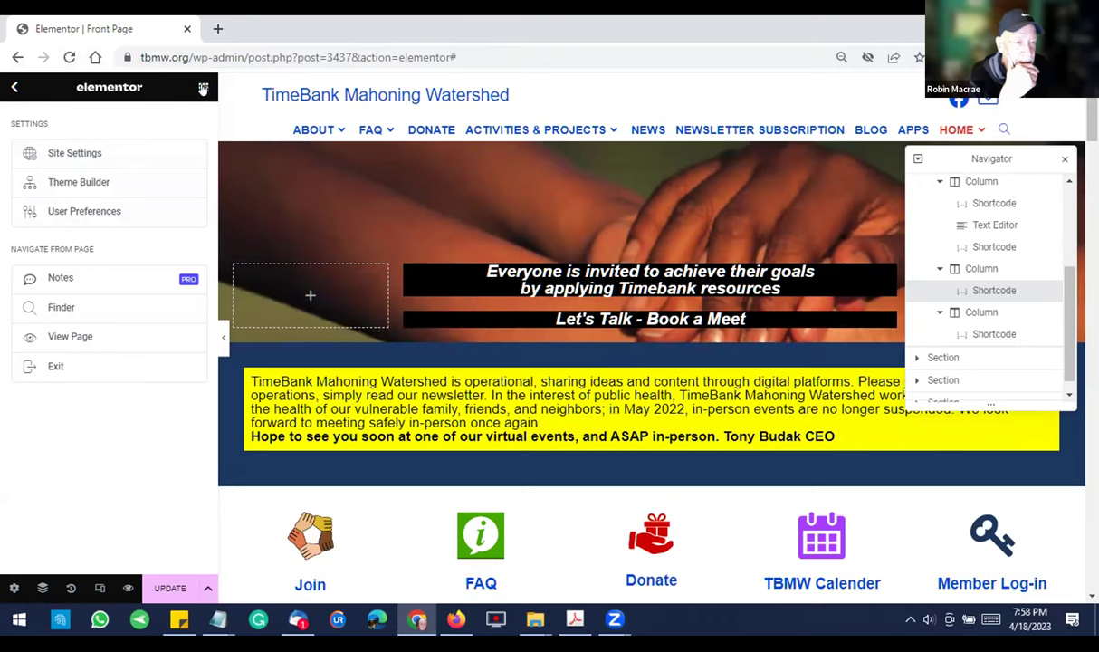
click(40, 365)
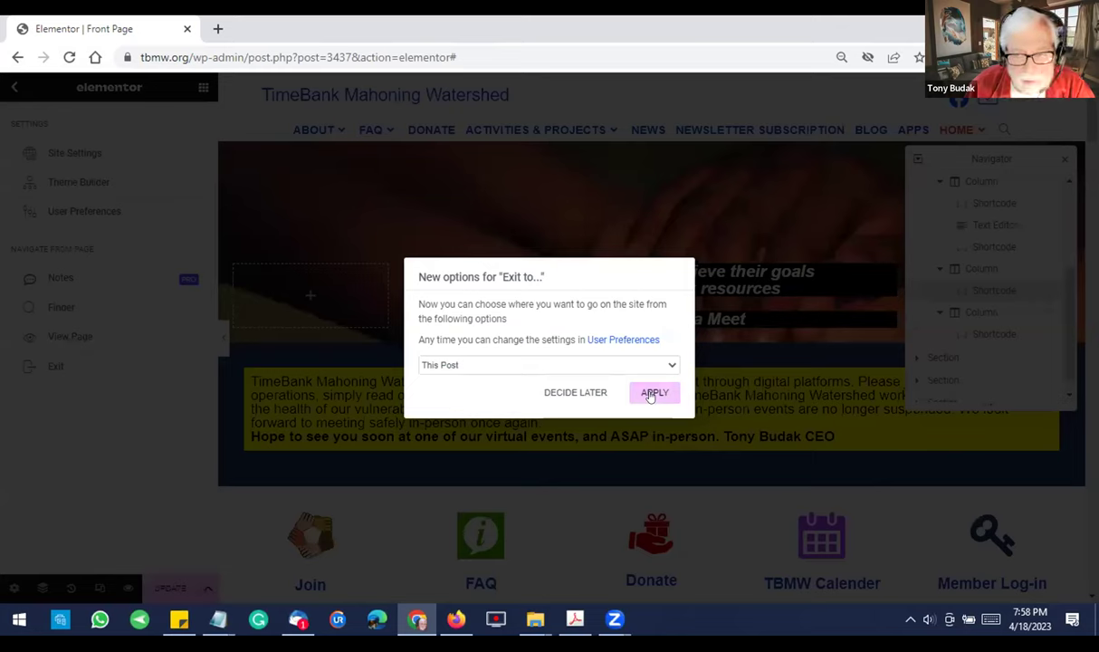
click(585, 367)
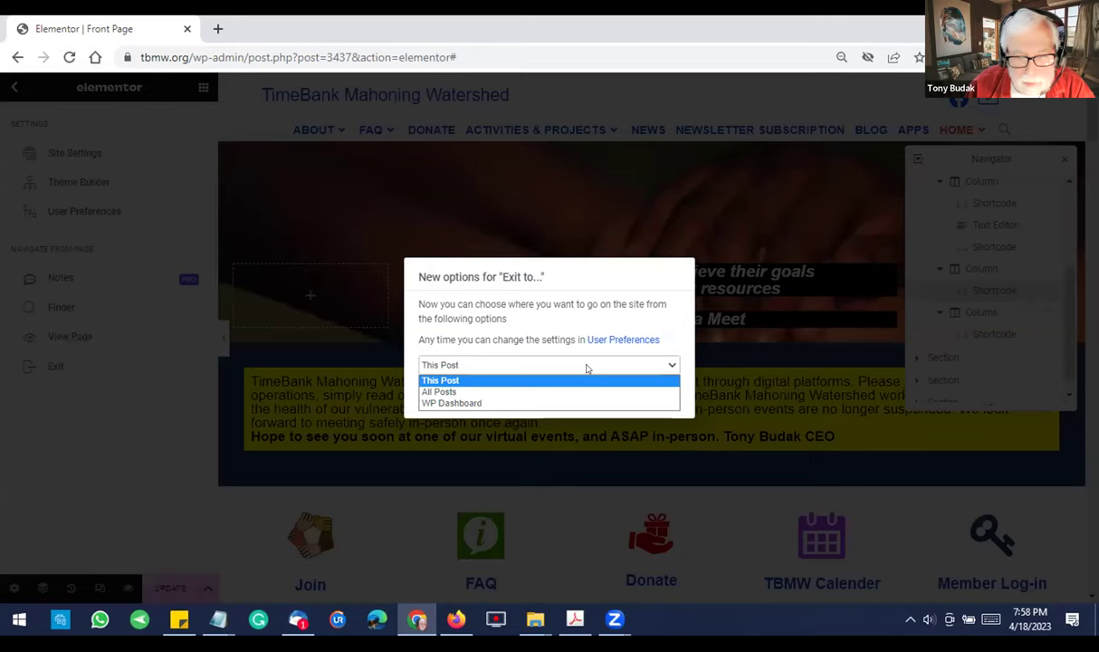
click(474, 404)
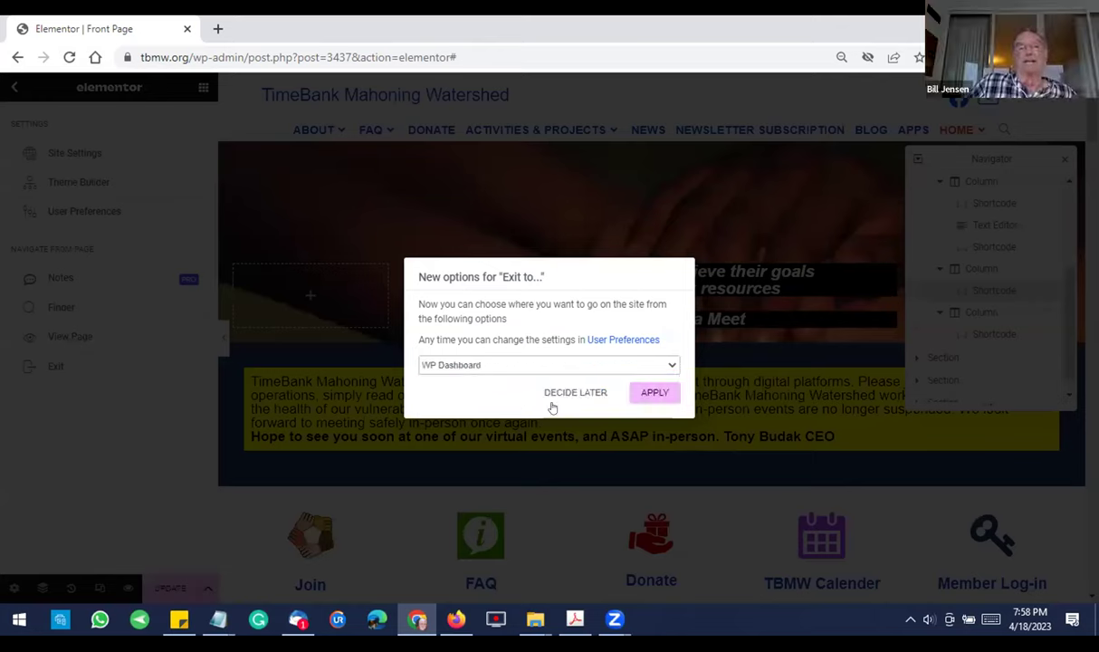
click(652, 393)
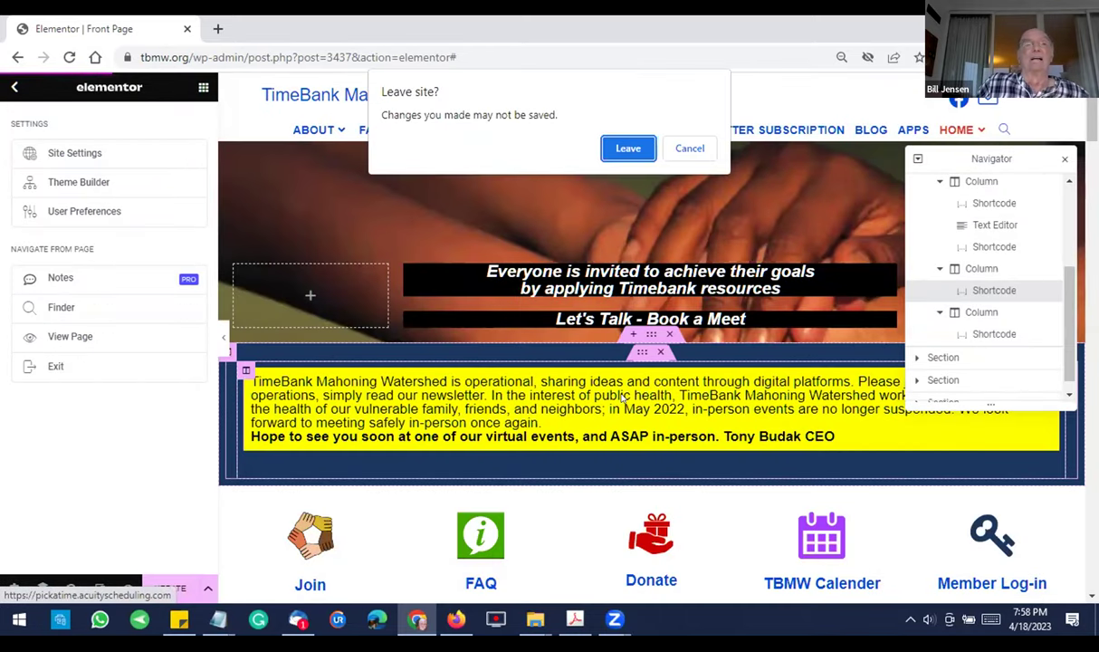
click(627, 149)
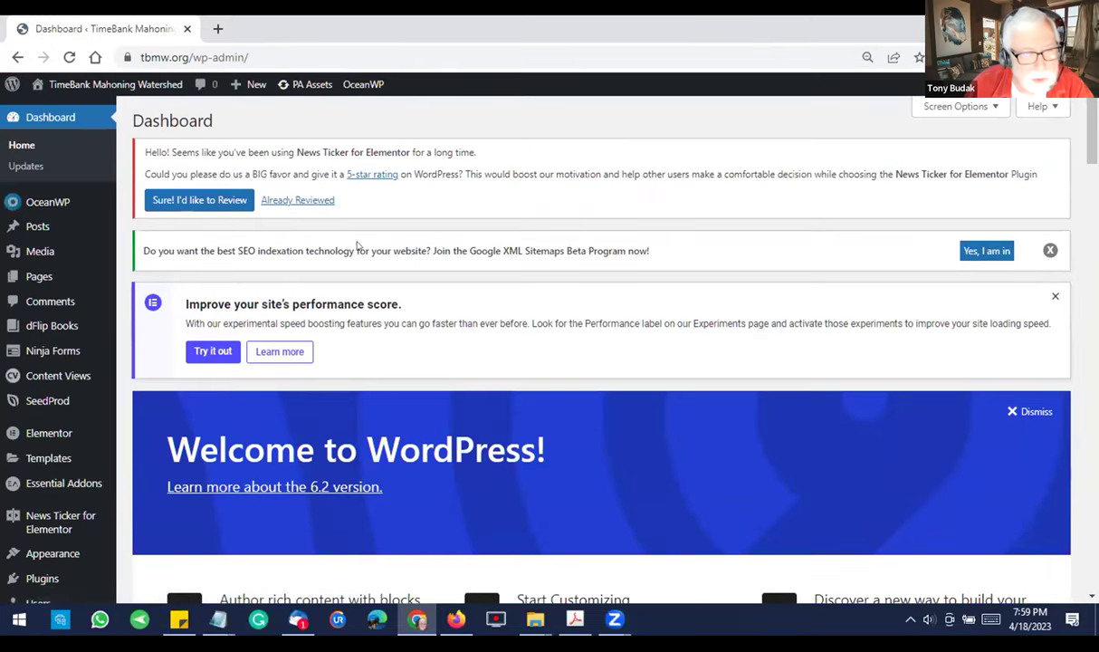
- Open the TimeBank site's list of installed plugins from the WordPress dashboard
mouse_move(30, 205)
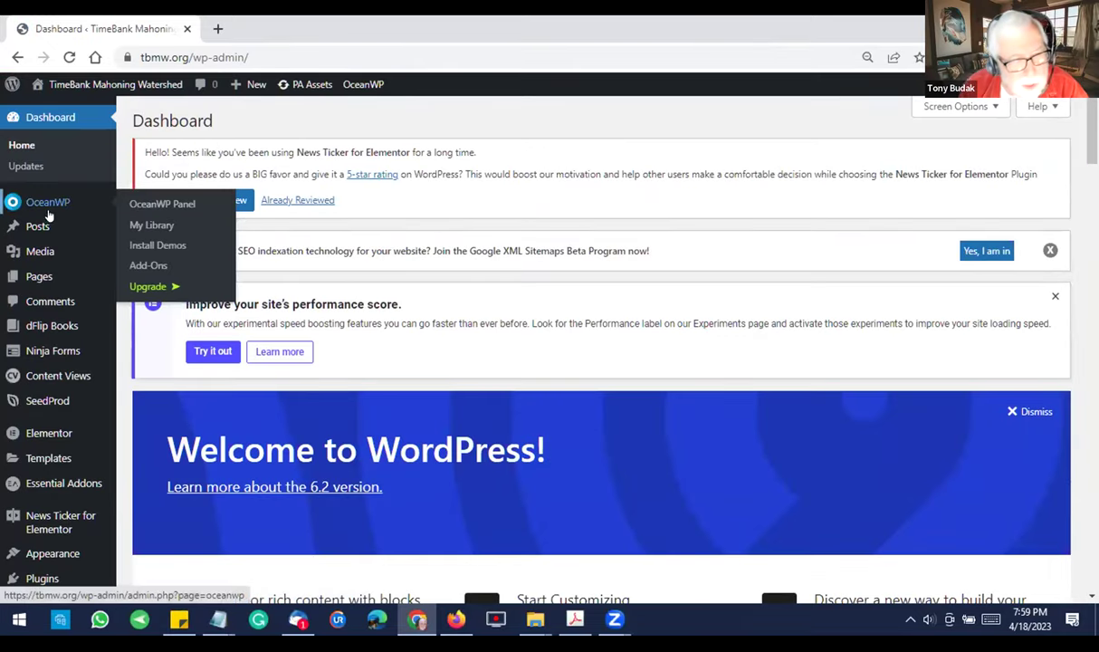
mouse_move(50, 272)
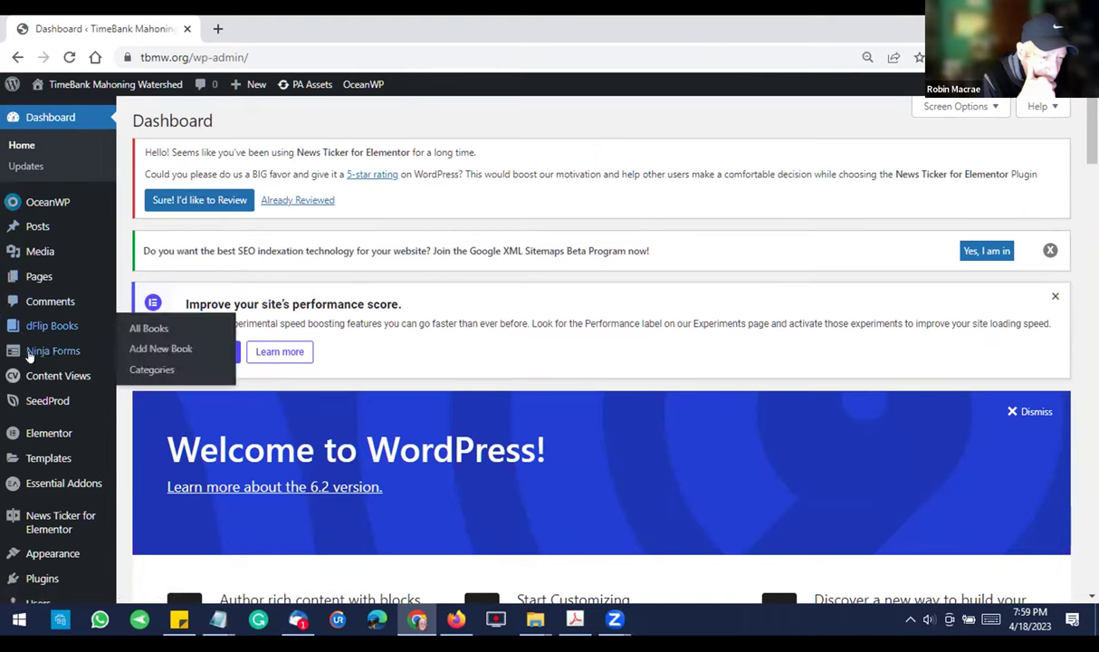
mouse_move(18, 439)
scroll(18, 450, down, 1)
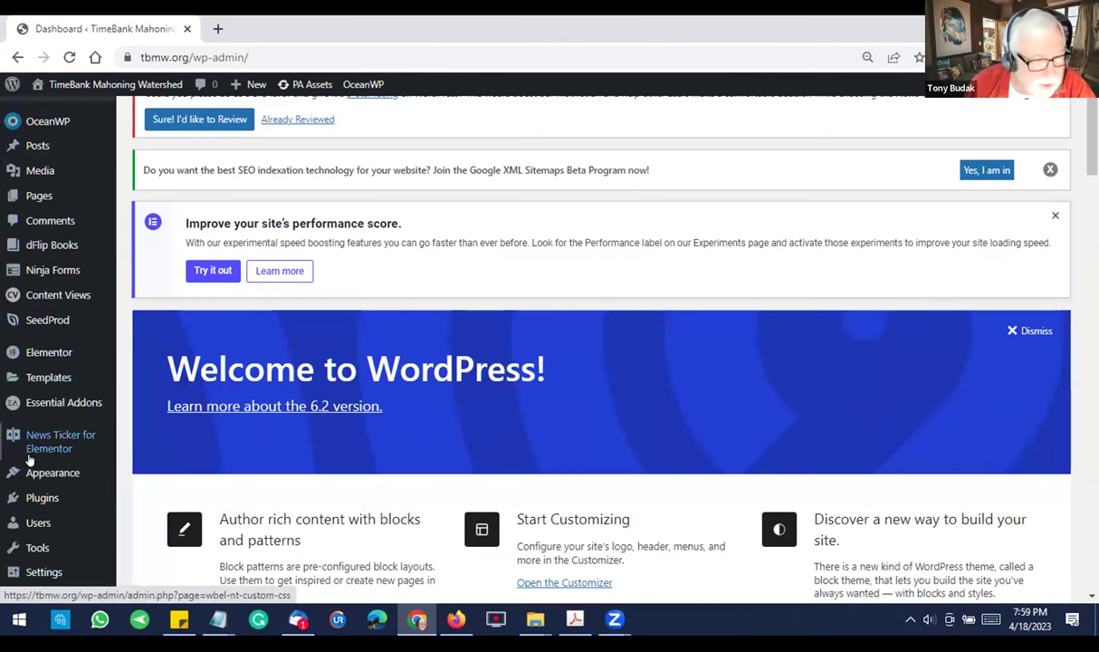
mouse_move(38, 493)
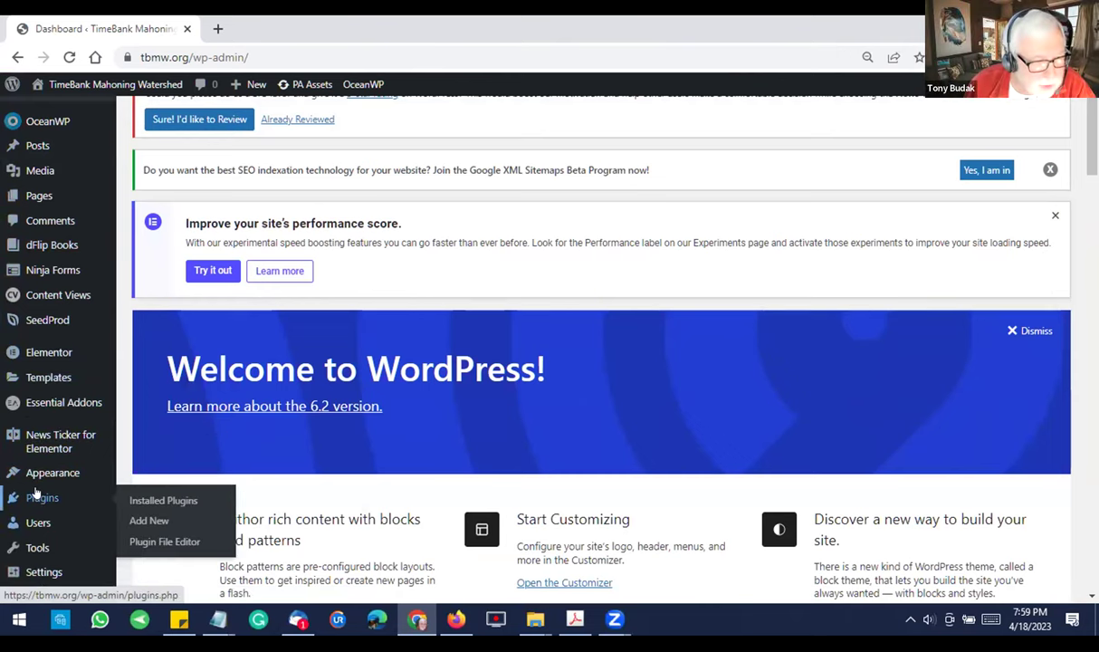
click(150, 502)
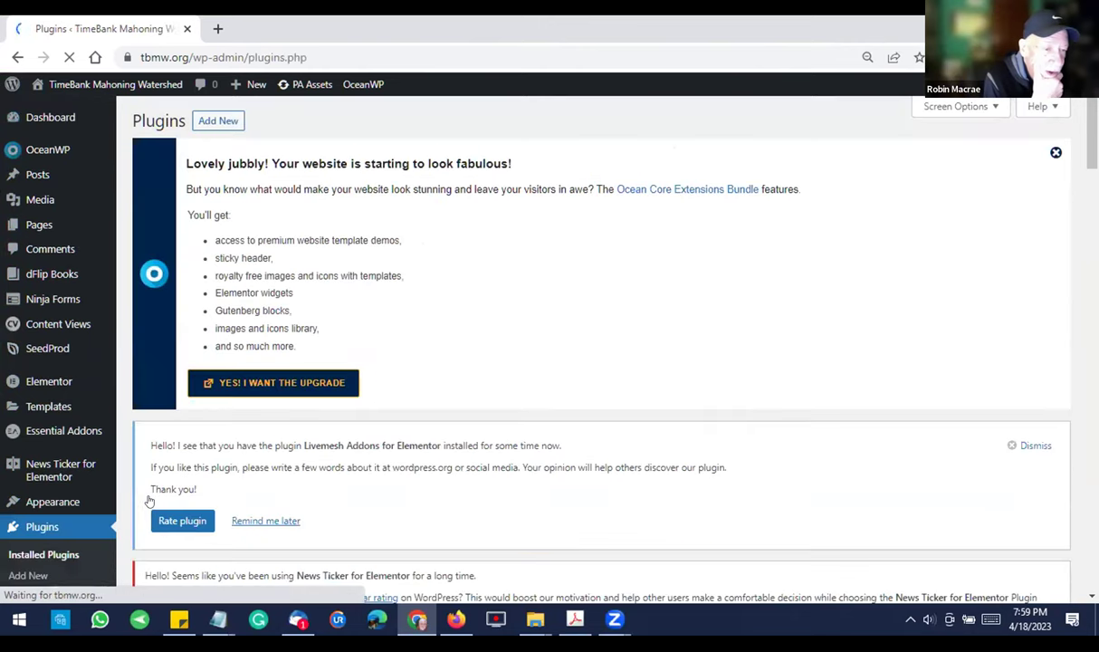
- Look through the full plugin list from 3D FlipBook to News Ticker for Elementor for a plugin that could generate the shortcodes
scroll(469, 389, down, 3)
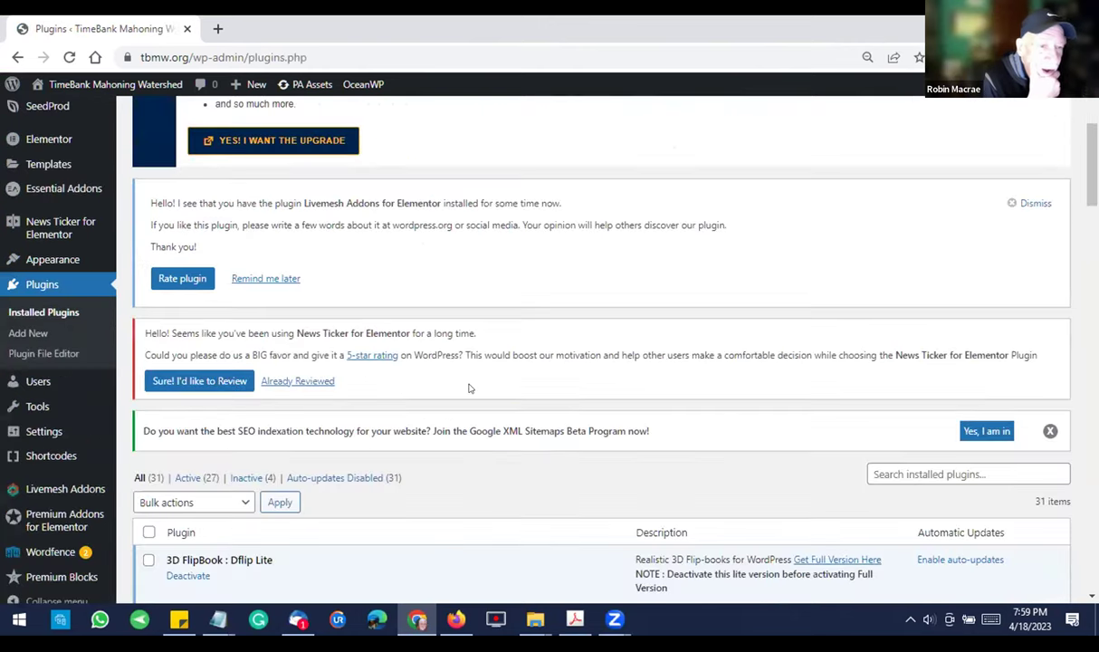
scroll(469, 388, down, 2)
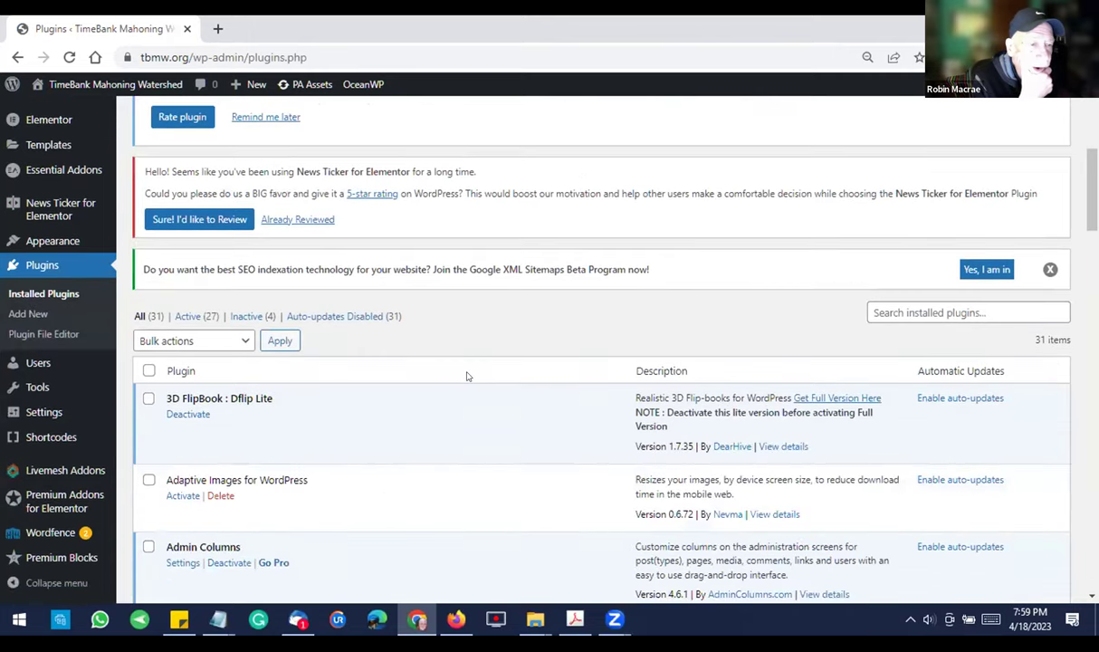
scroll(467, 384, down, 1)
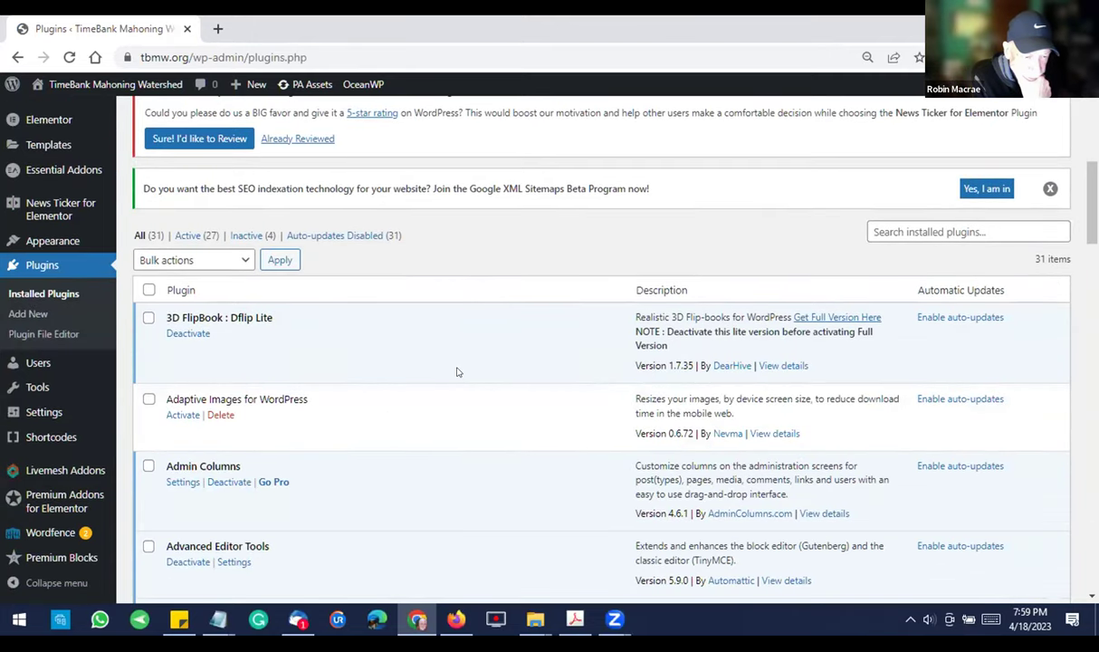
scroll(418, 374, down, 3)
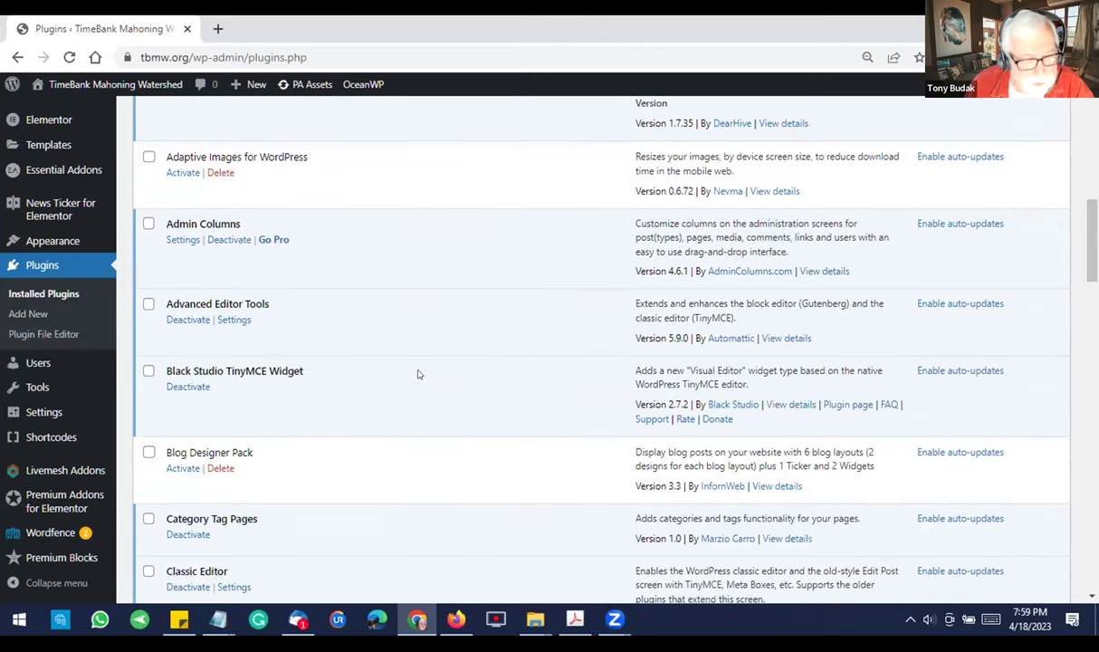
scroll(418, 374, down, 1)
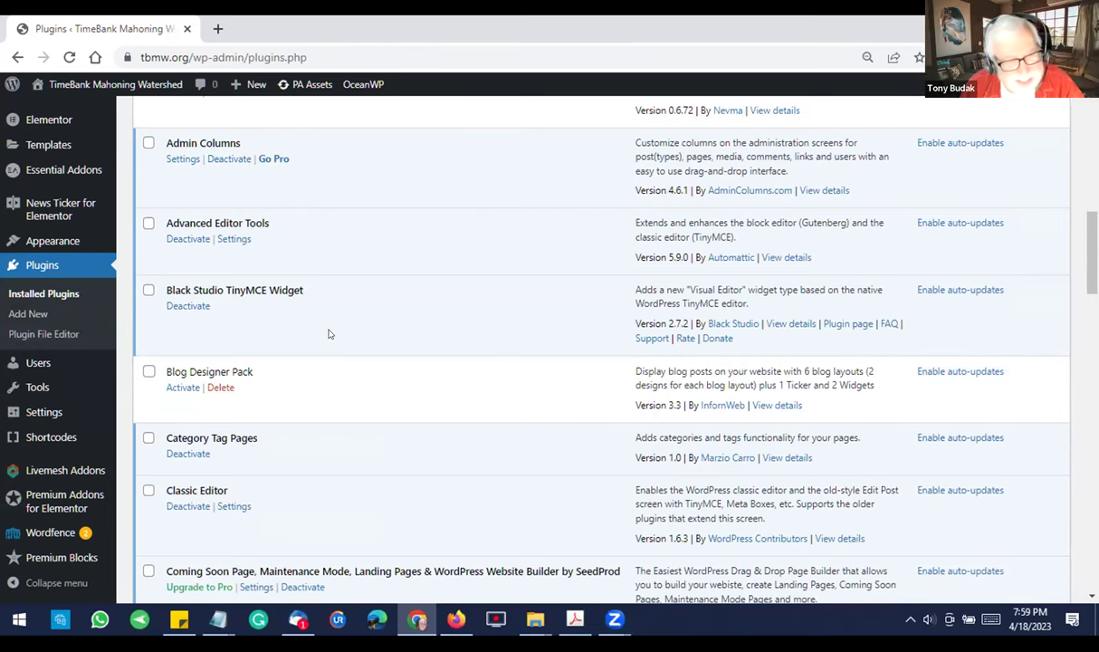
scroll(329, 335, down, 1)
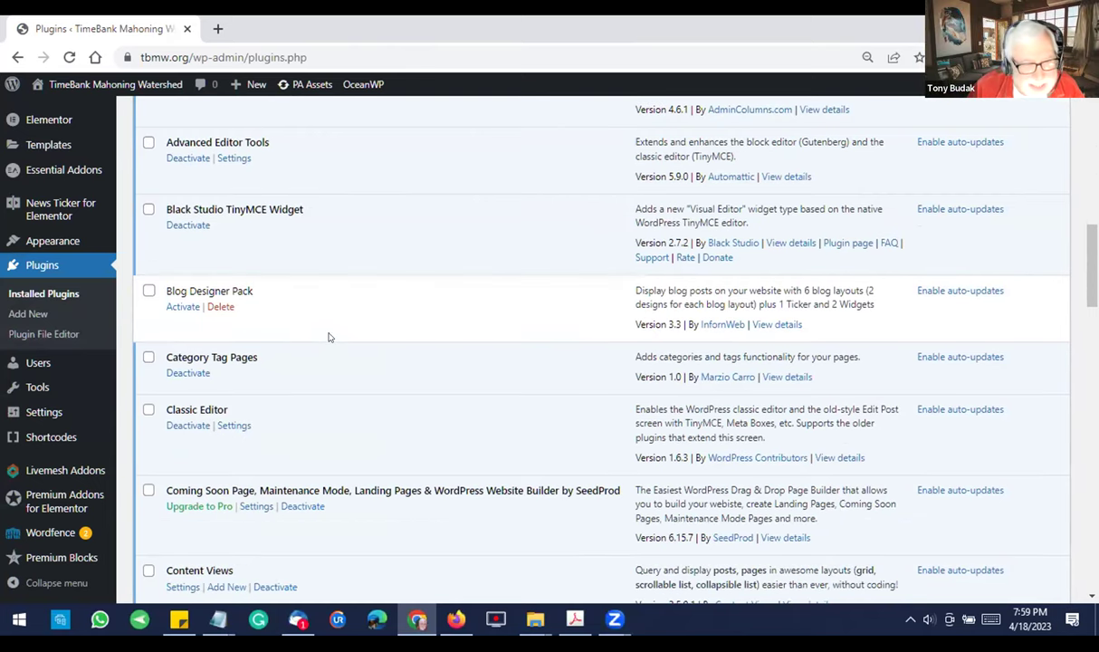
scroll(328, 340, down, 1)
scroll(327, 343, down, 1)
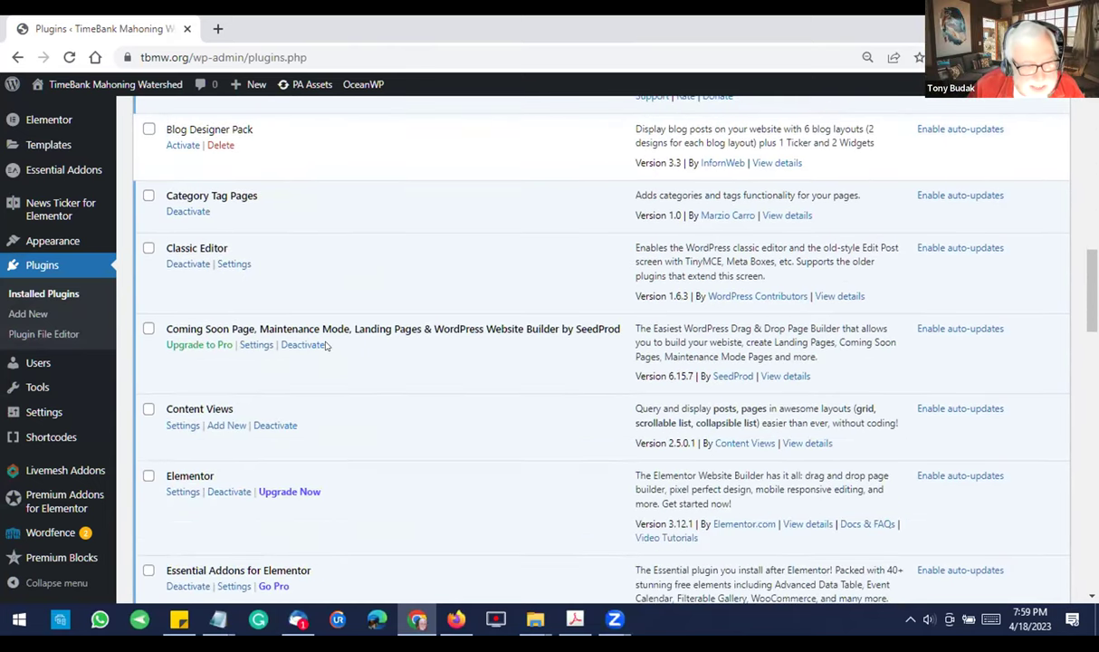
scroll(326, 345, down, 1)
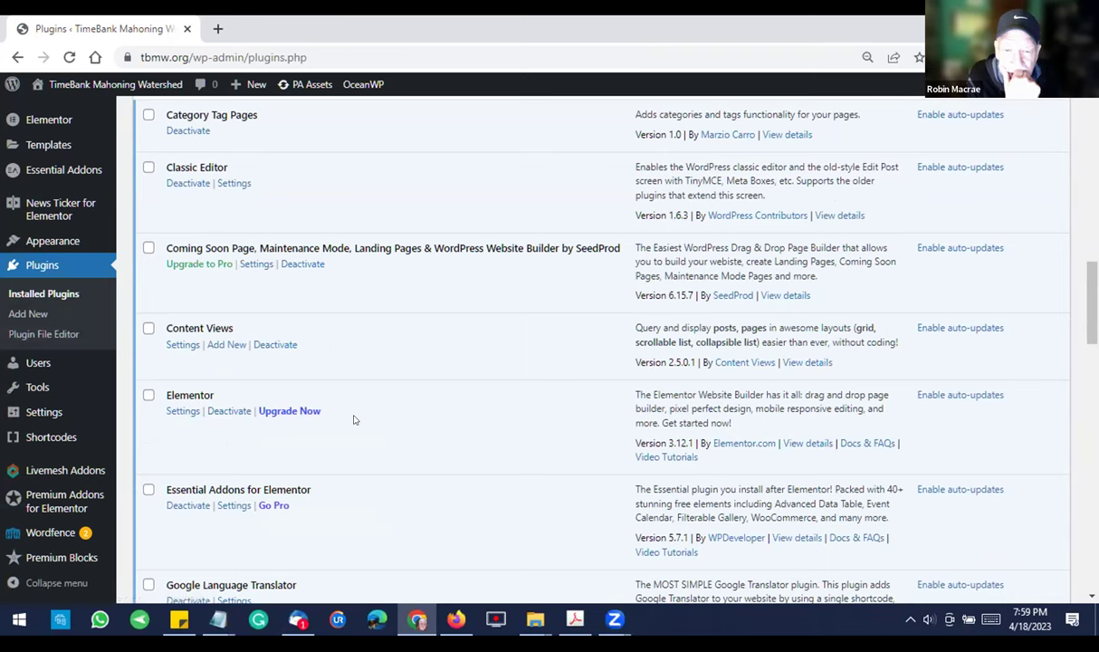
scroll(355, 419, down, 1)
scroll(355, 419, down, 1)
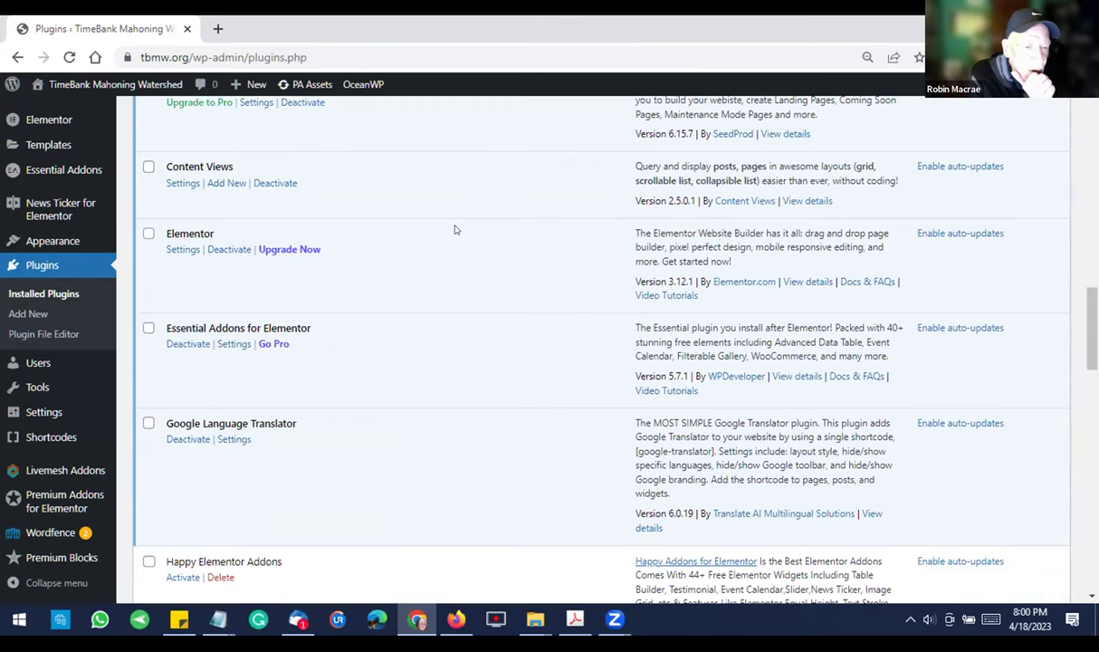
scroll(417, 228, down, 1)
scroll(417, 228, down, 1)
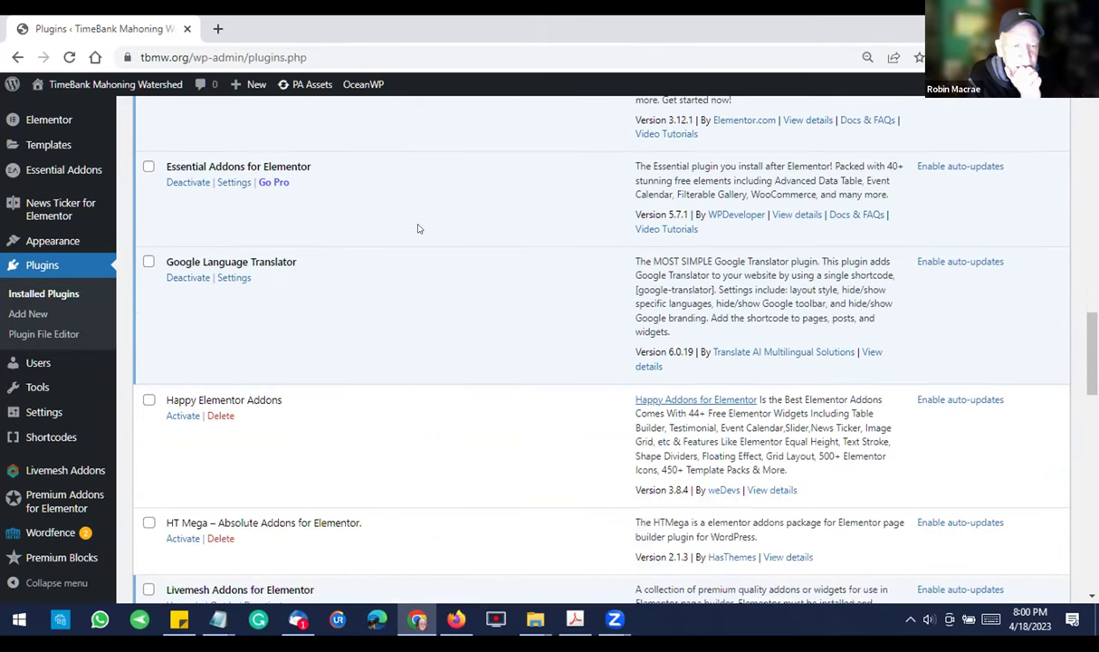
scroll(418, 228, down, 1)
scroll(418, 228, down, 1)
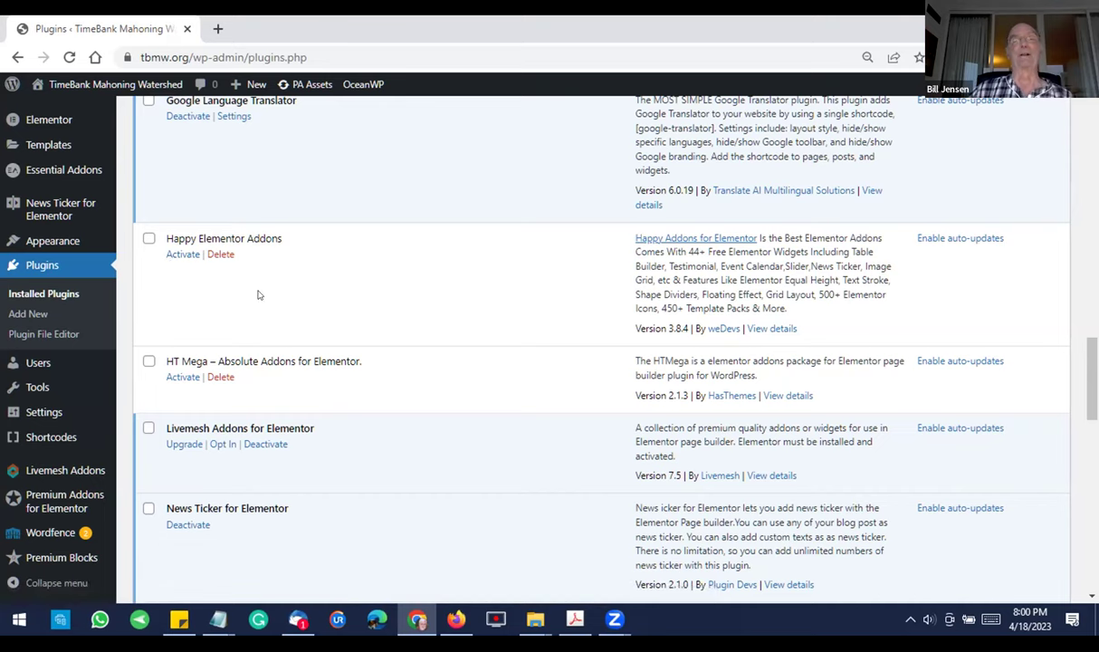
- Return to the start of the plugin list and filter it to show only active plugins
scroll(375, 295, up, 15)
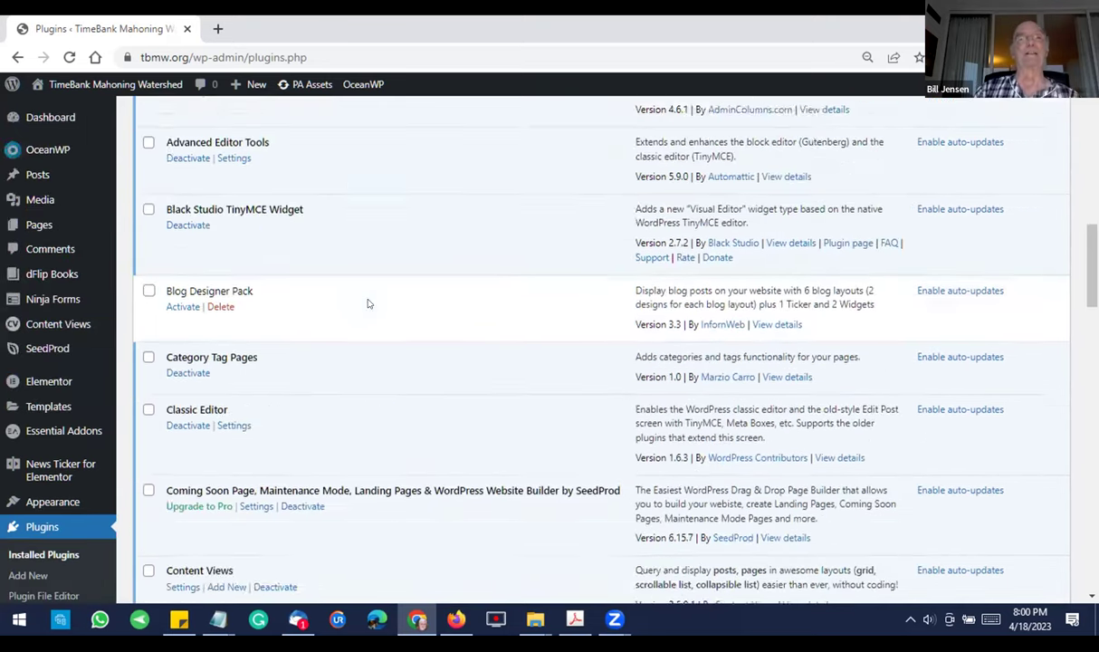
scroll(369, 304, up, 5)
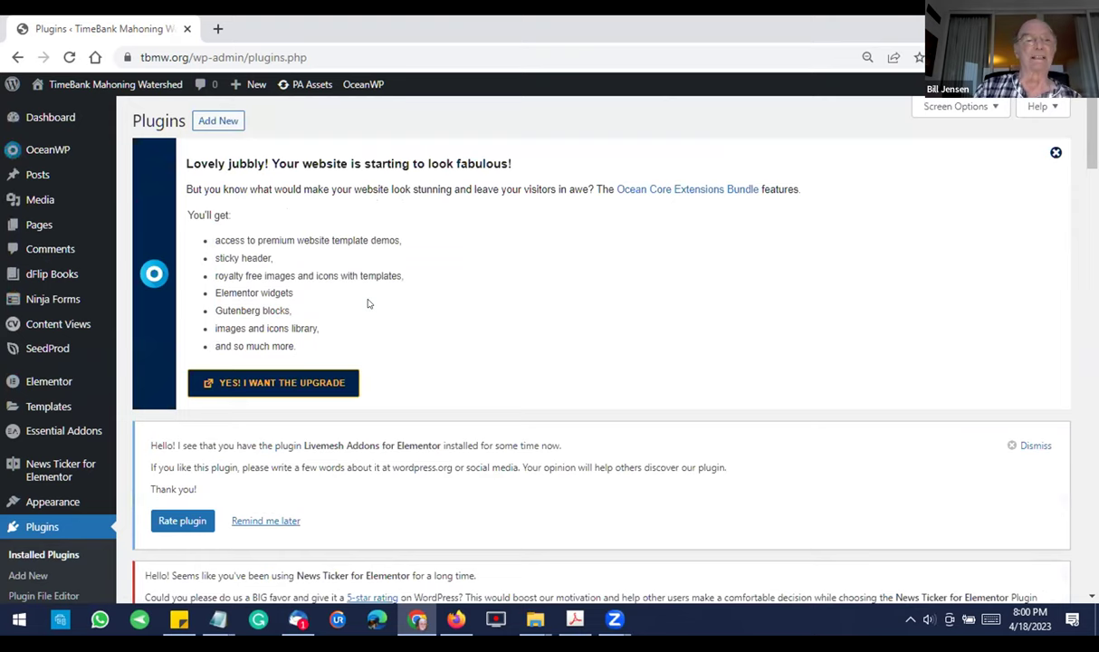
scroll(369, 303, down, 3)
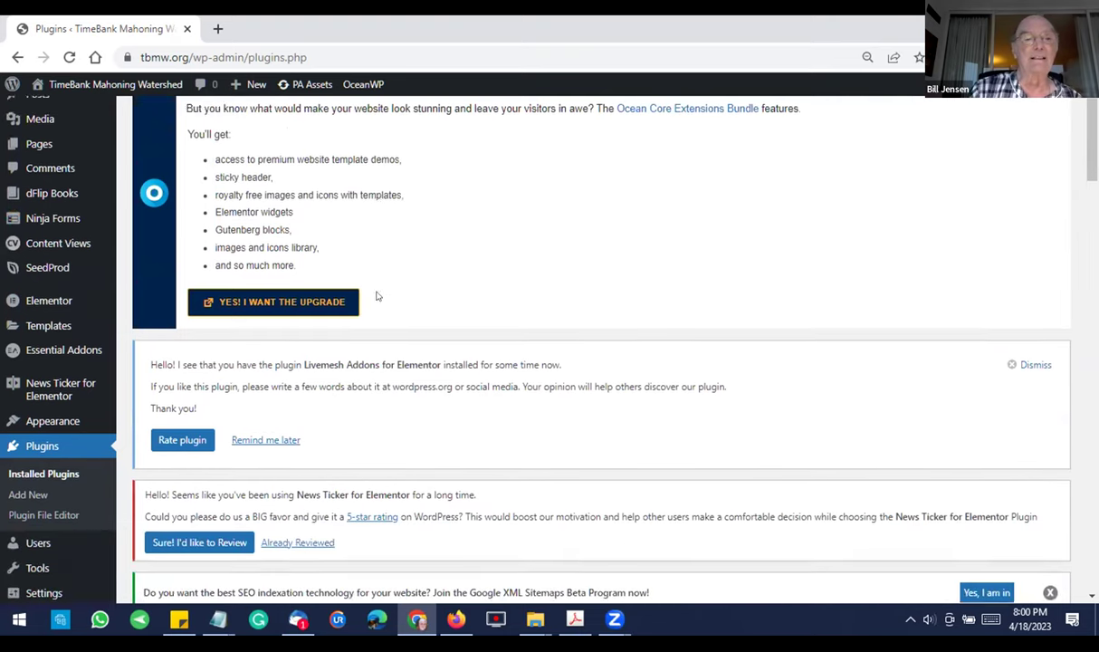
scroll(374, 301, down, 1)
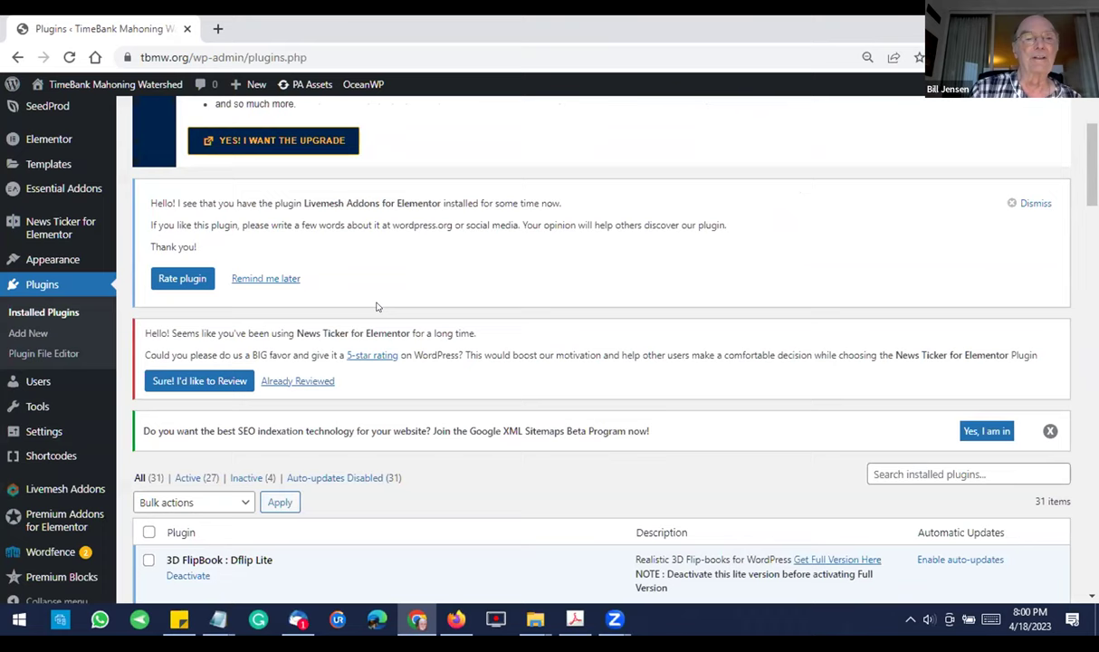
scroll(378, 306, down, 2)
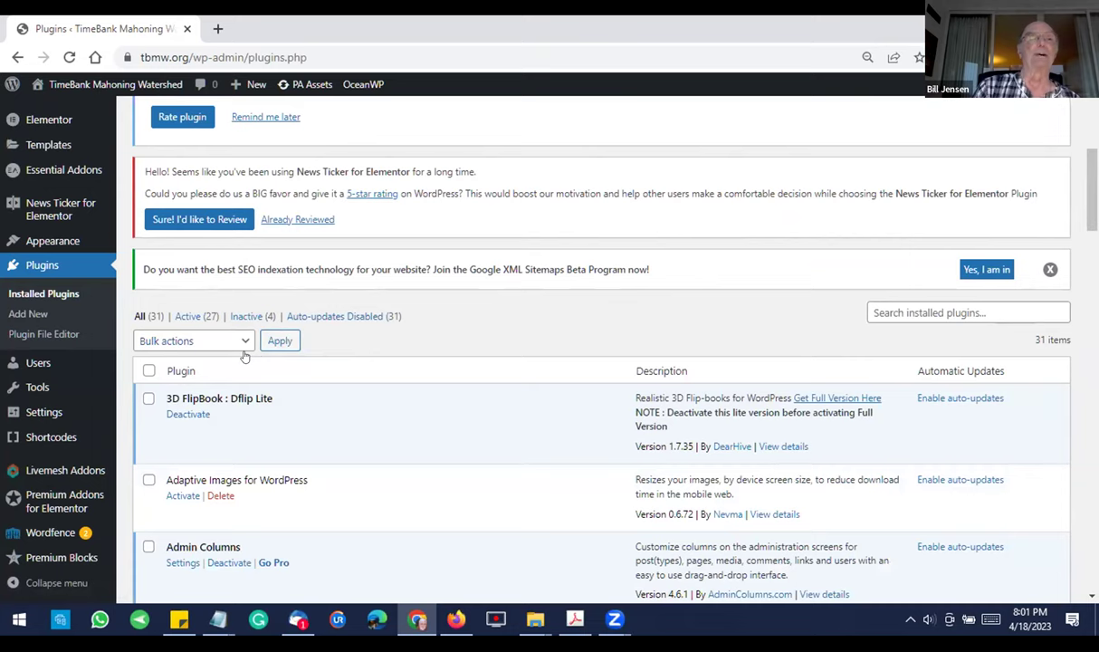
click(189, 318)
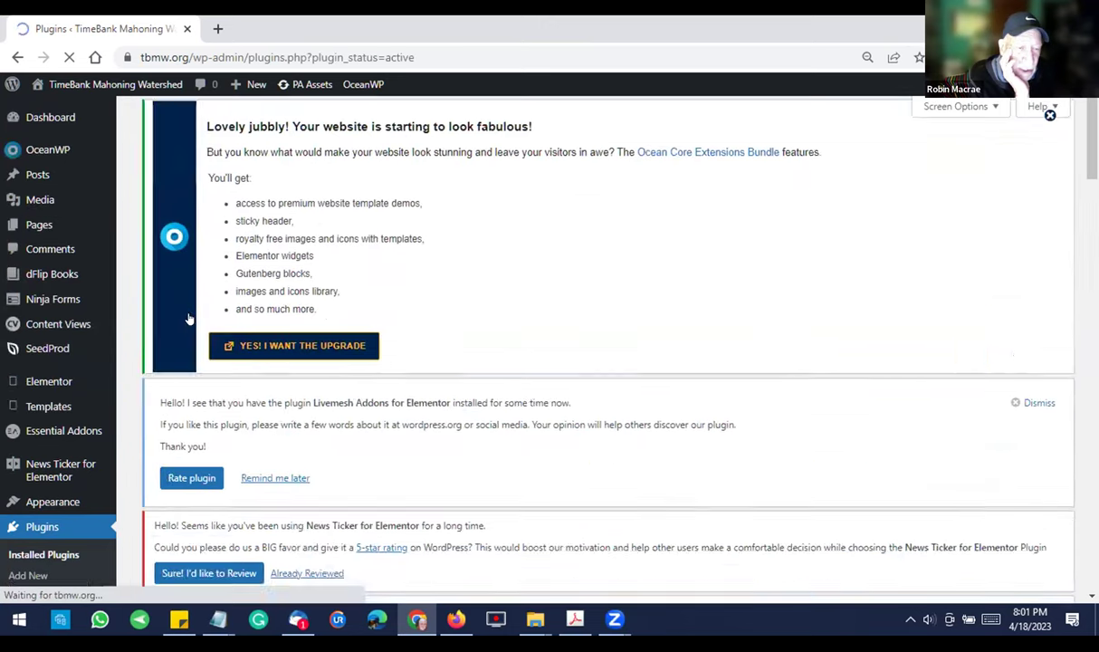
- Examine the active plugins and their descriptions from 3D FlipBook down to Shortcodes Ultimate for the source of the front page's shortcodes
scroll(302, 348, down, 3)
scroll(302, 348, down, 5)
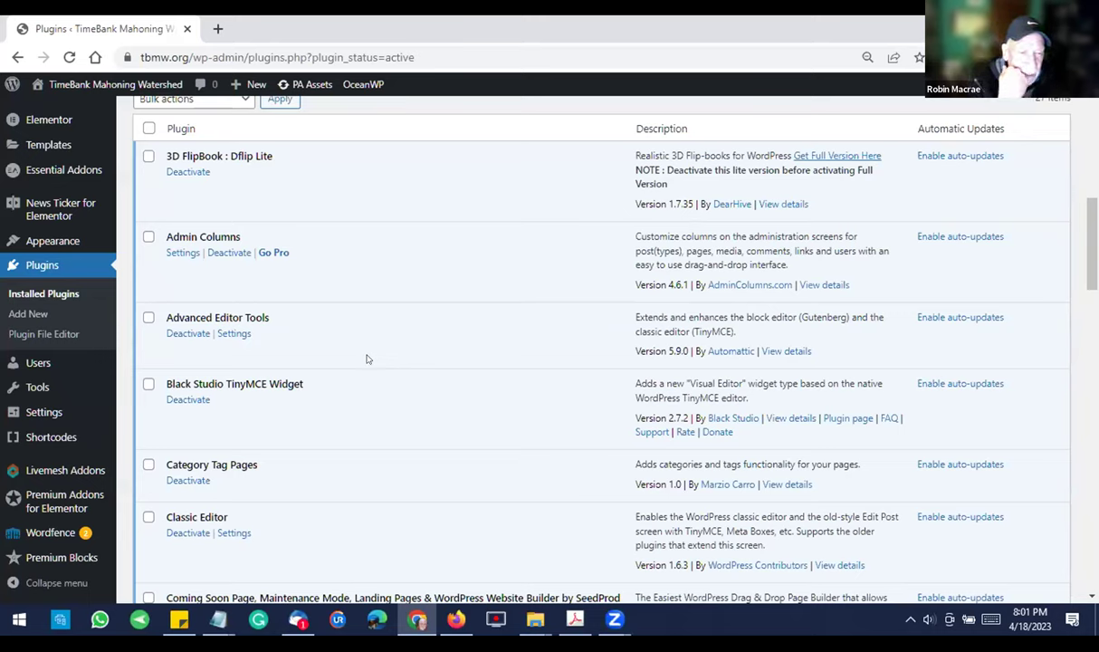
scroll(366, 360, down, 3)
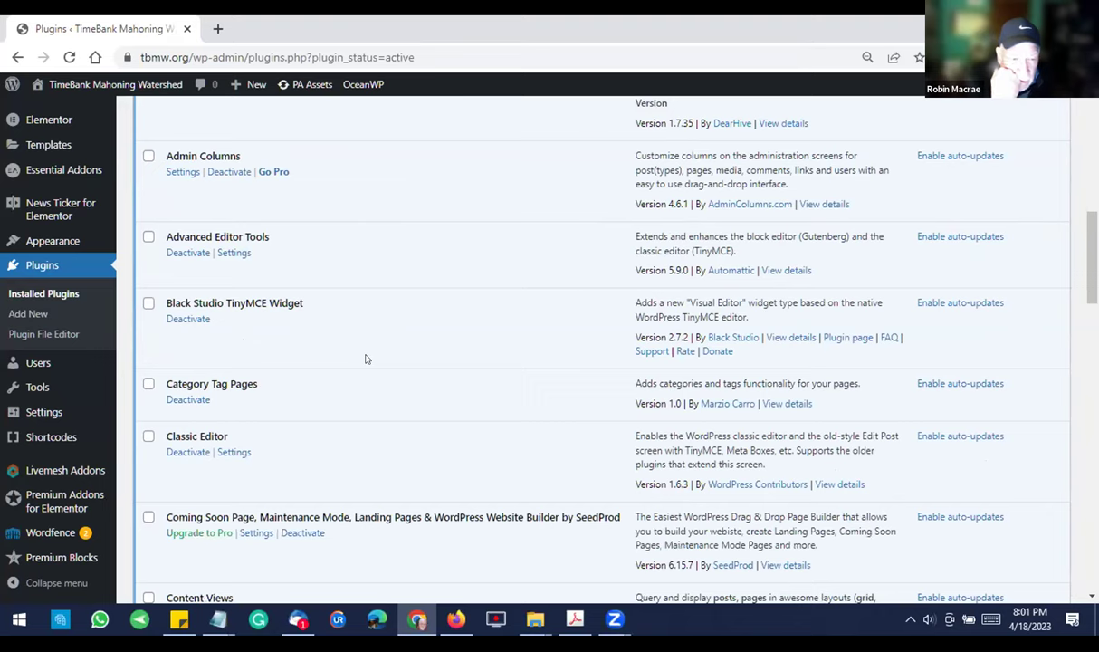
scroll(364, 362, down, 1)
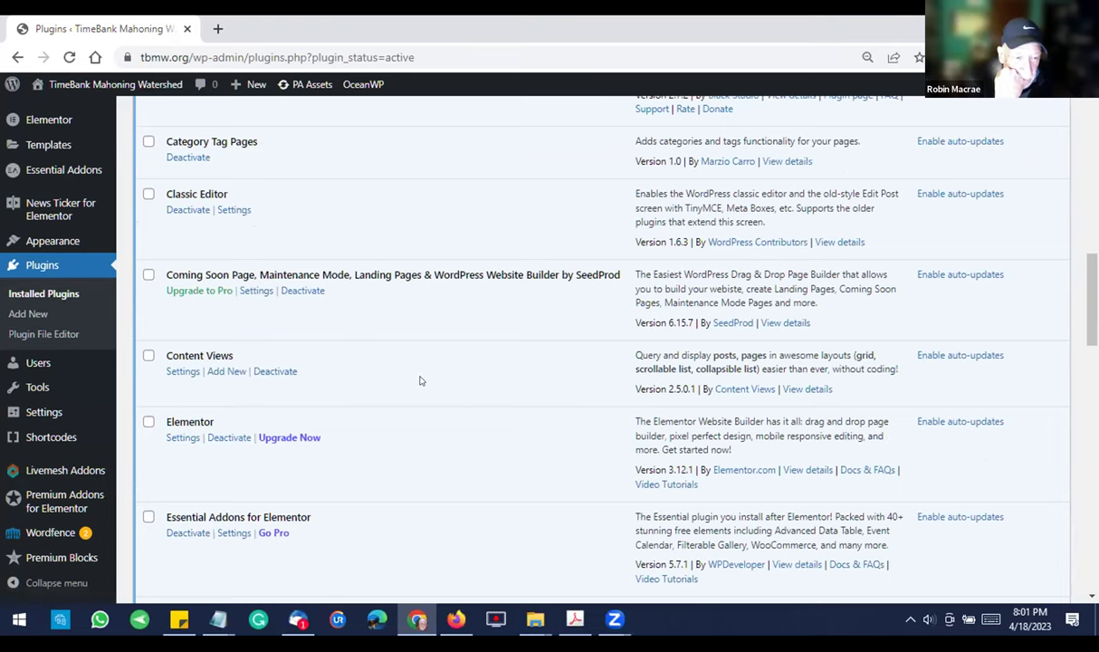
scroll(419, 380, down, 3)
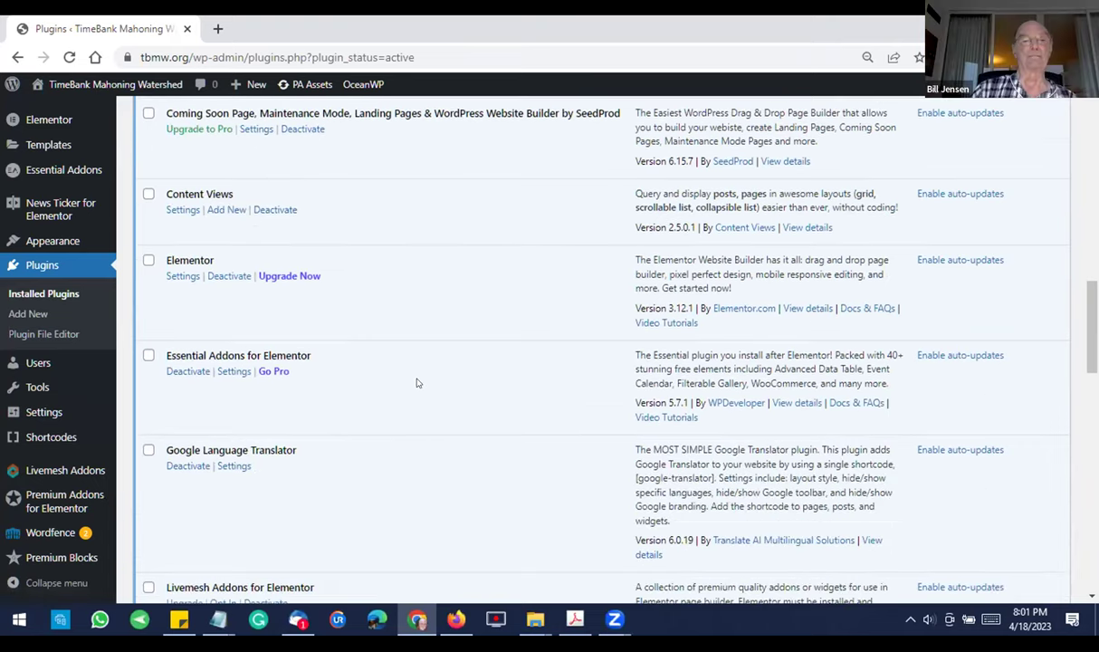
scroll(418, 383, down, 1)
scroll(415, 383, down, 1)
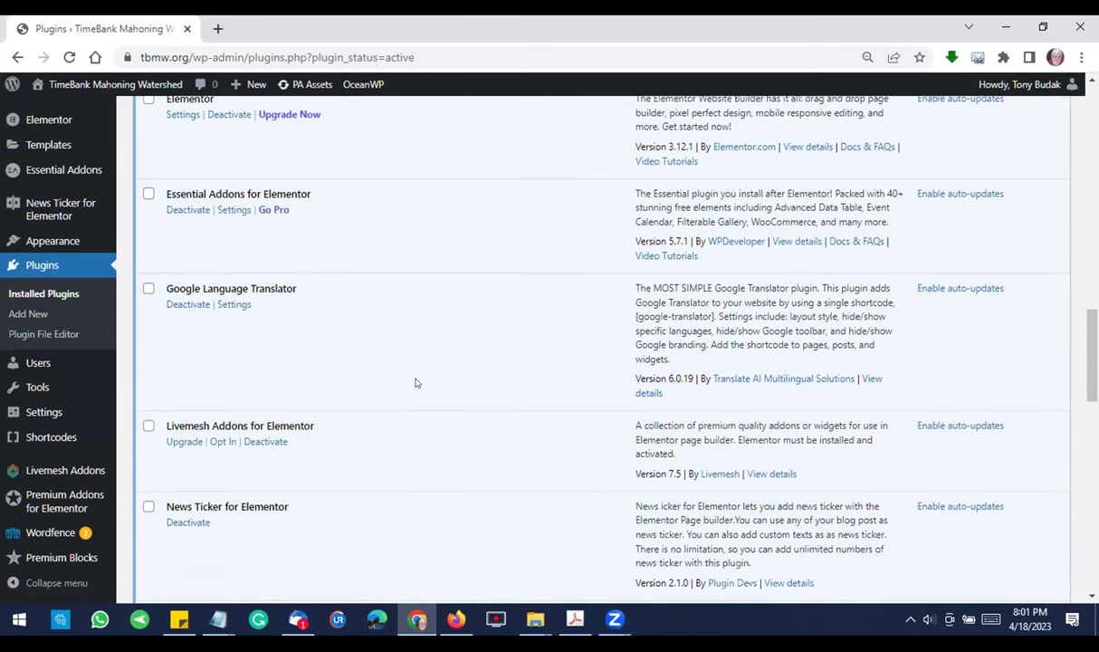
scroll(416, 383, down, 1)
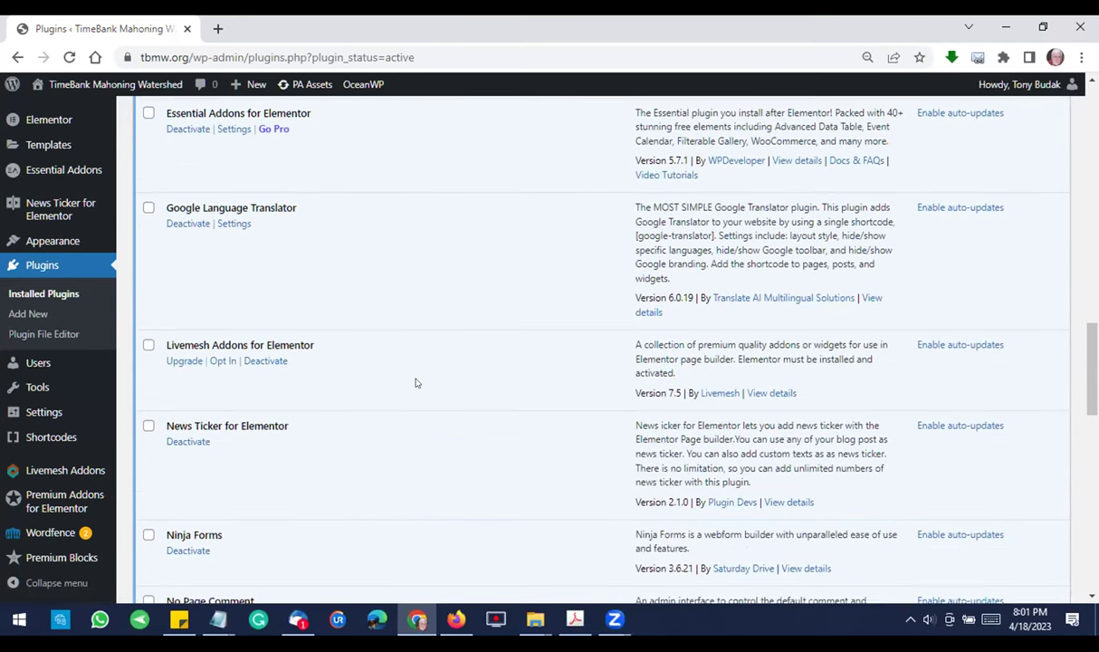
scroll(416, 383, down, 1)
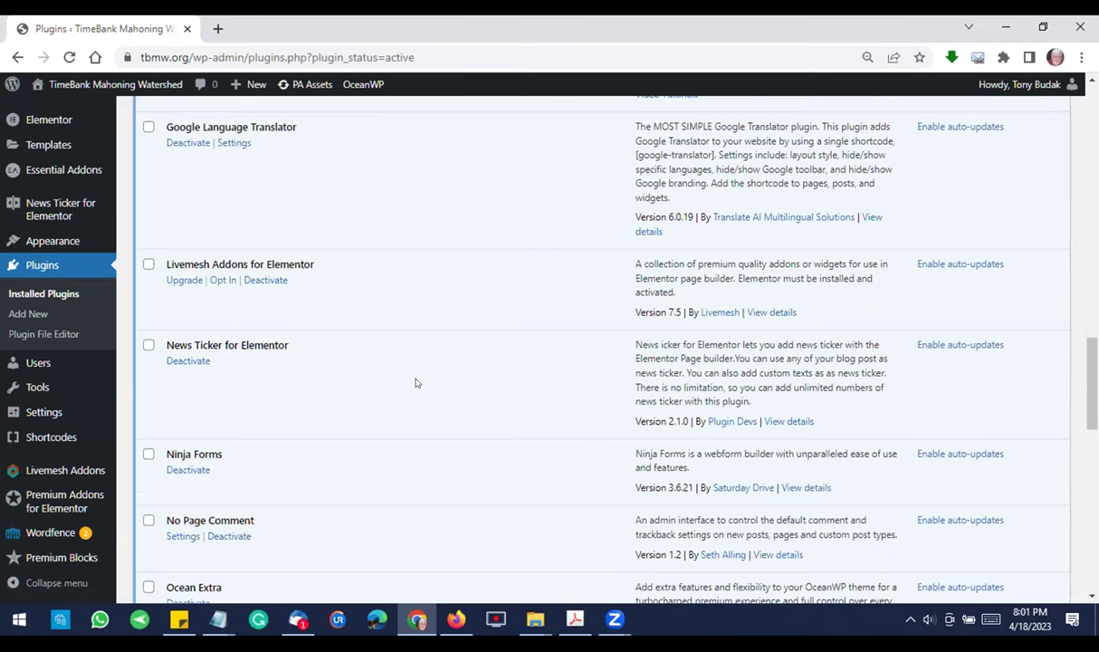
scroll(415, 383, down, 1)
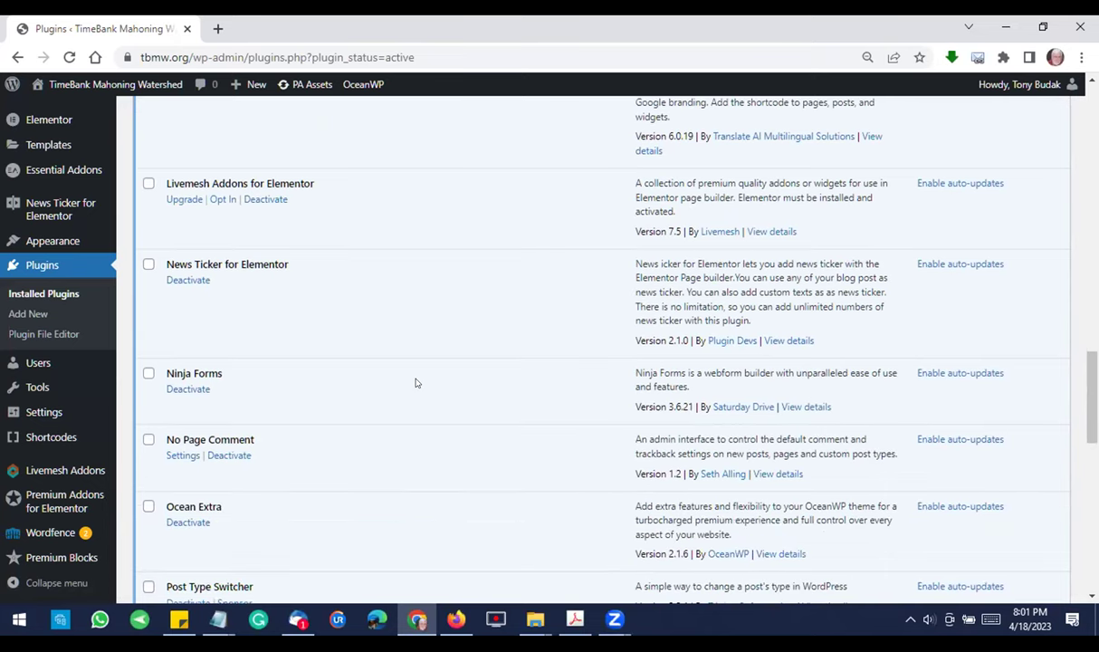
scroll(416, 383, down, 1)
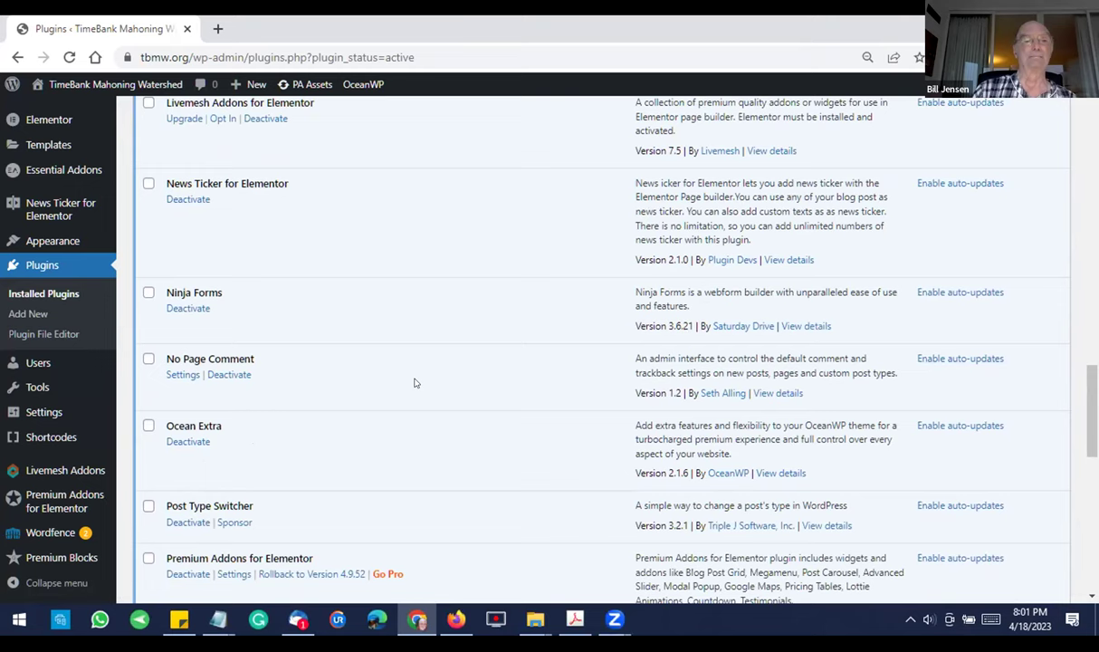
scroll(415, 383, down, 1)
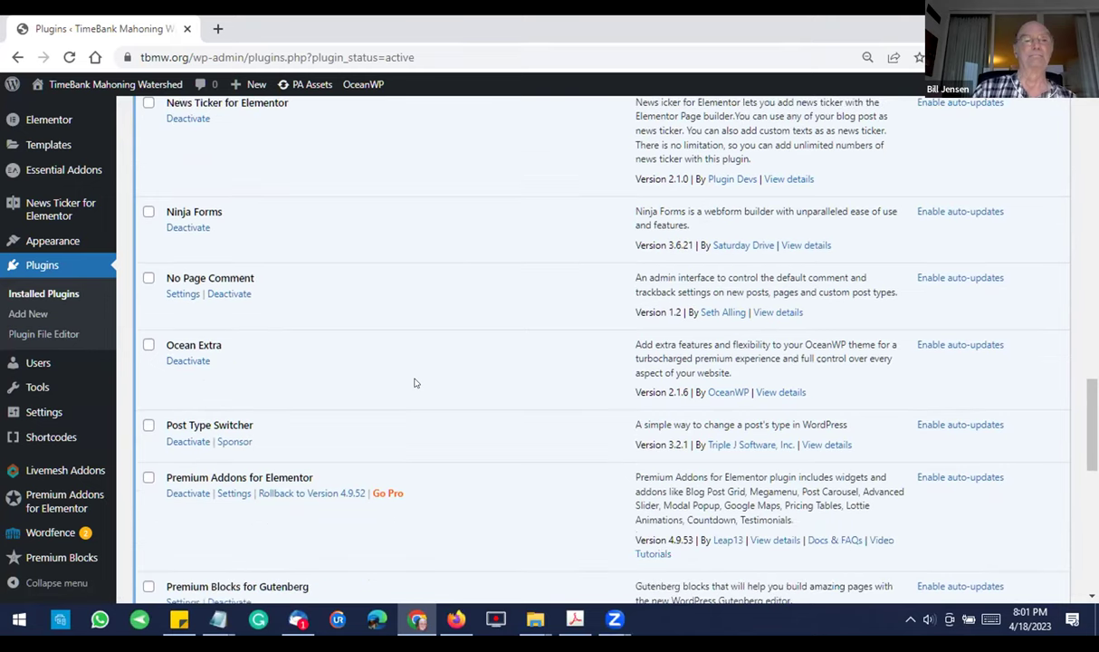
scroll(416, 383, down, 1)
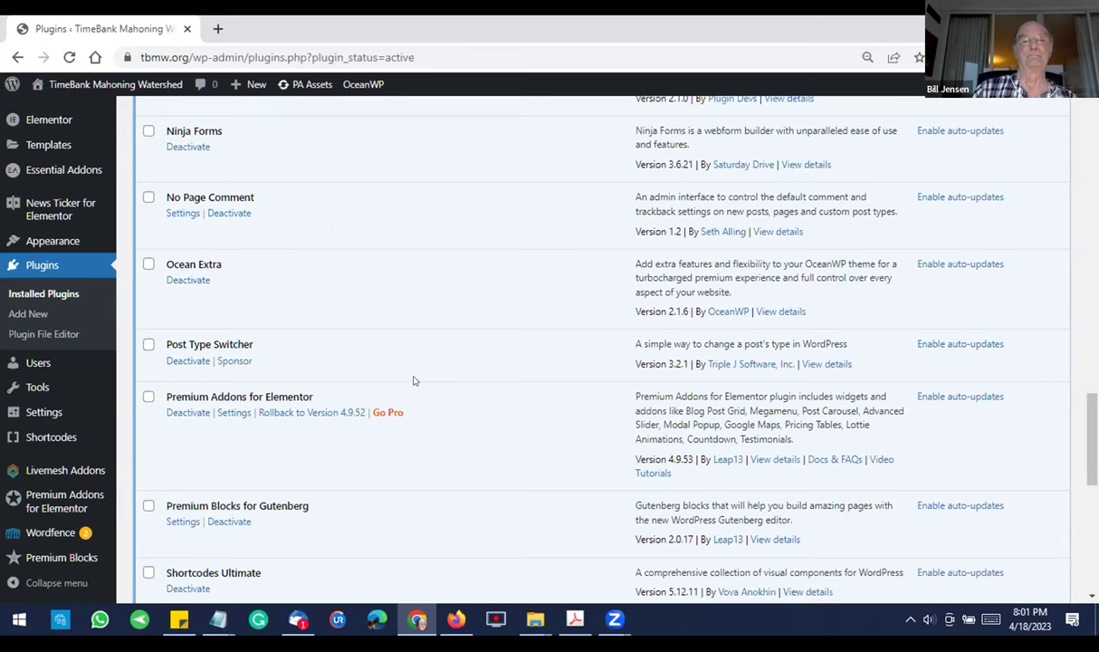
scroll(412, 381, down, 1)
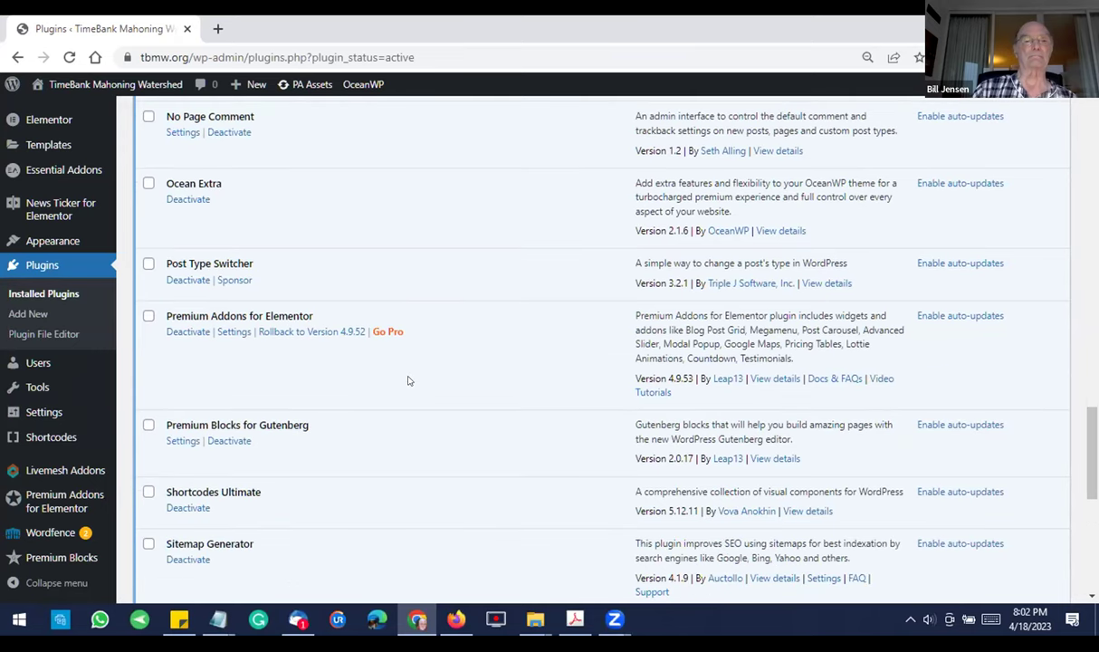
scroll(408, 380, down, 1)
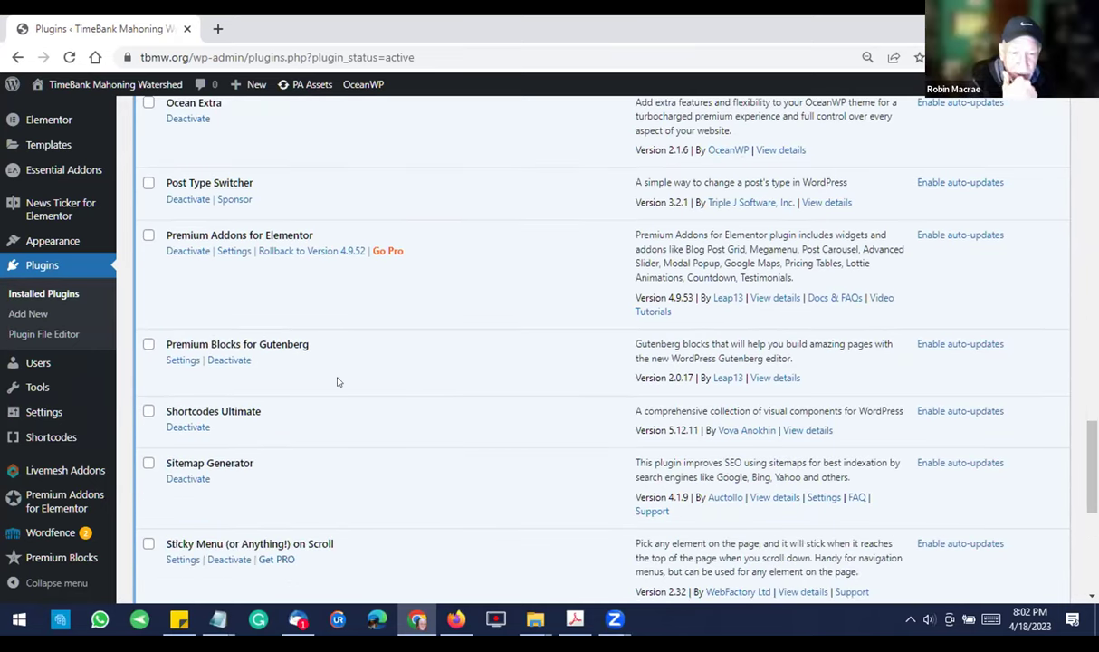
- Check the rest of the active plugins around Shortcodes Ultimate and open that plugin's settings page
scroll(442, 393, down, 1)
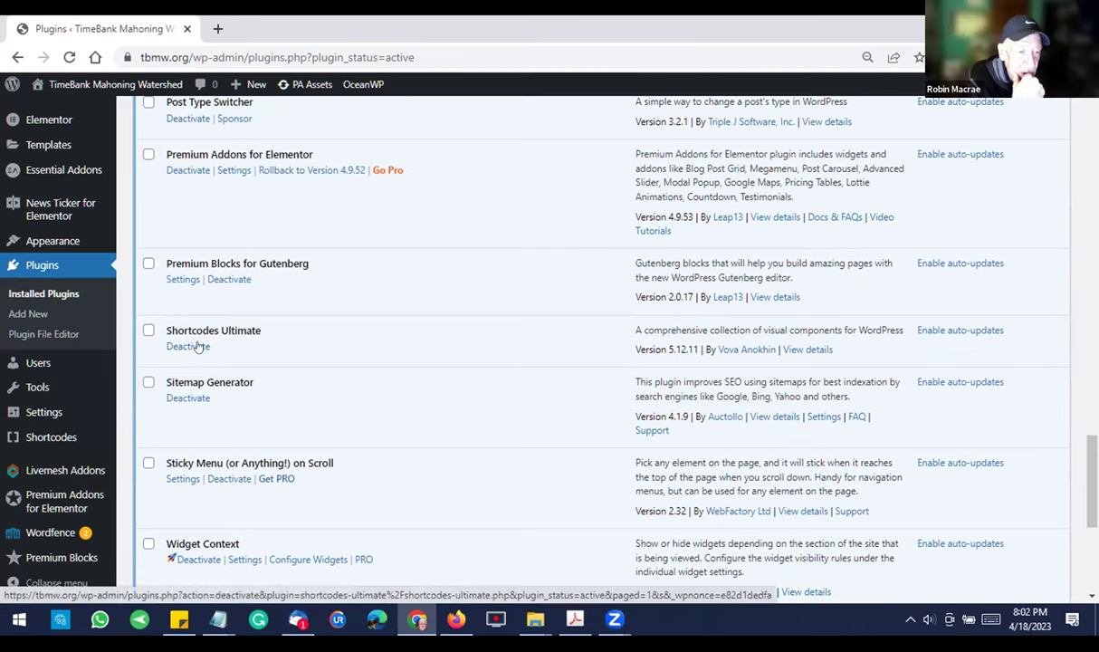
scroll(198, 346, down, 1)
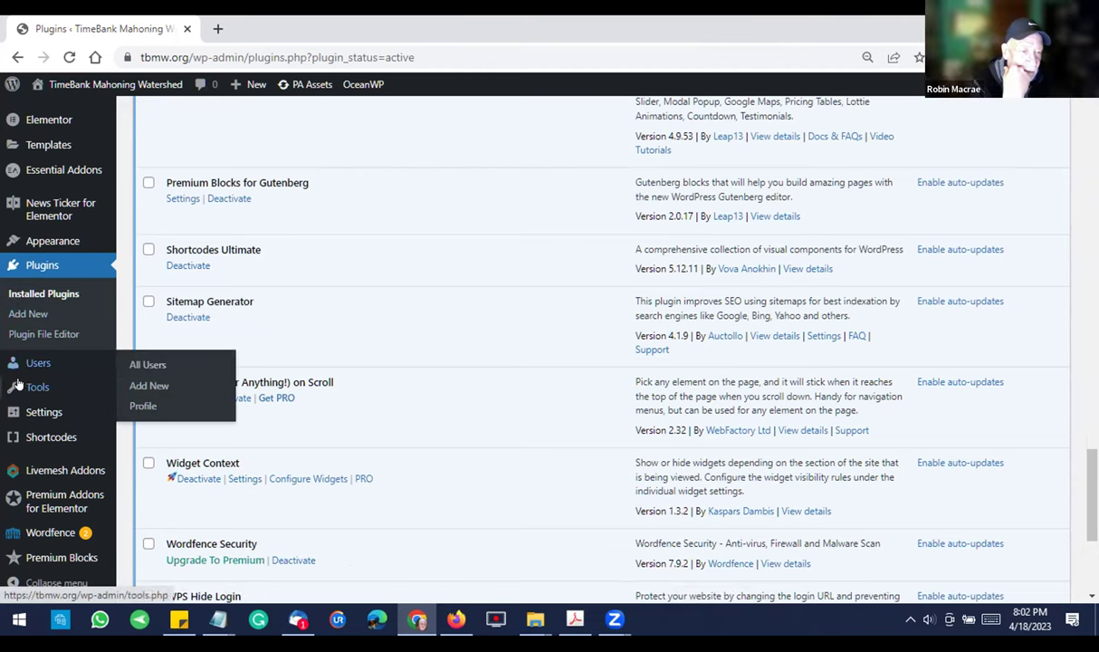
mouse_move(13, 433)
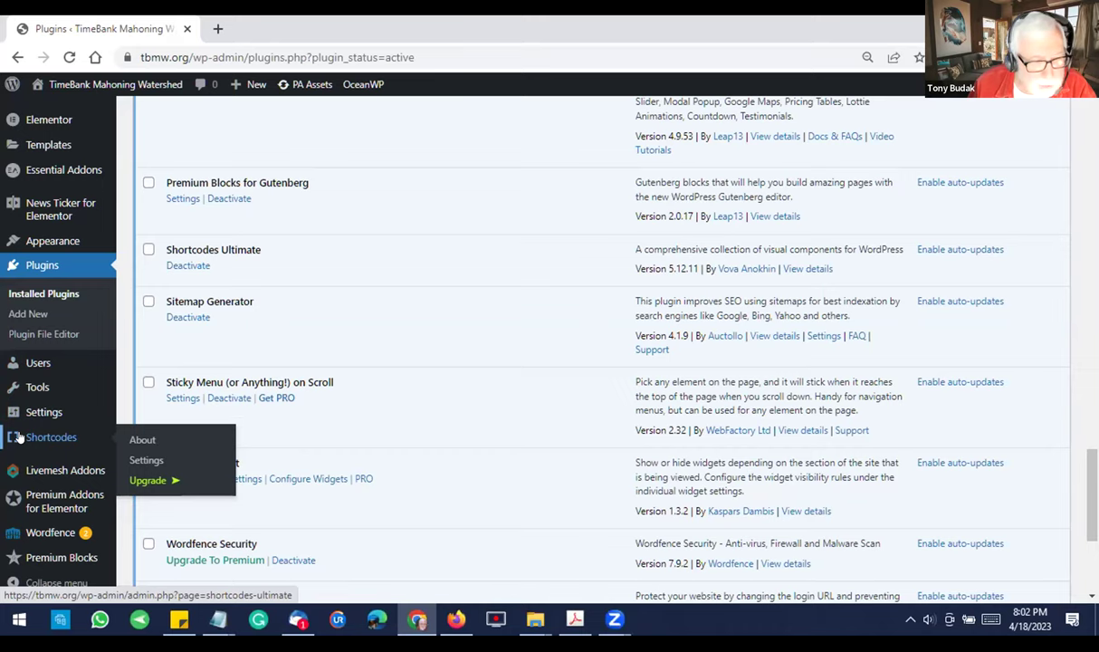
click(158, 461)
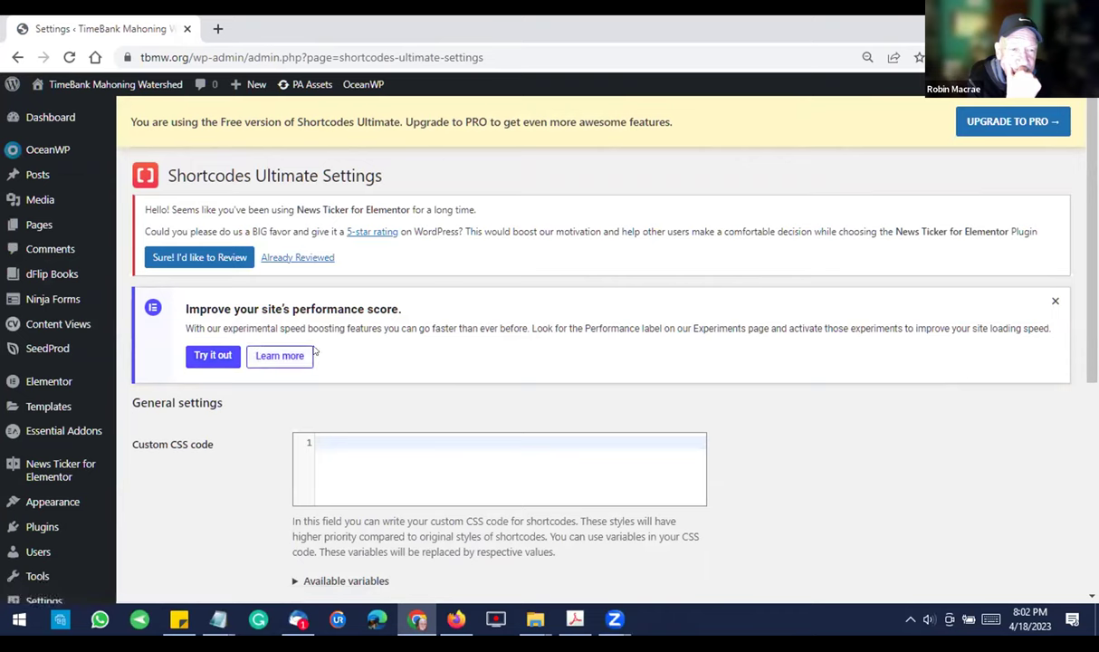
- Examine the Shortcodes Ultimate general settings, covering custom CSS code, supported blocks and the places where shortcodes are enabled
scroll(414, 393, down, 1)
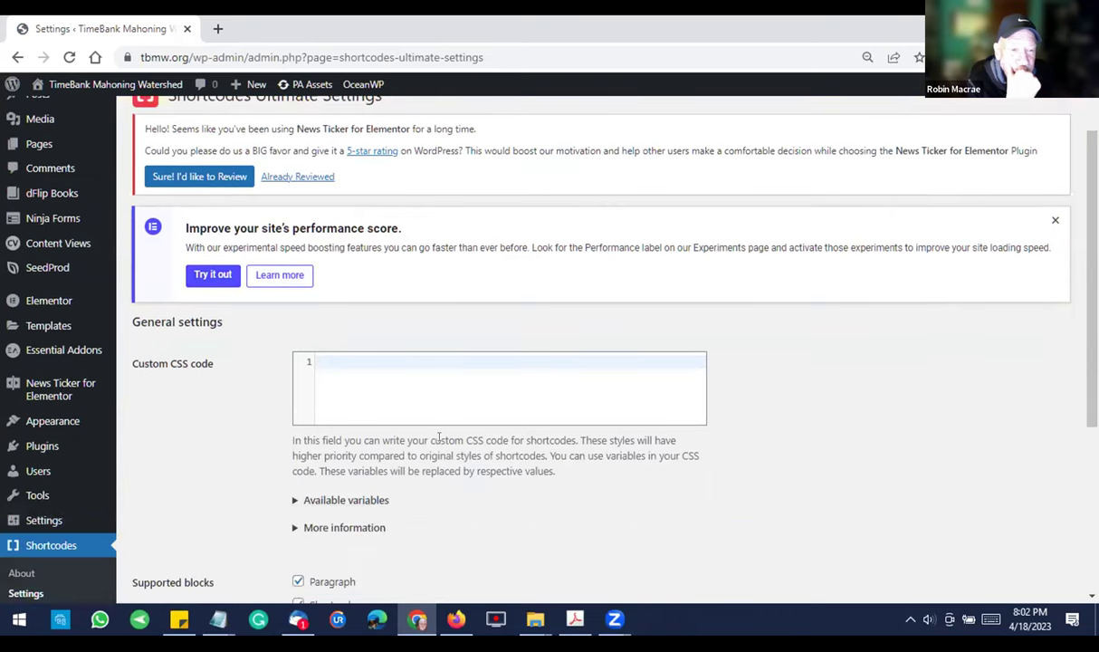
scroll(425, 426, down, 1)
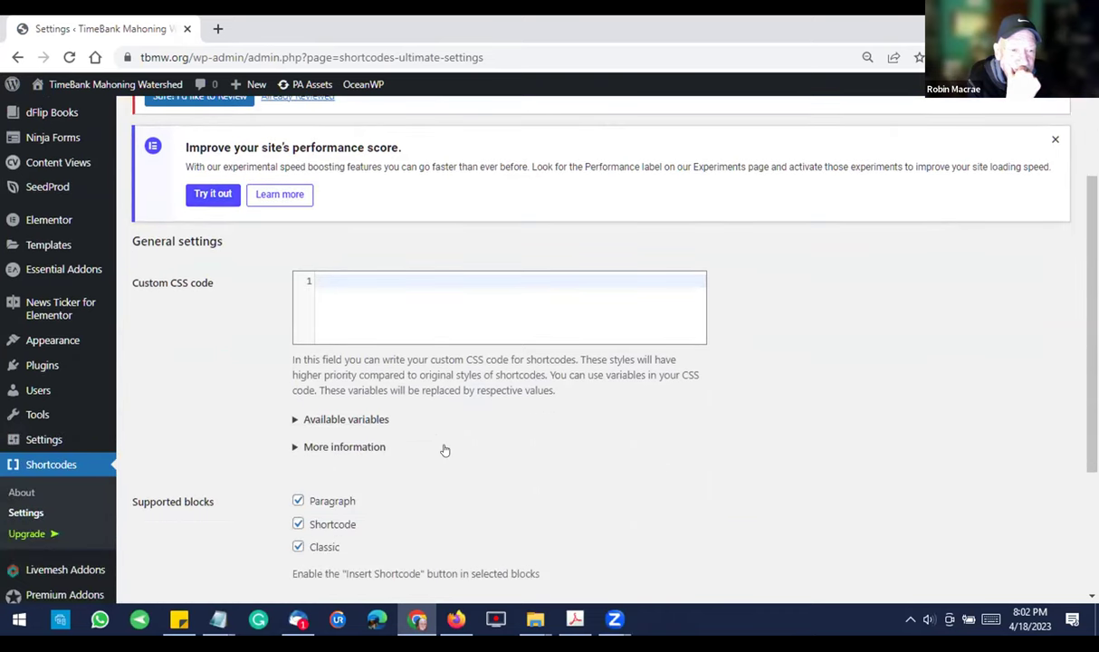
scroll(440, 446, down, 1)
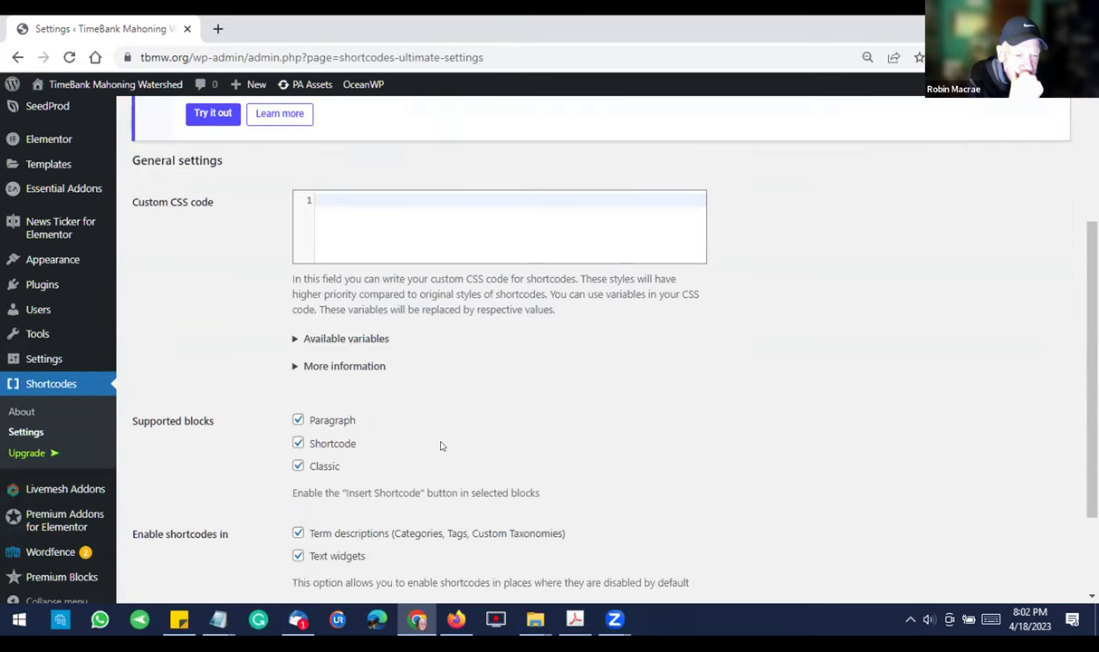
scroll(441, 445, down, 2)
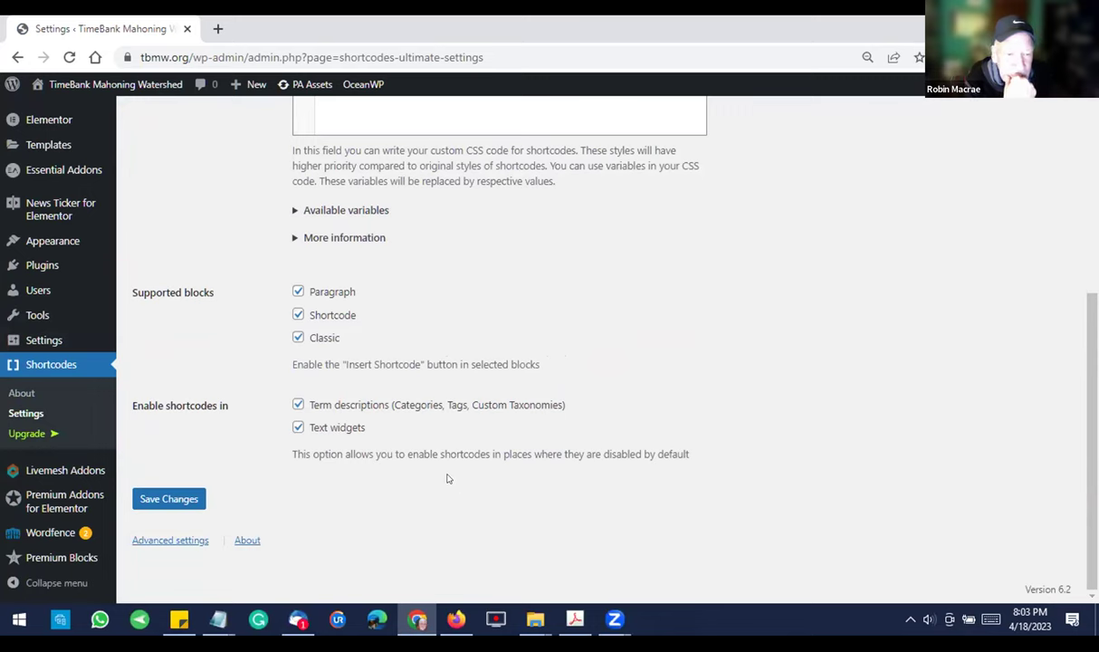
scroll(447, 475, up, 2)
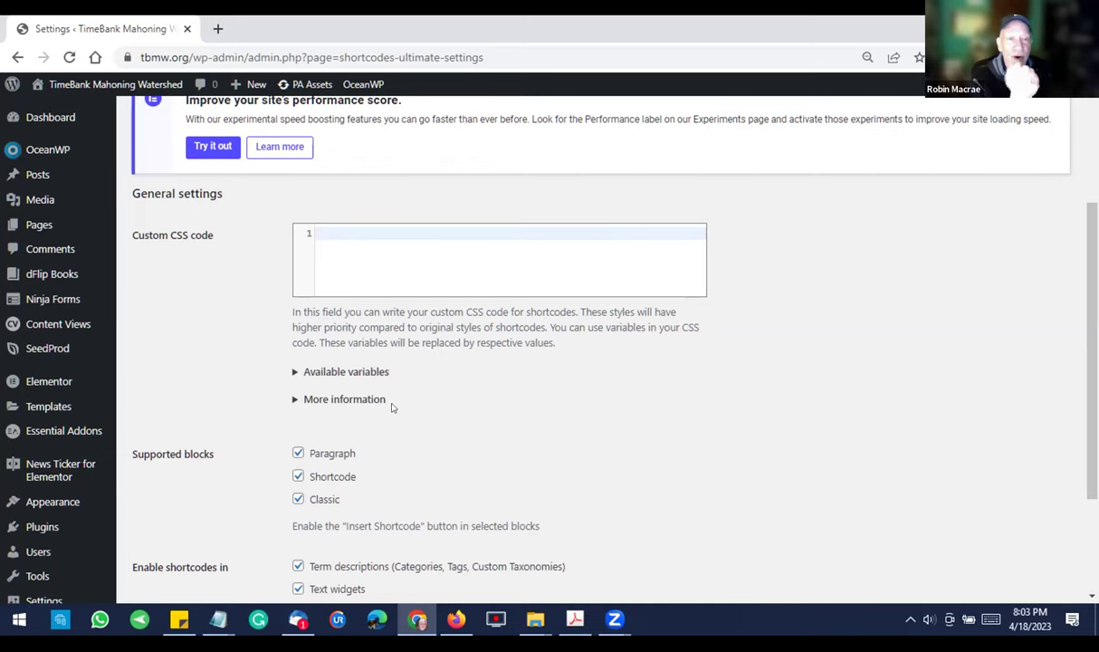
scroll(459, 421, down, 1)
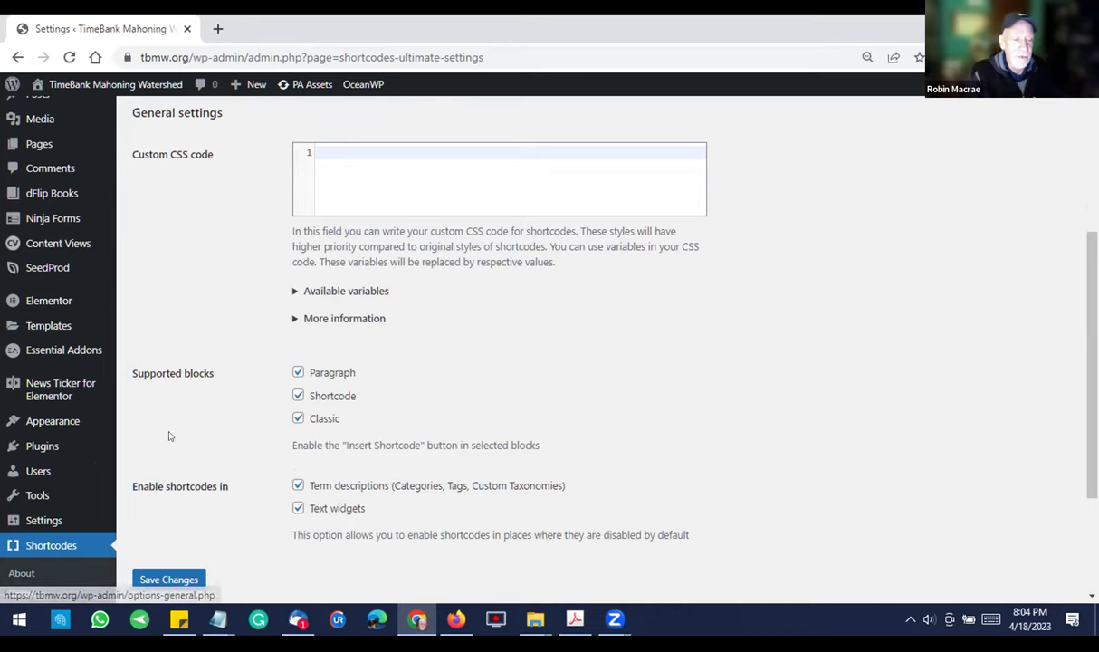
scroll(163, 348, down, 1)
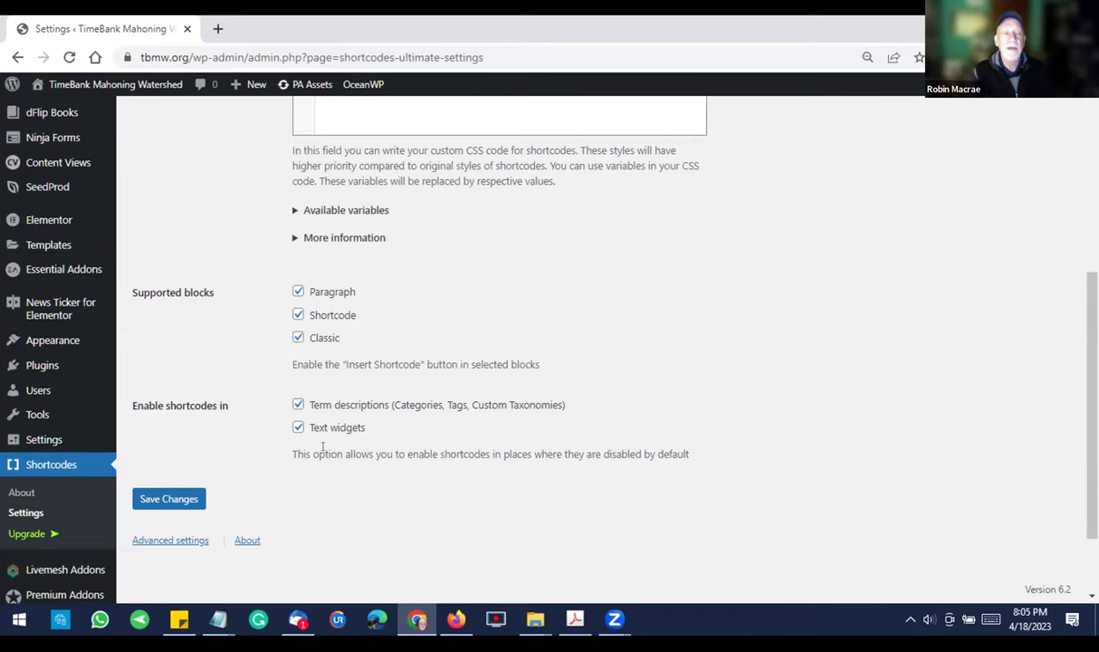
scroll(321, 446, down, 2)
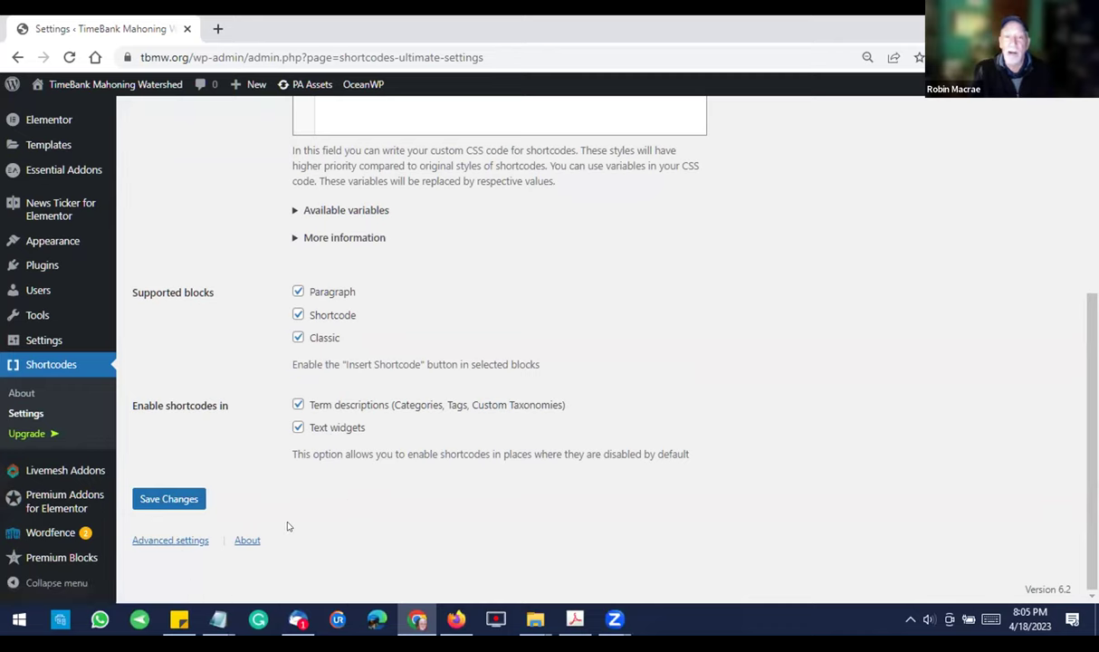
scroll(278, 523, up, 3)
scroll(279, 522, up, 3)
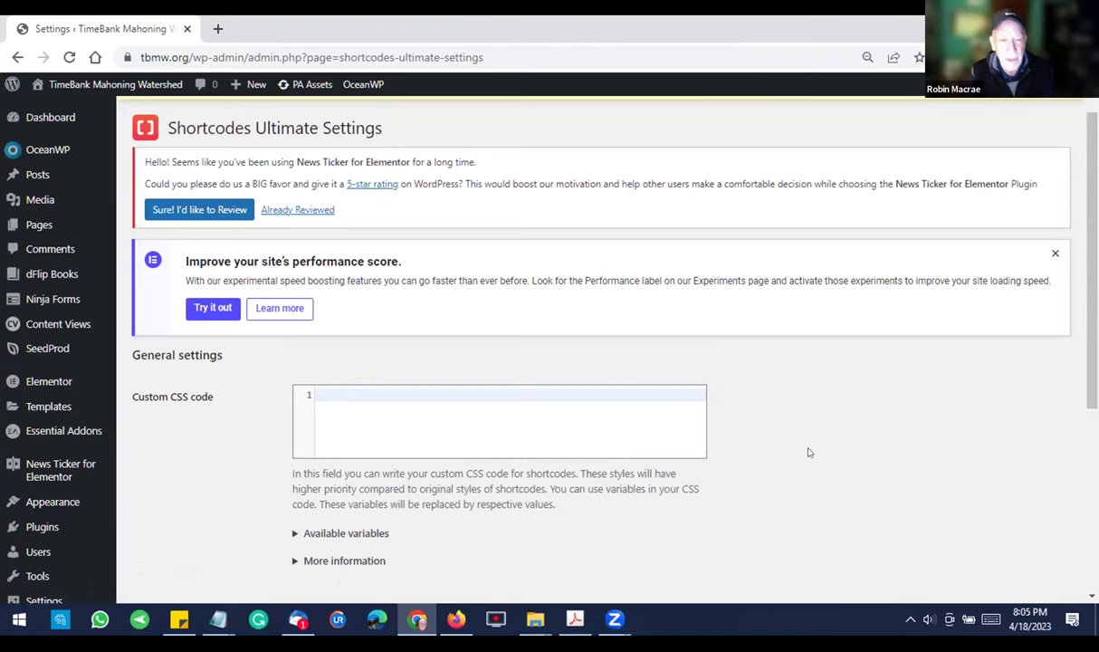
scroll(805, 449, down, 1)
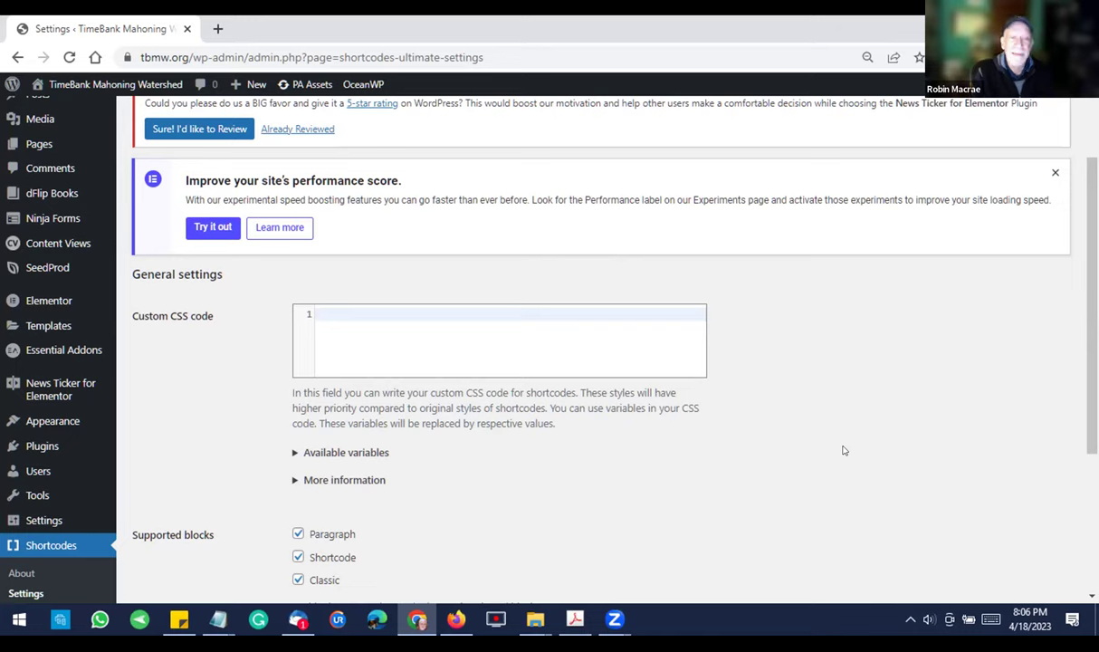
scroll(843, 450, down, 1)
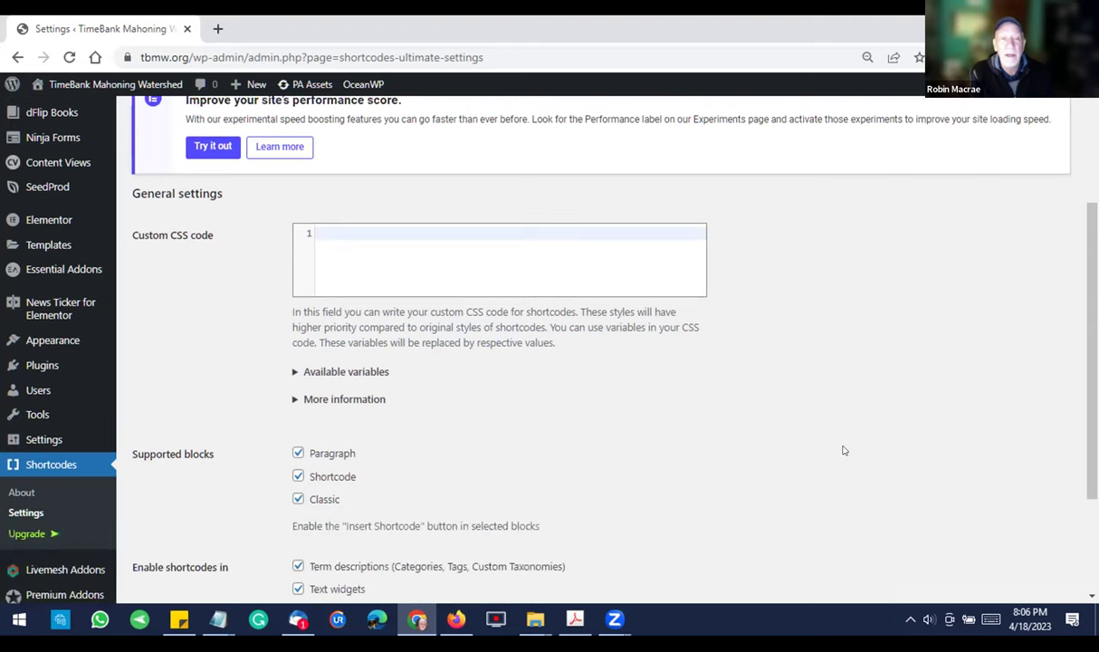
scroll(843, 450, down, 1)
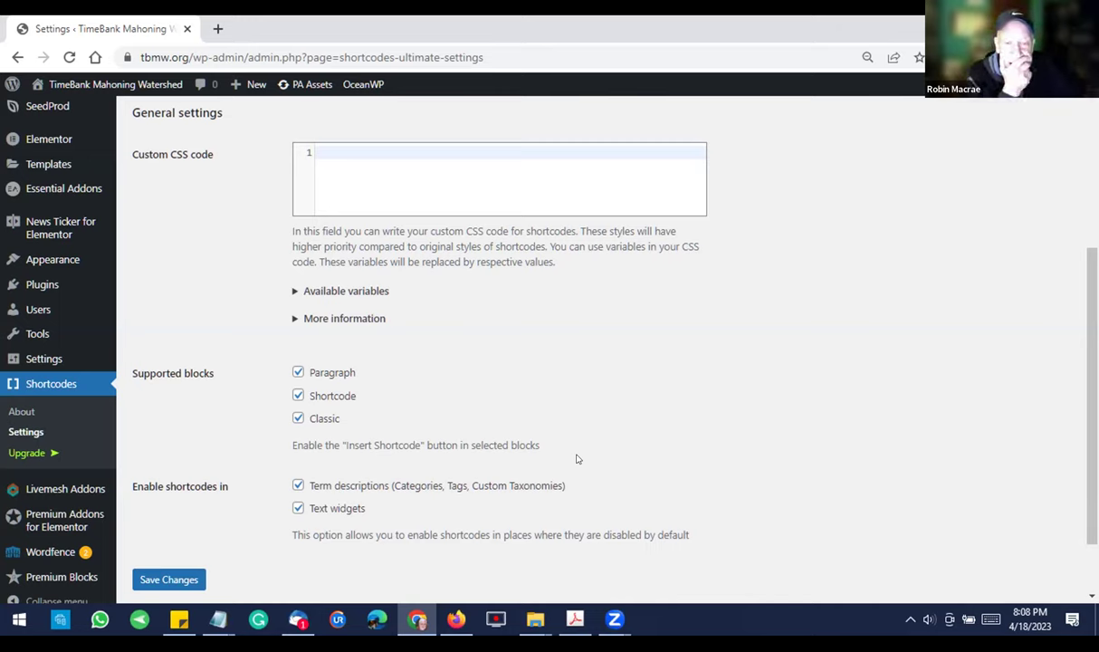
- Open the Shortcodes Ultimate About page and review the shortcodes it describes, from Posts to Tabs
click(49, 386)
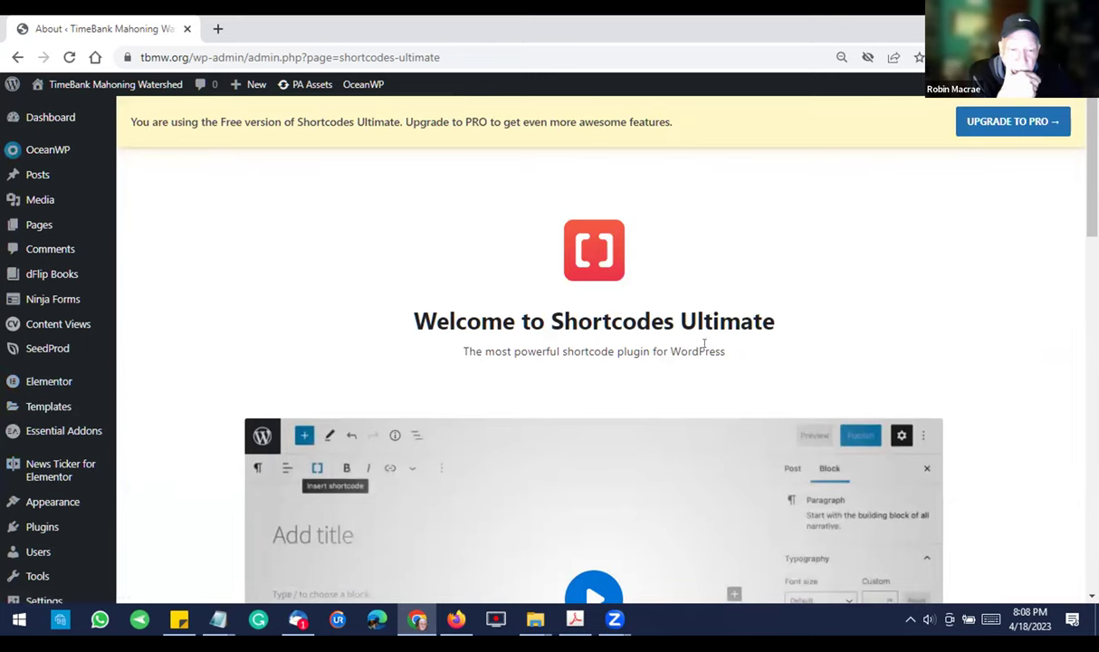
scroll(815, 307, down, 1)
scroll(810, 309, down, 1)
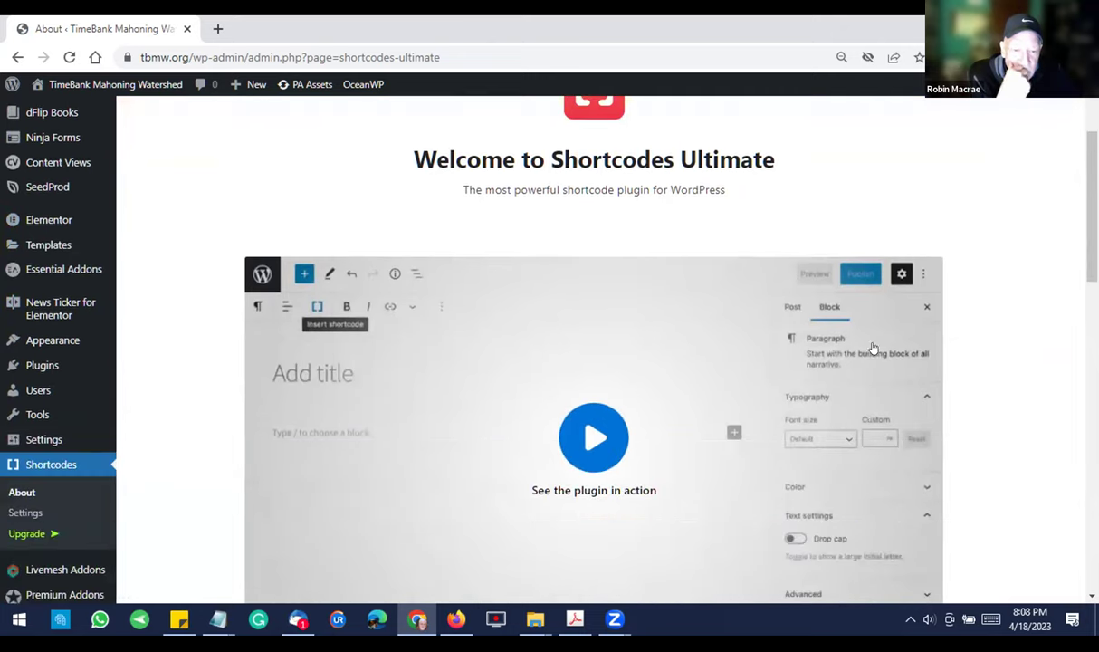
scroll(976, 361, down, 1)
scroll(996, 362, down, 1)
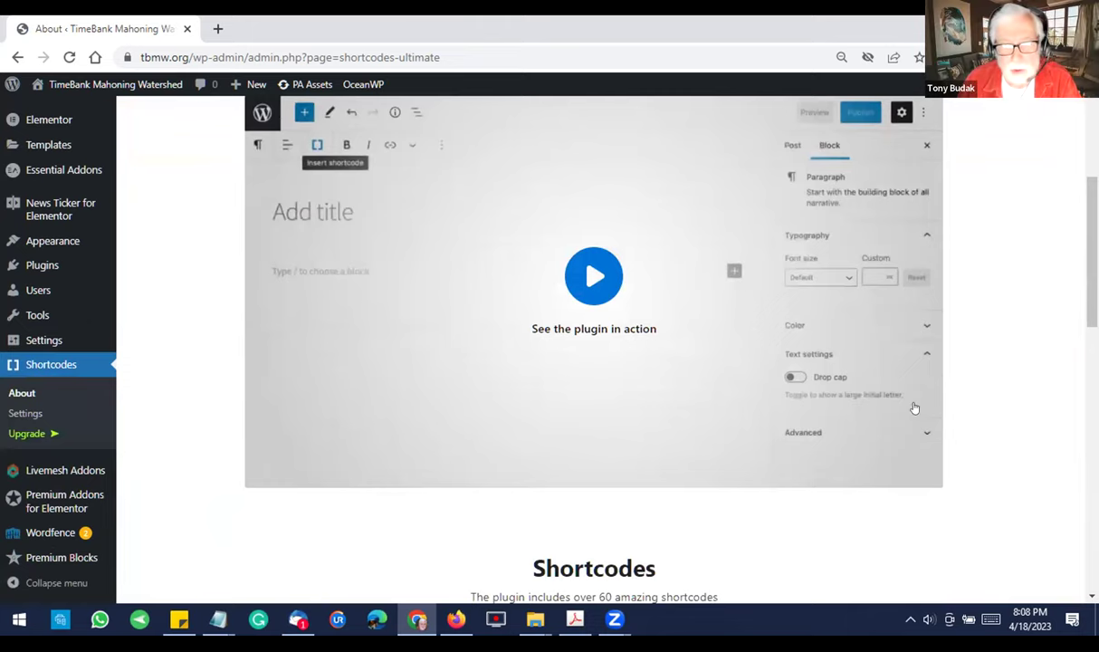
scroll(918, 426, down, 5)
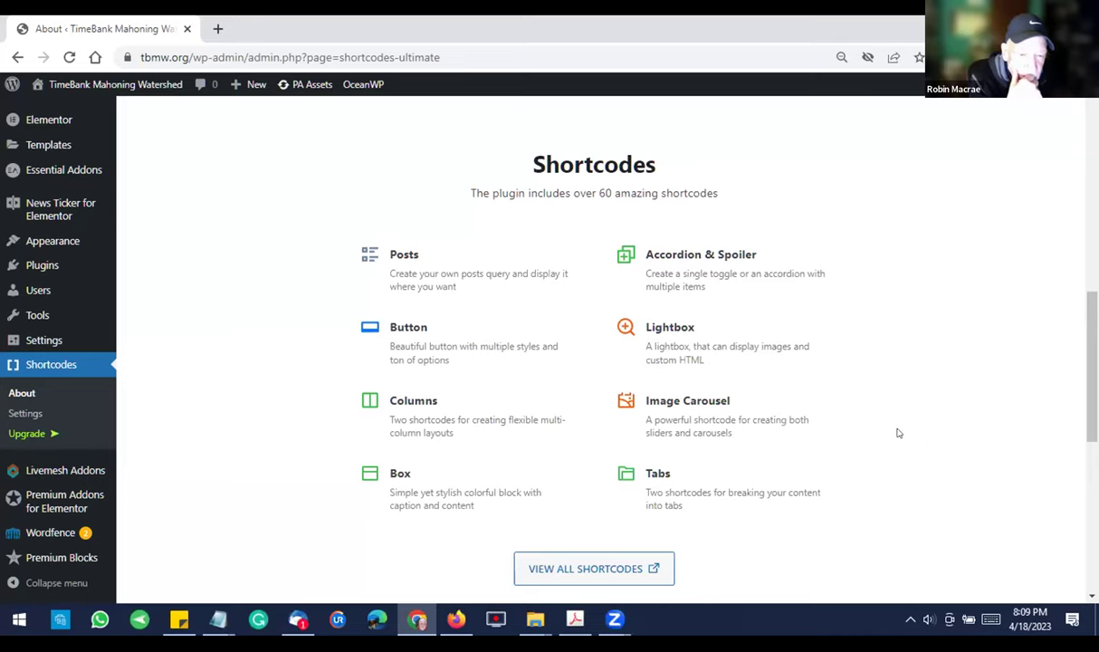
scroll(901, 428, down, 1)
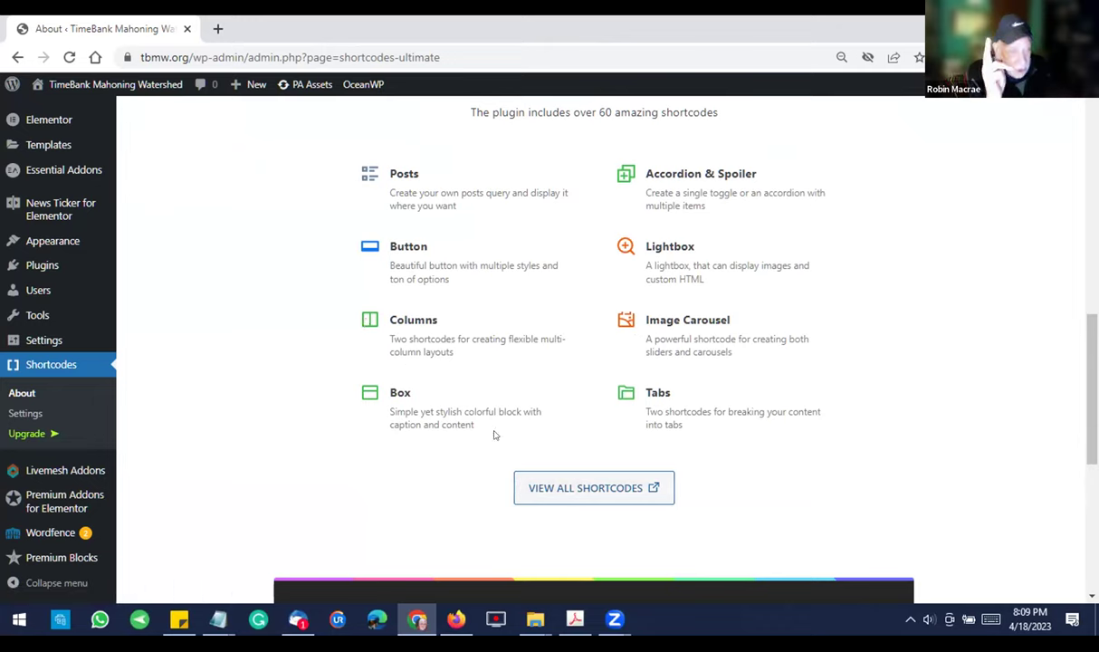
- Open the full shortcode list in the plugin's online documentation and look through its categories from Popular to Pro shortcodes
click(565, 489)
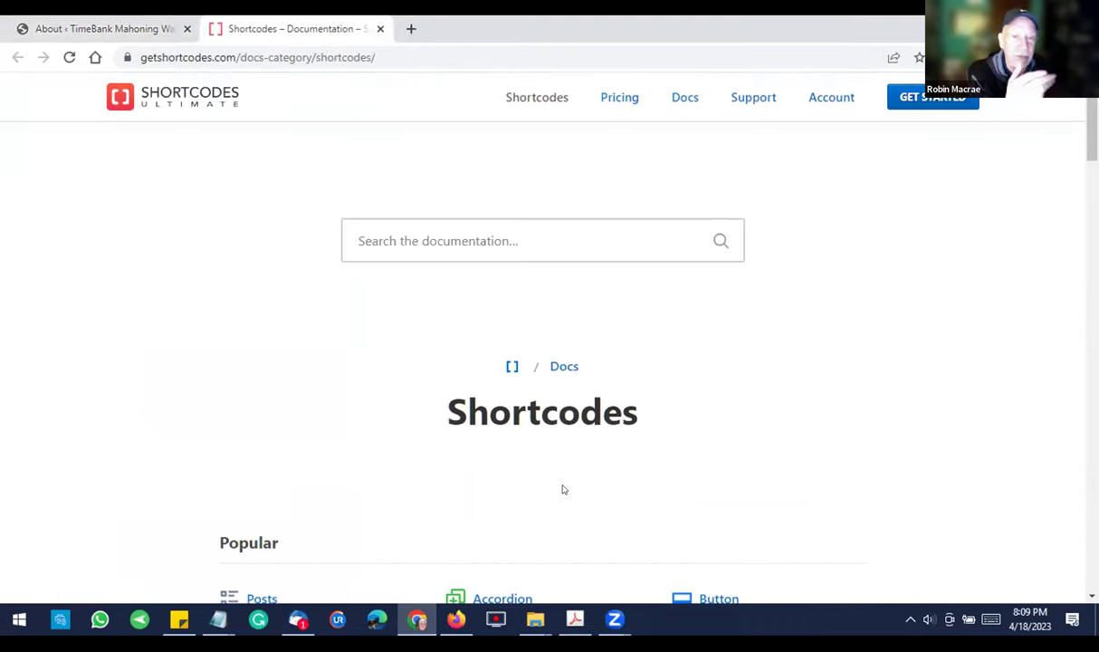
scroll(677, 446, down, 3)
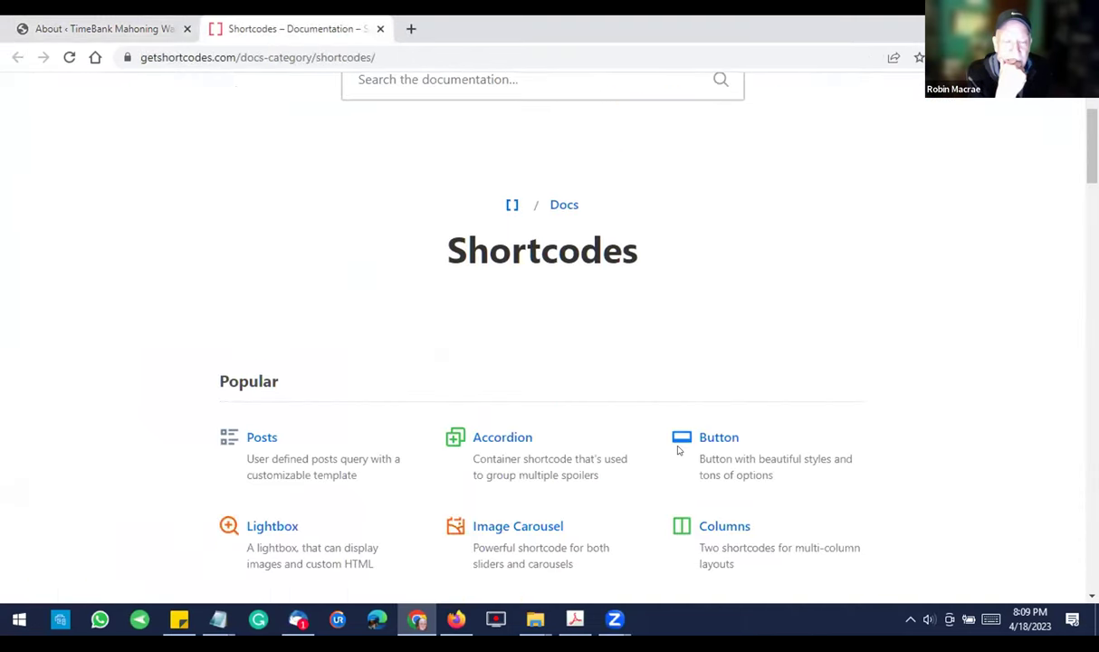
scroll(677, 447, down, 1)
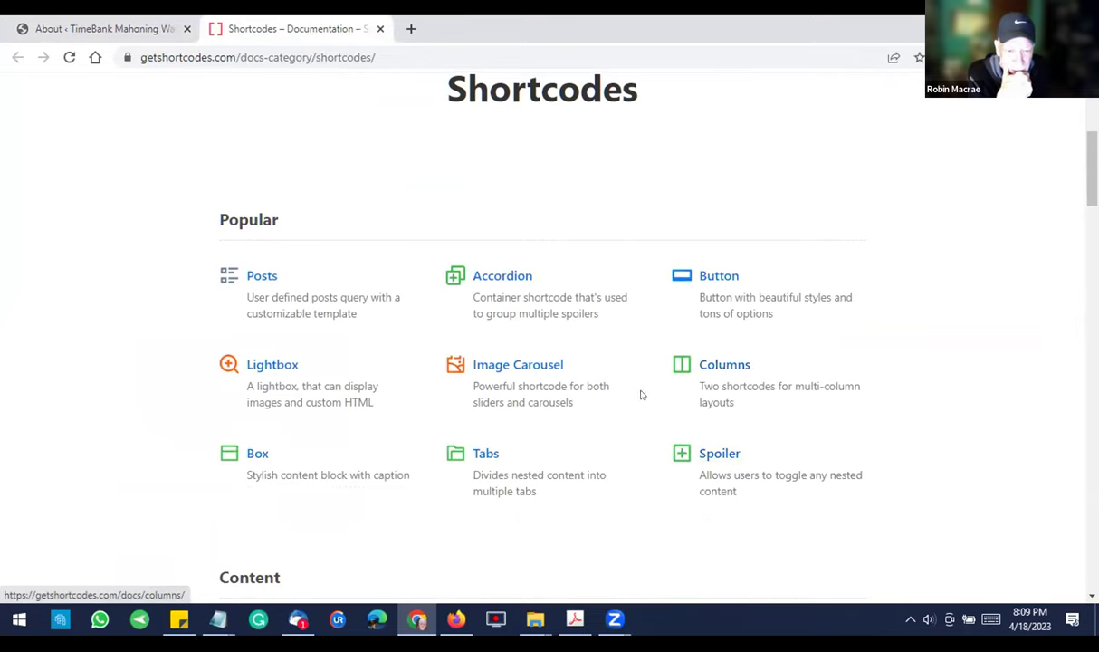
scroll(640, 395, down, 3)
scroll(640, 396, down, 2)
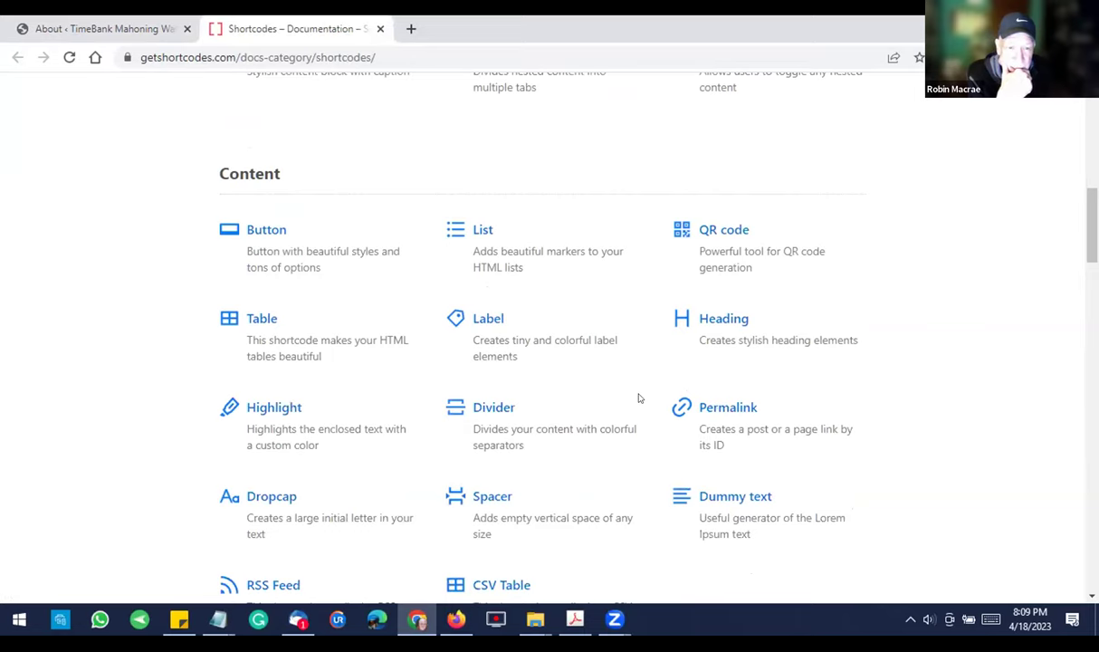
scroll(640, 398, down, 1)
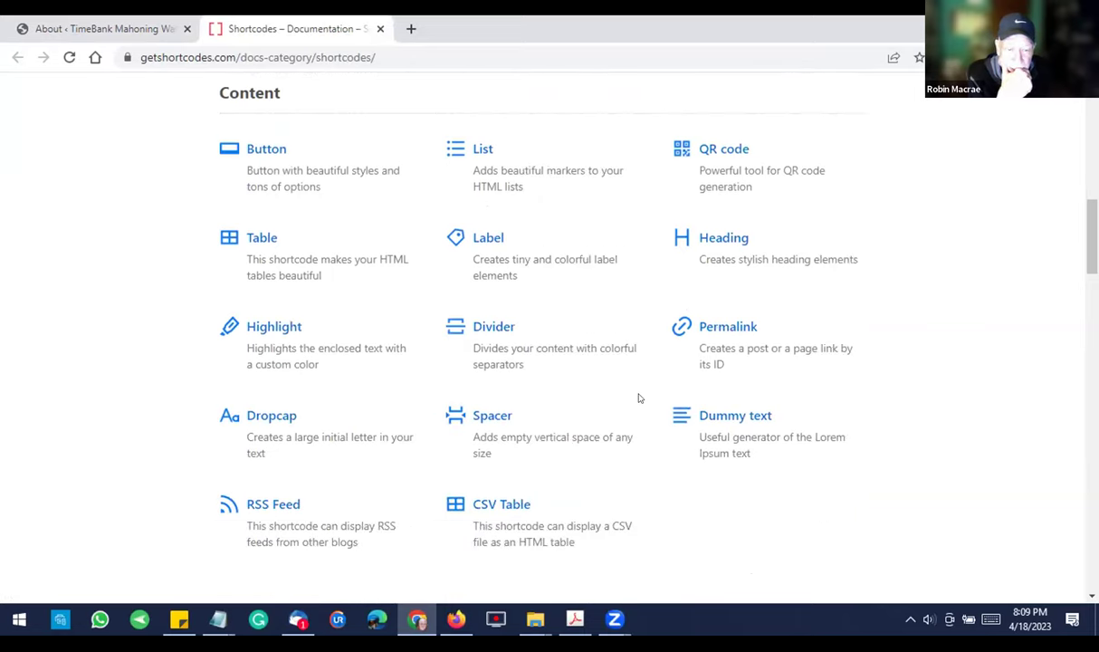
scroll(638, 397, down, 1)
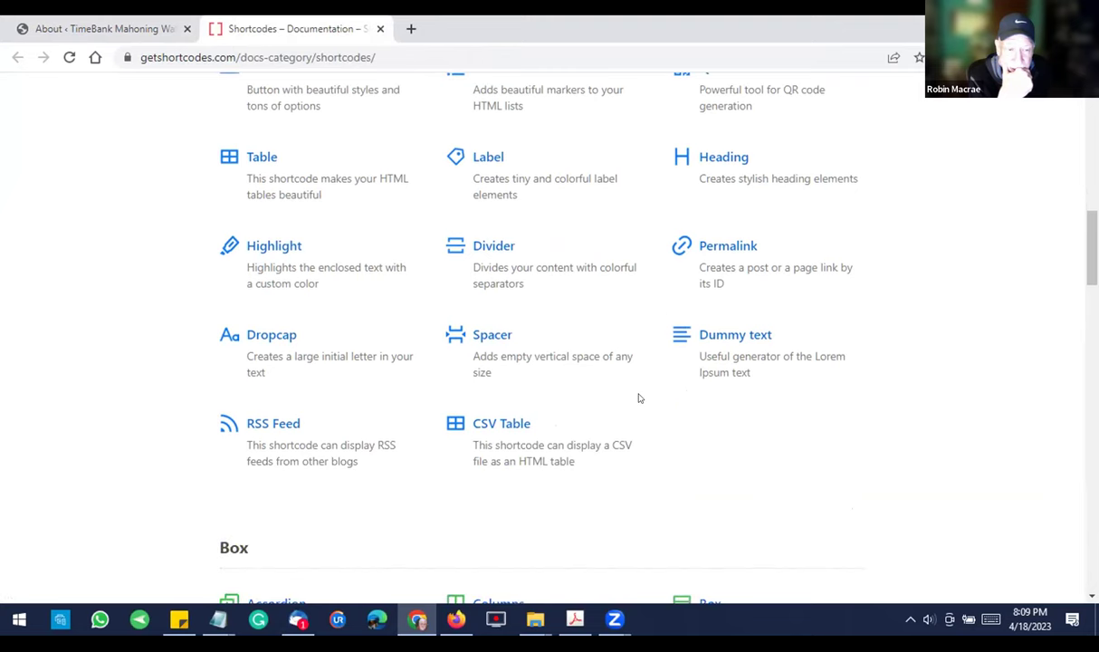
scroll(638, 397, down, 2)
scroll(638, 398, down, 1)
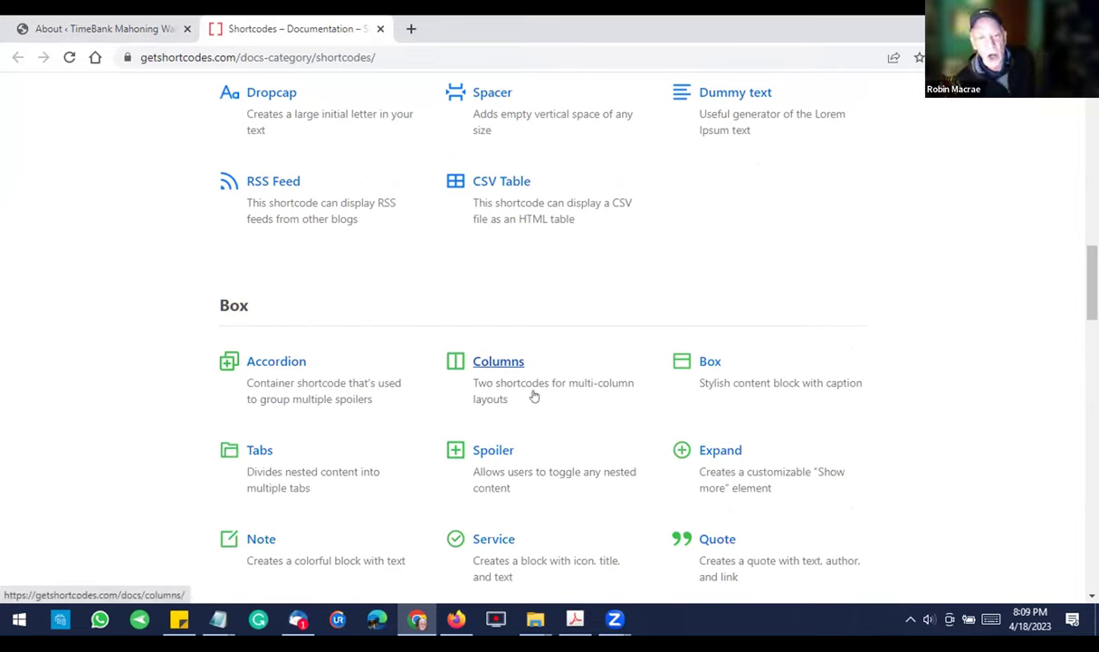
scroll(532, 396, down, 1)
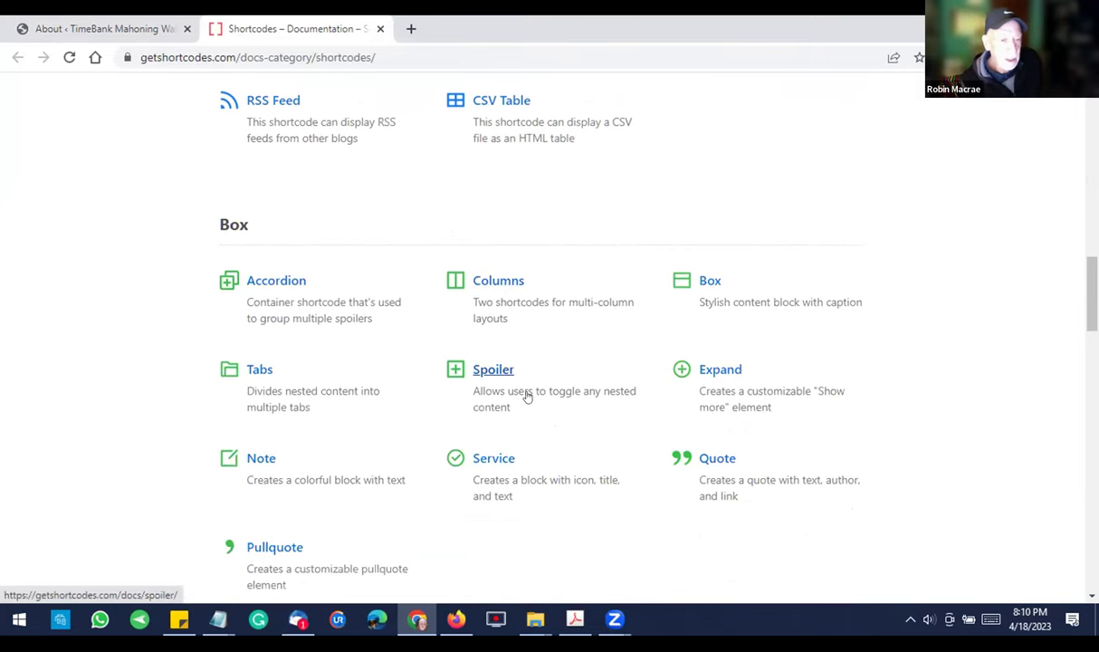
scroll(527, 396, down, 1)
scroll(528, 396, down, 2)
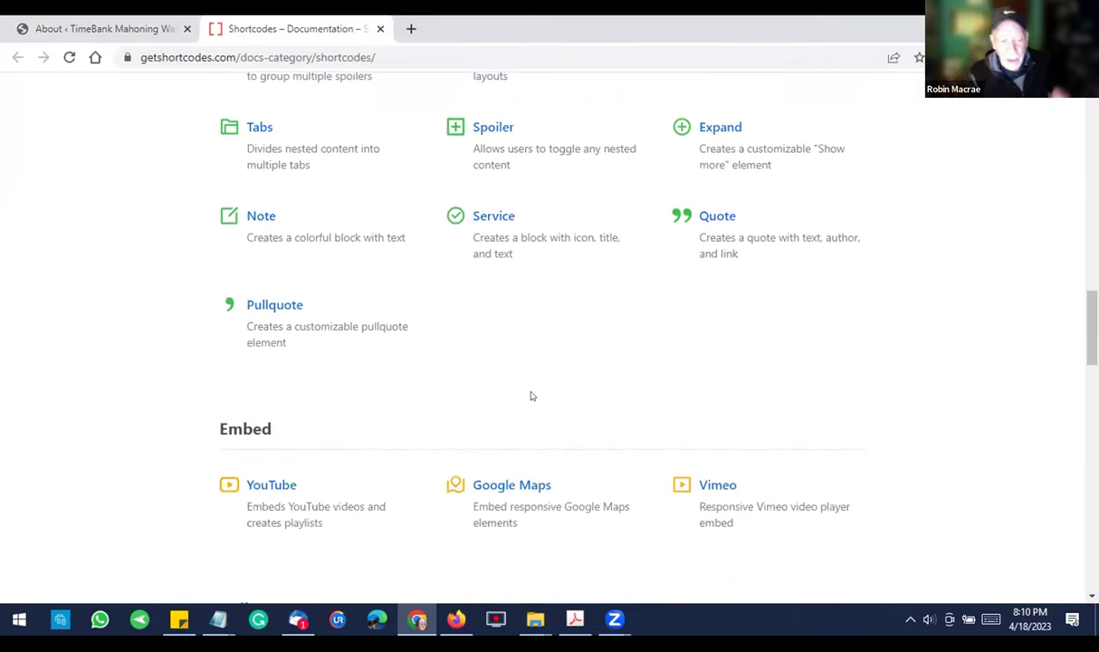
scroll(532, 395, down, 2)
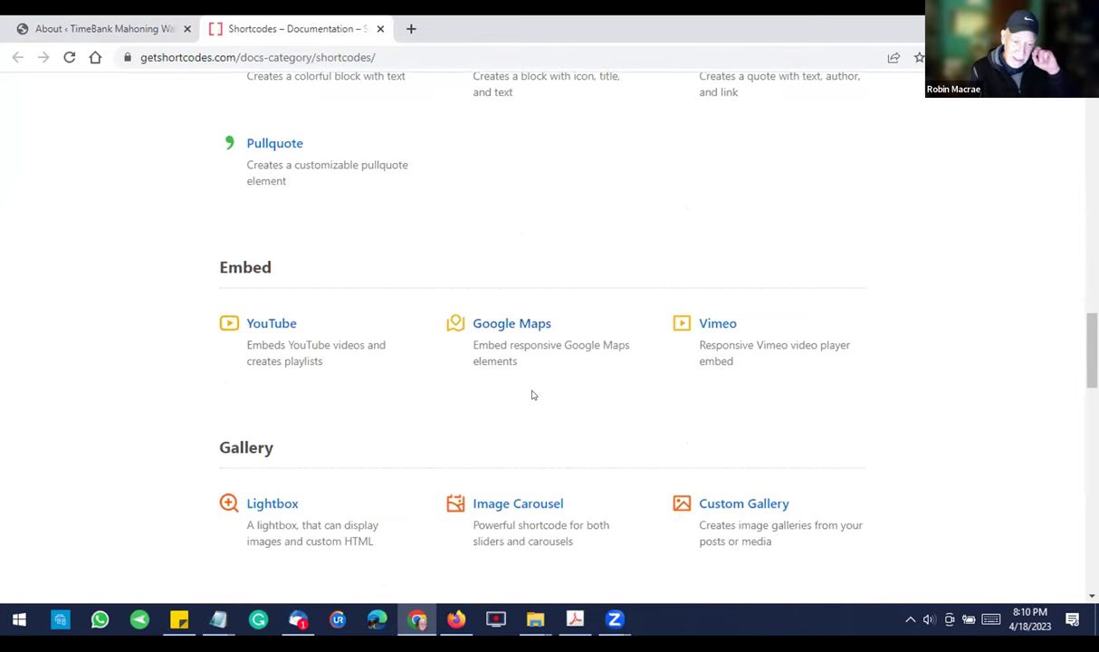
scroll(533, 395, down, 2)
scroll(532, 396, down, 1)
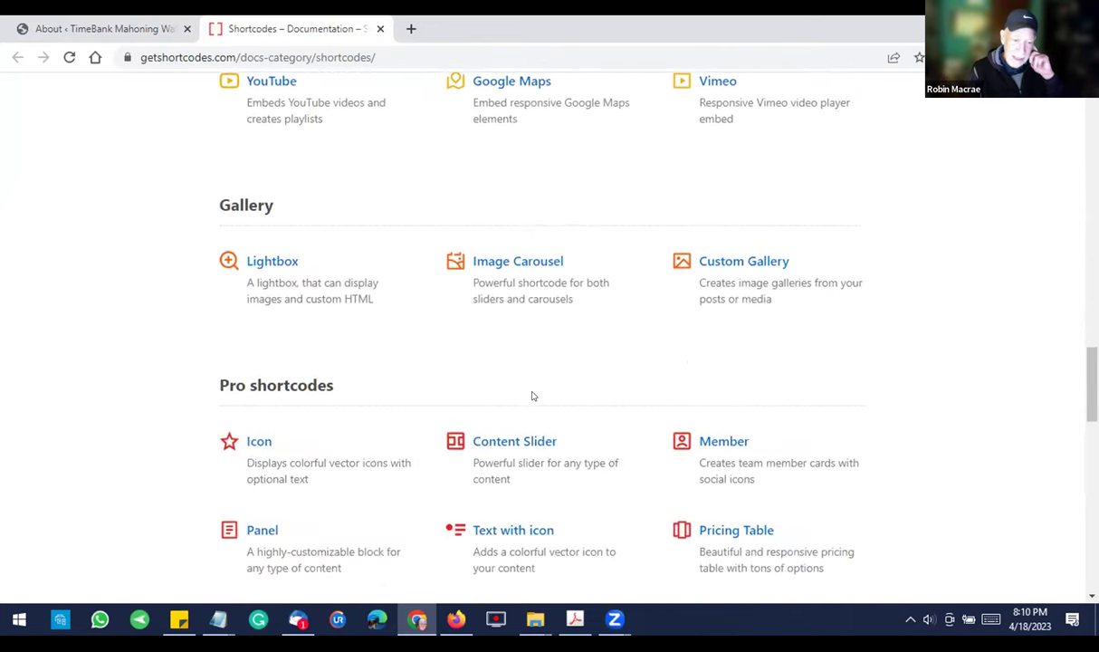
scroll(533, 396, down, 1)
- Return to the start of the shortcode list and open the main Shortcodes Ultimate documentation page
scroll(530, 387, up, 7)
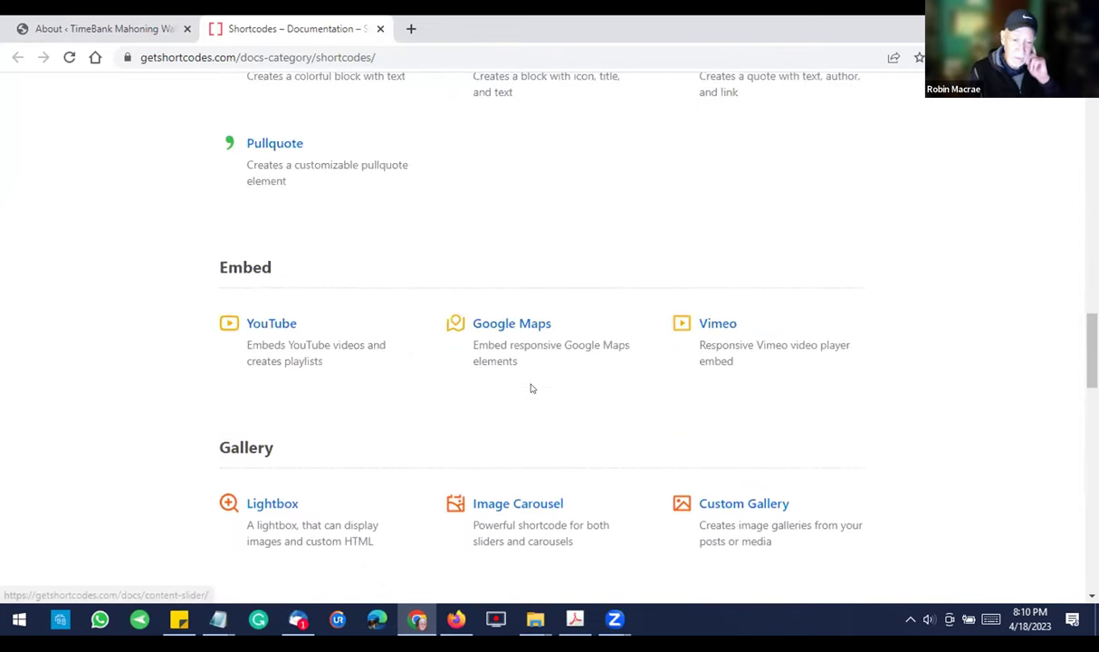
scroll(531, 385, up, 9)
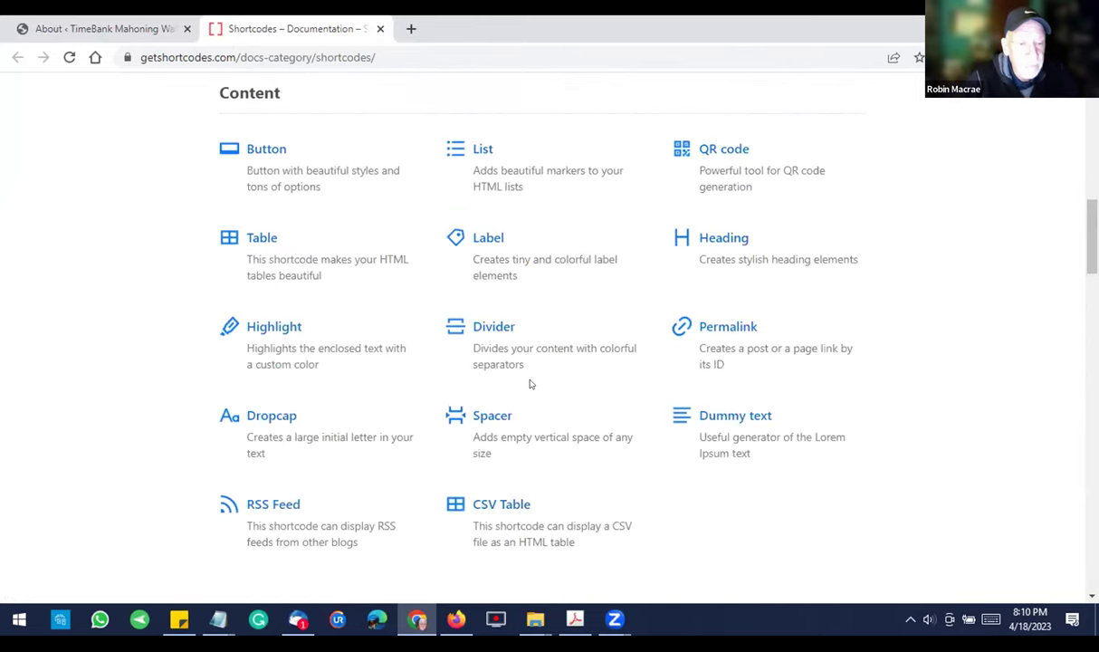
scroll(531, 385, up, 5)
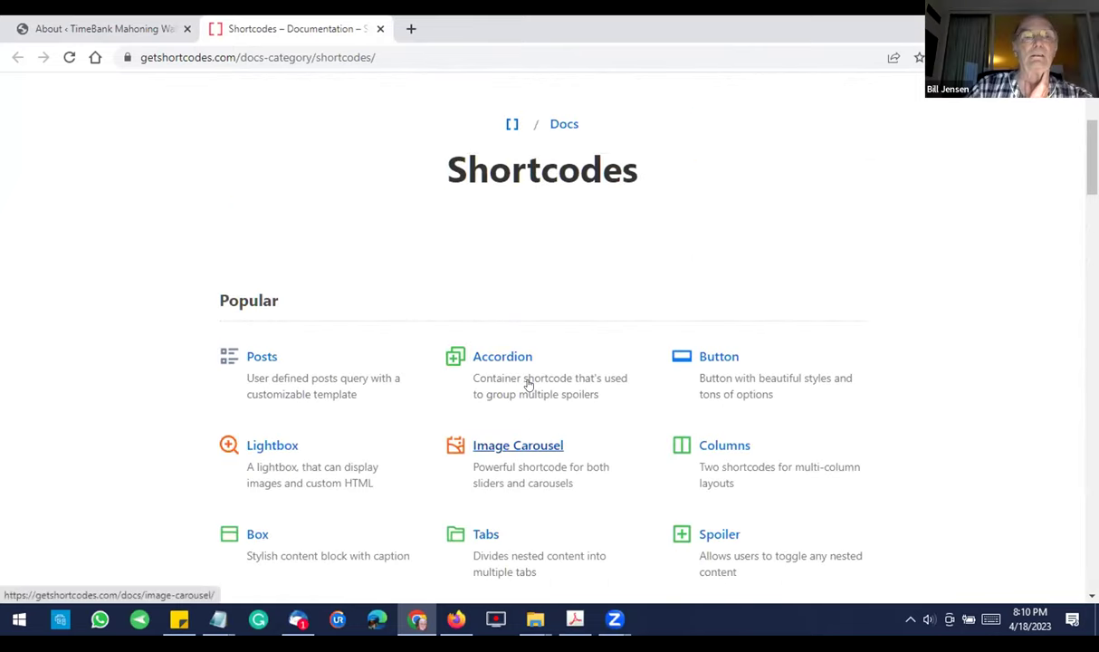
scroll(529, 385, up, 3)
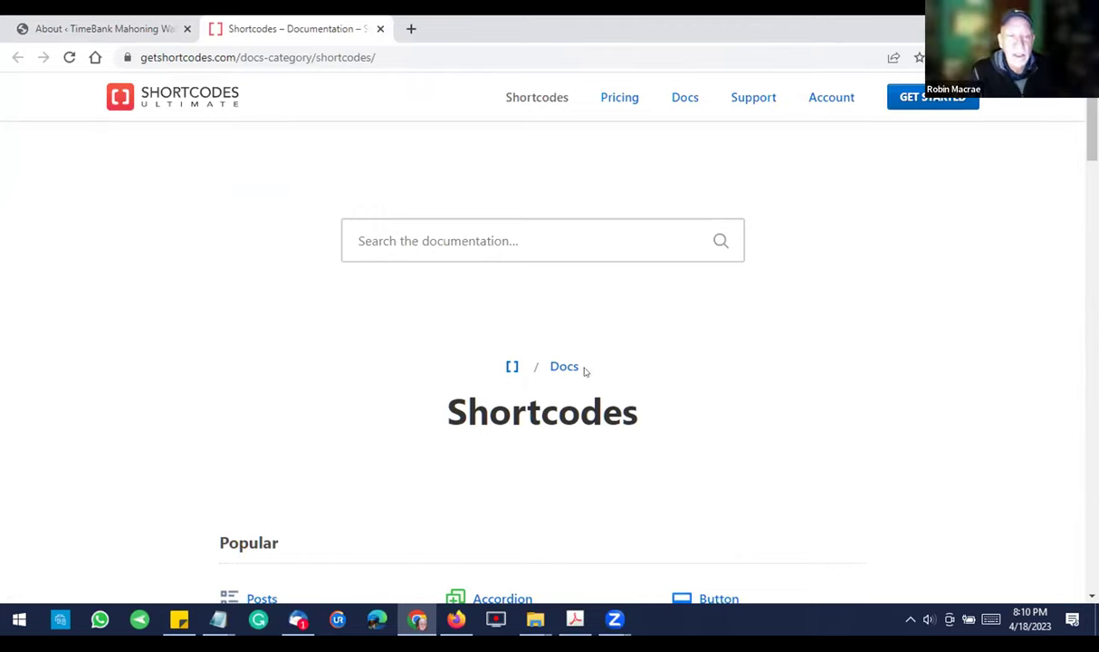
click(560, 369)
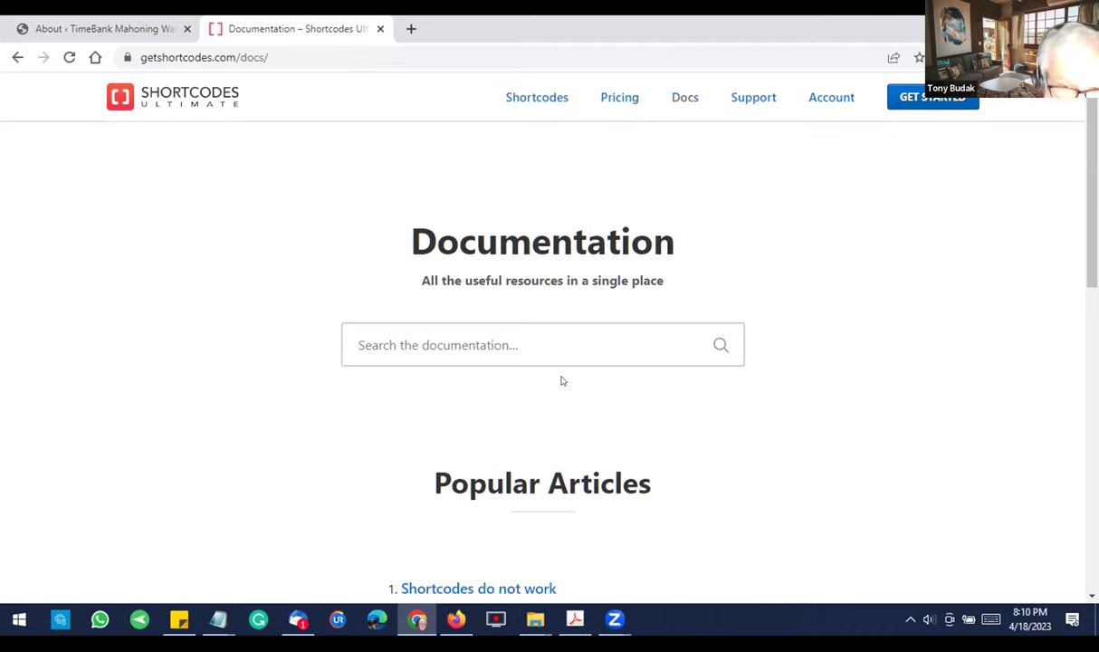